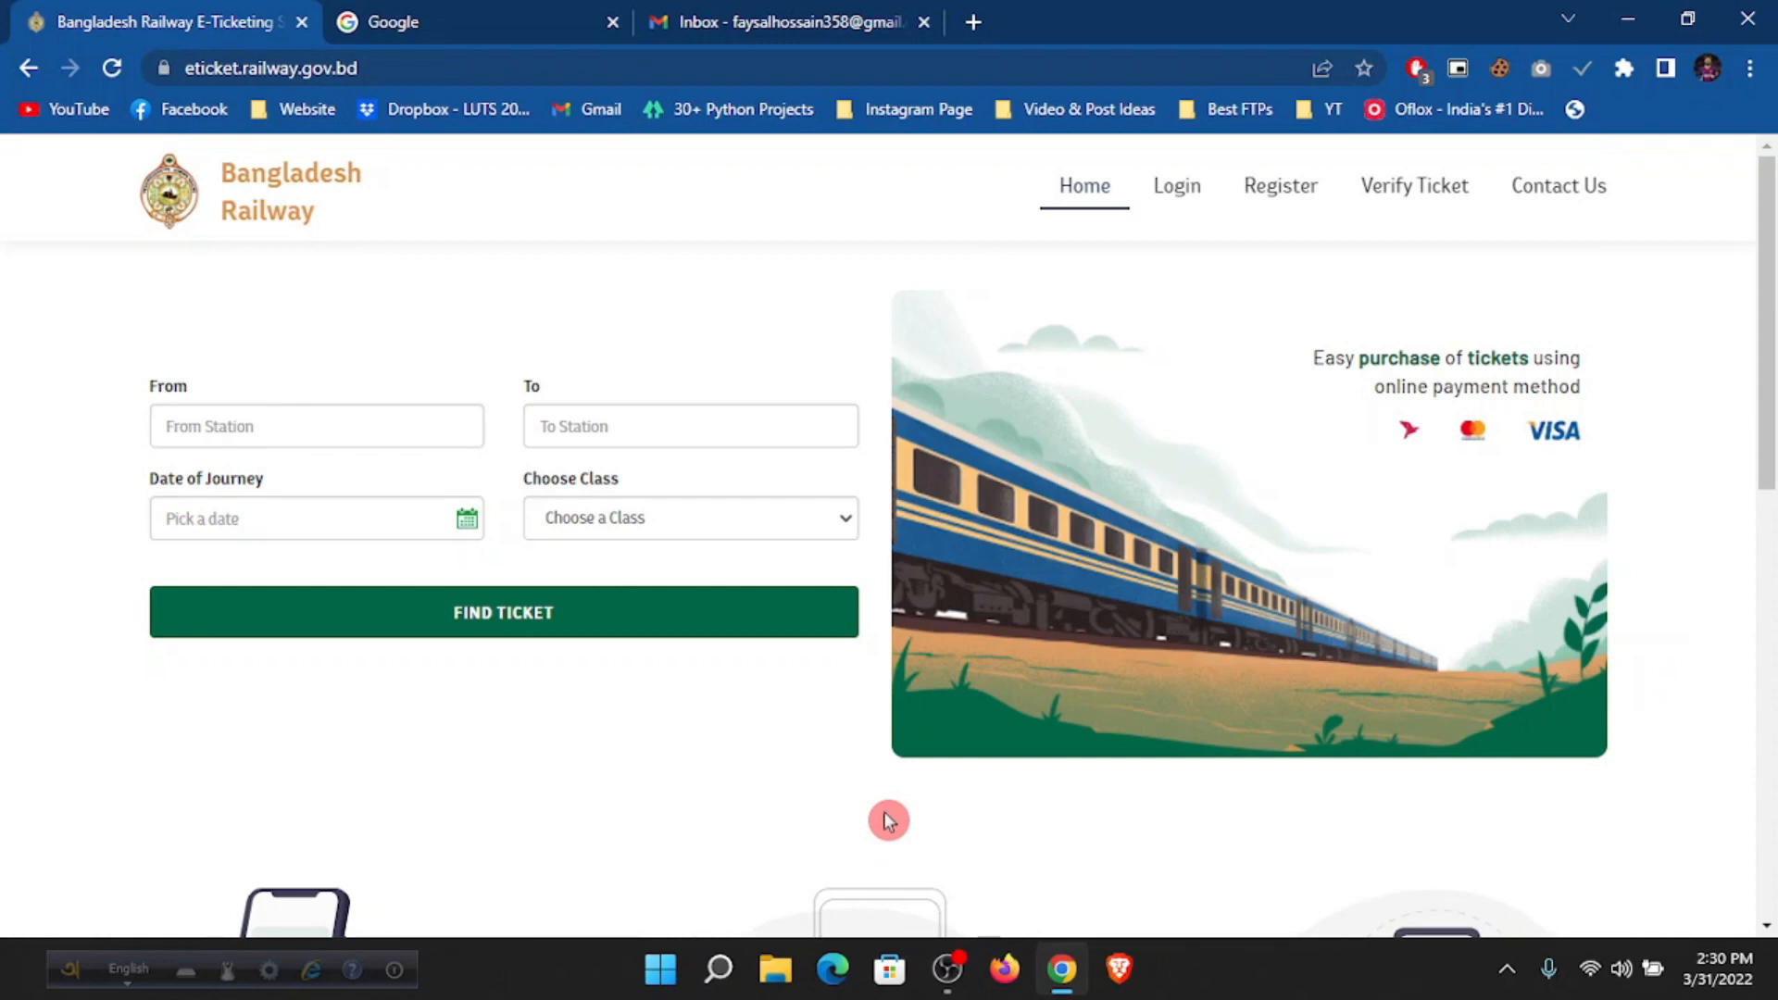
# Step: Return to the Google tab and run the 'train ticket' search
pyautogui.click(514, 14)
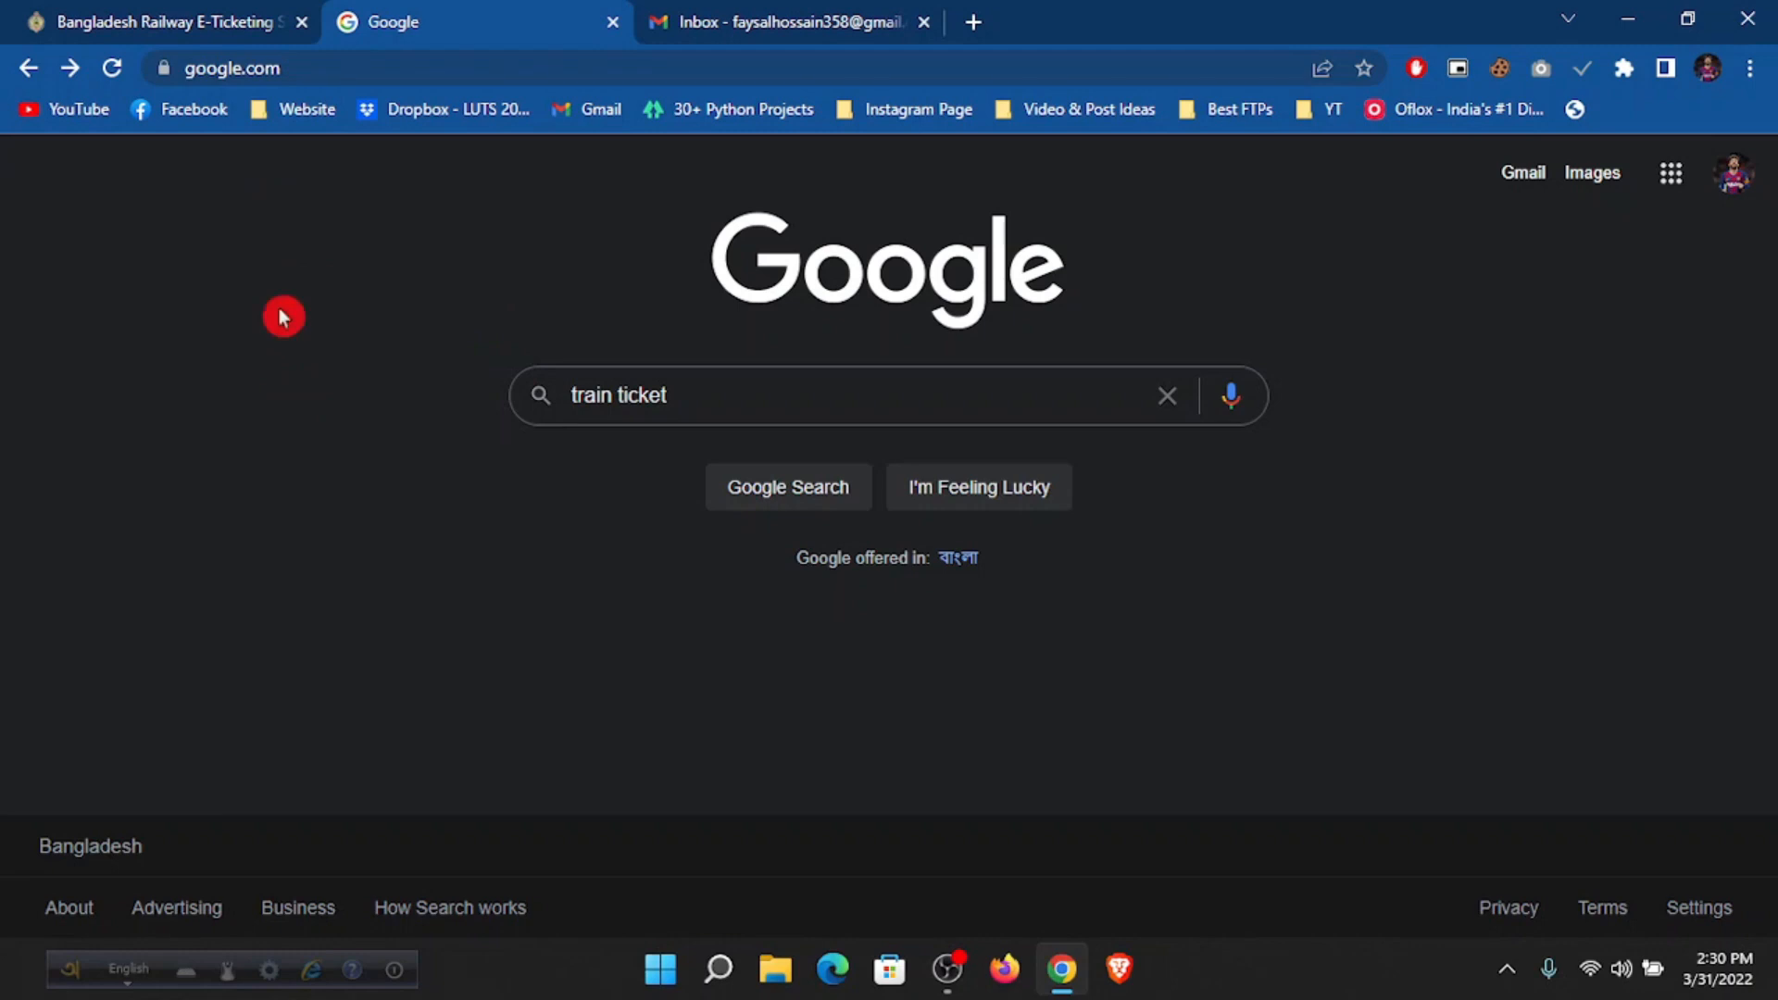
pyautogui.click(157, 18)
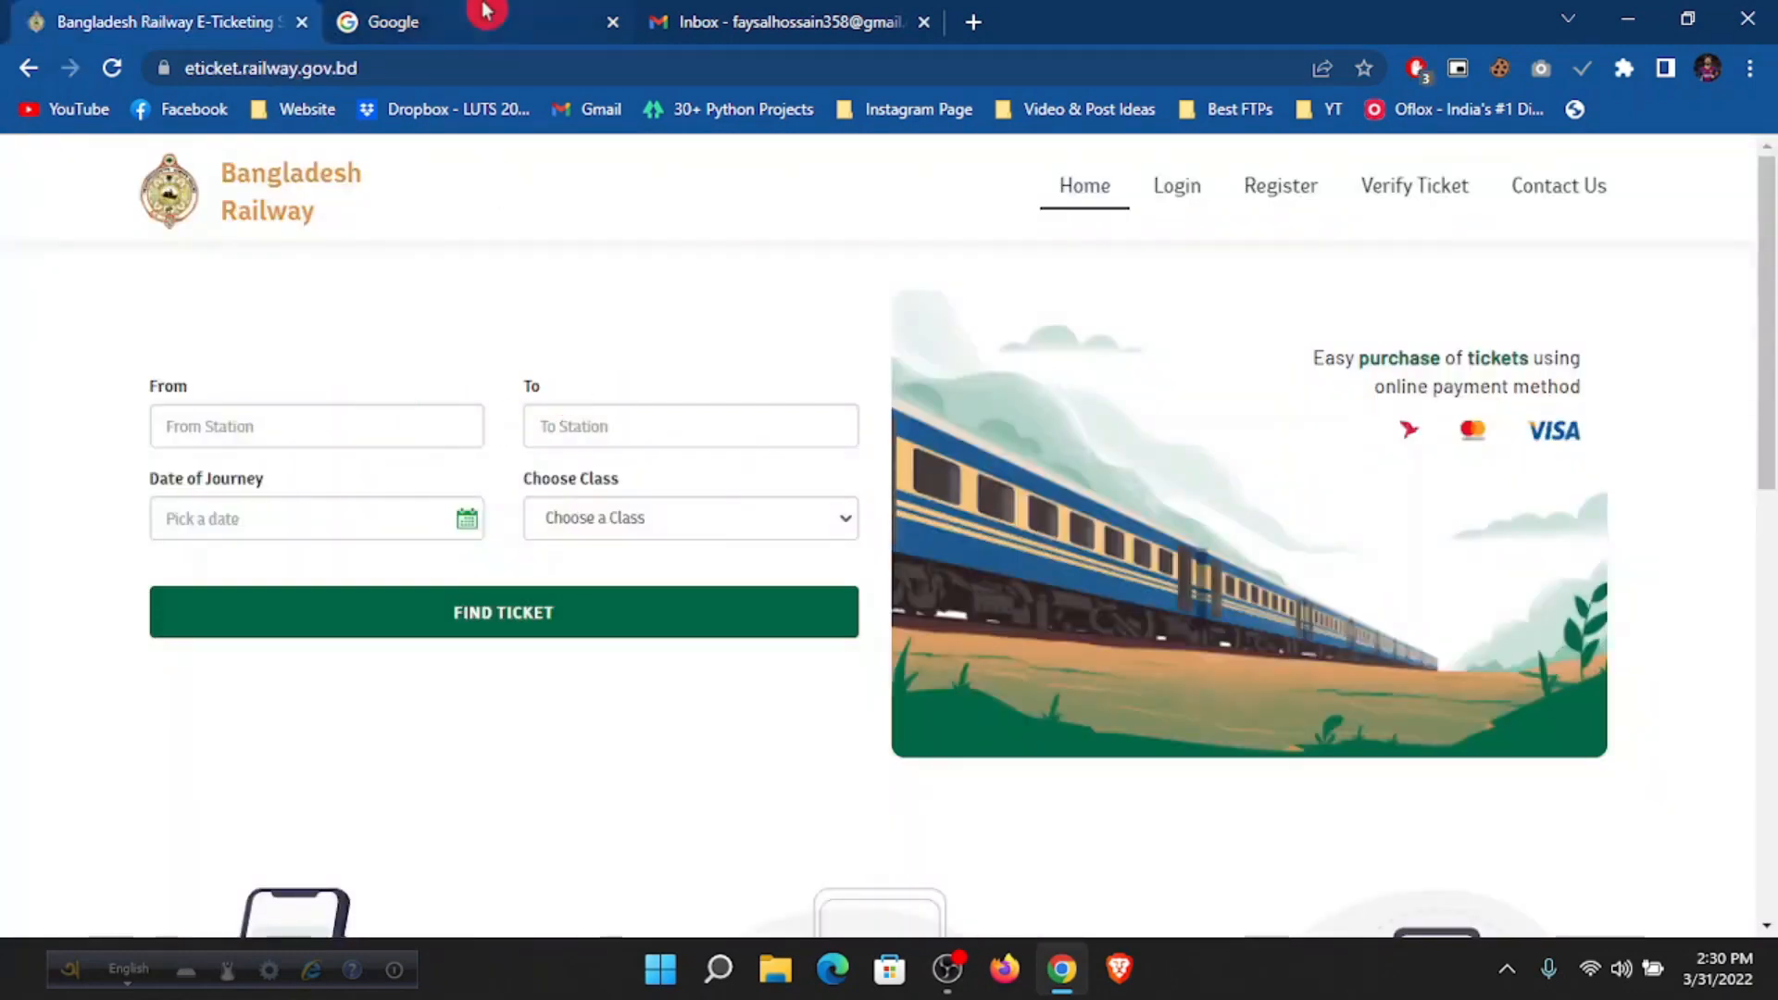
pyautogui.click(486, 13)
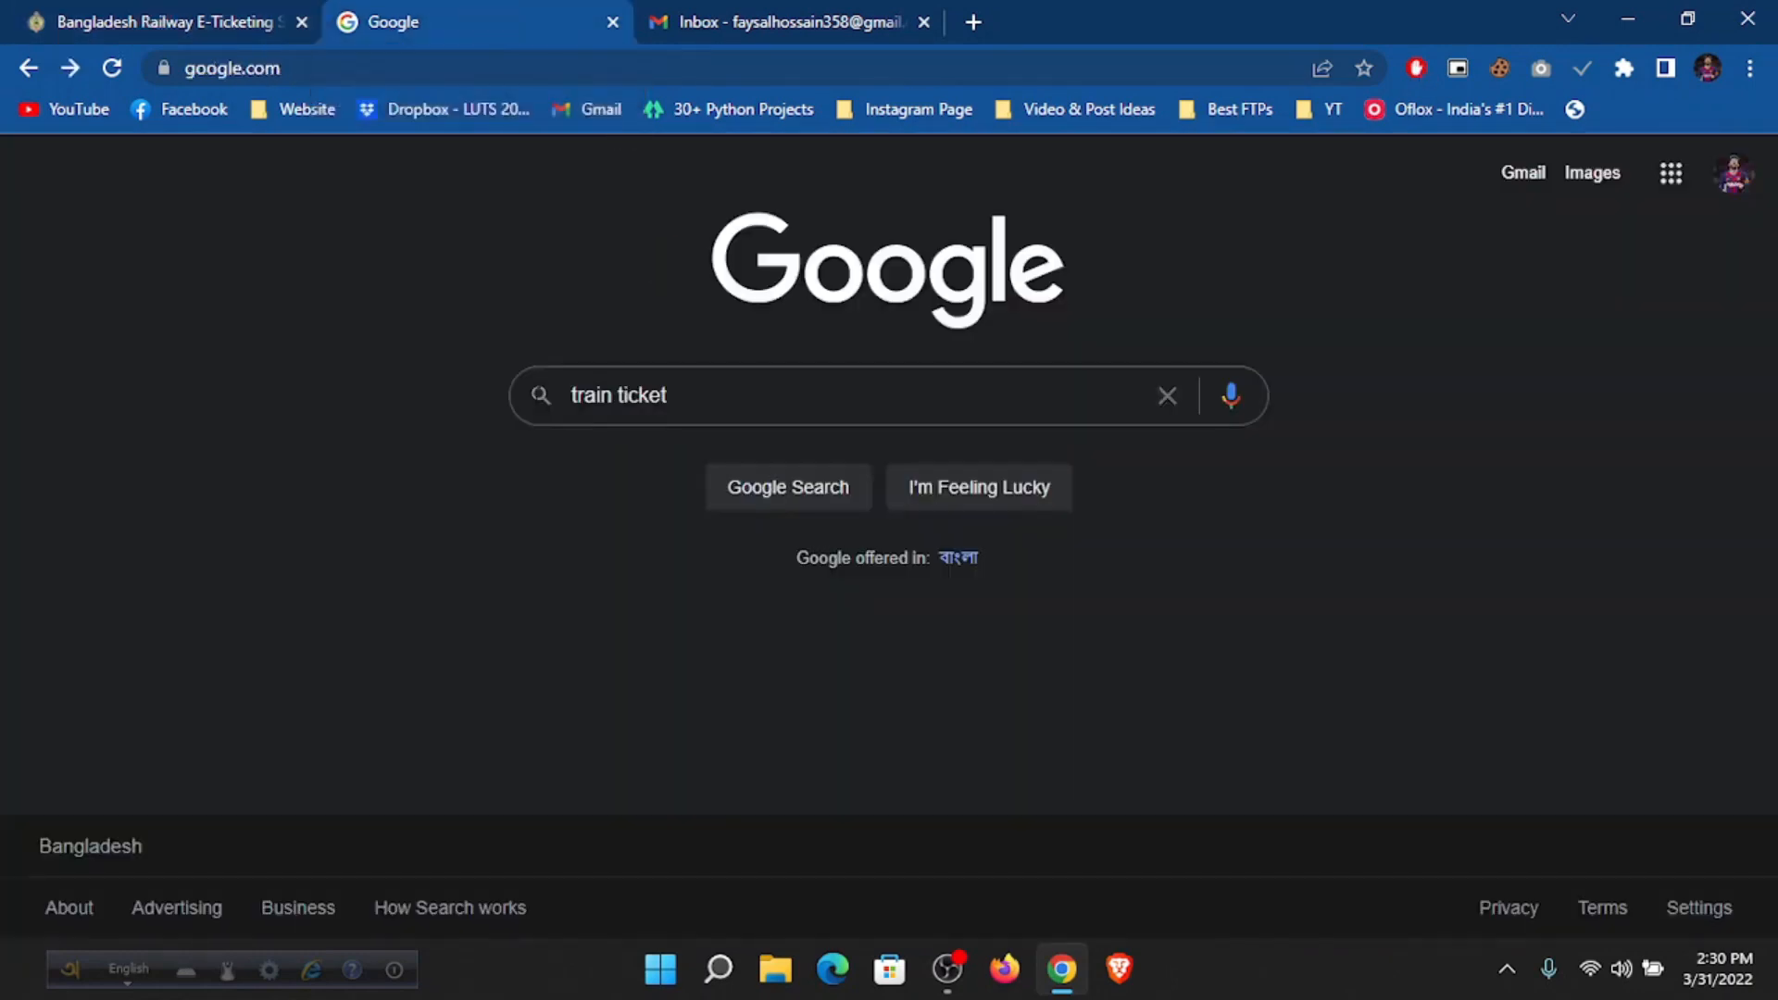
pyautogui.click(846, 488)
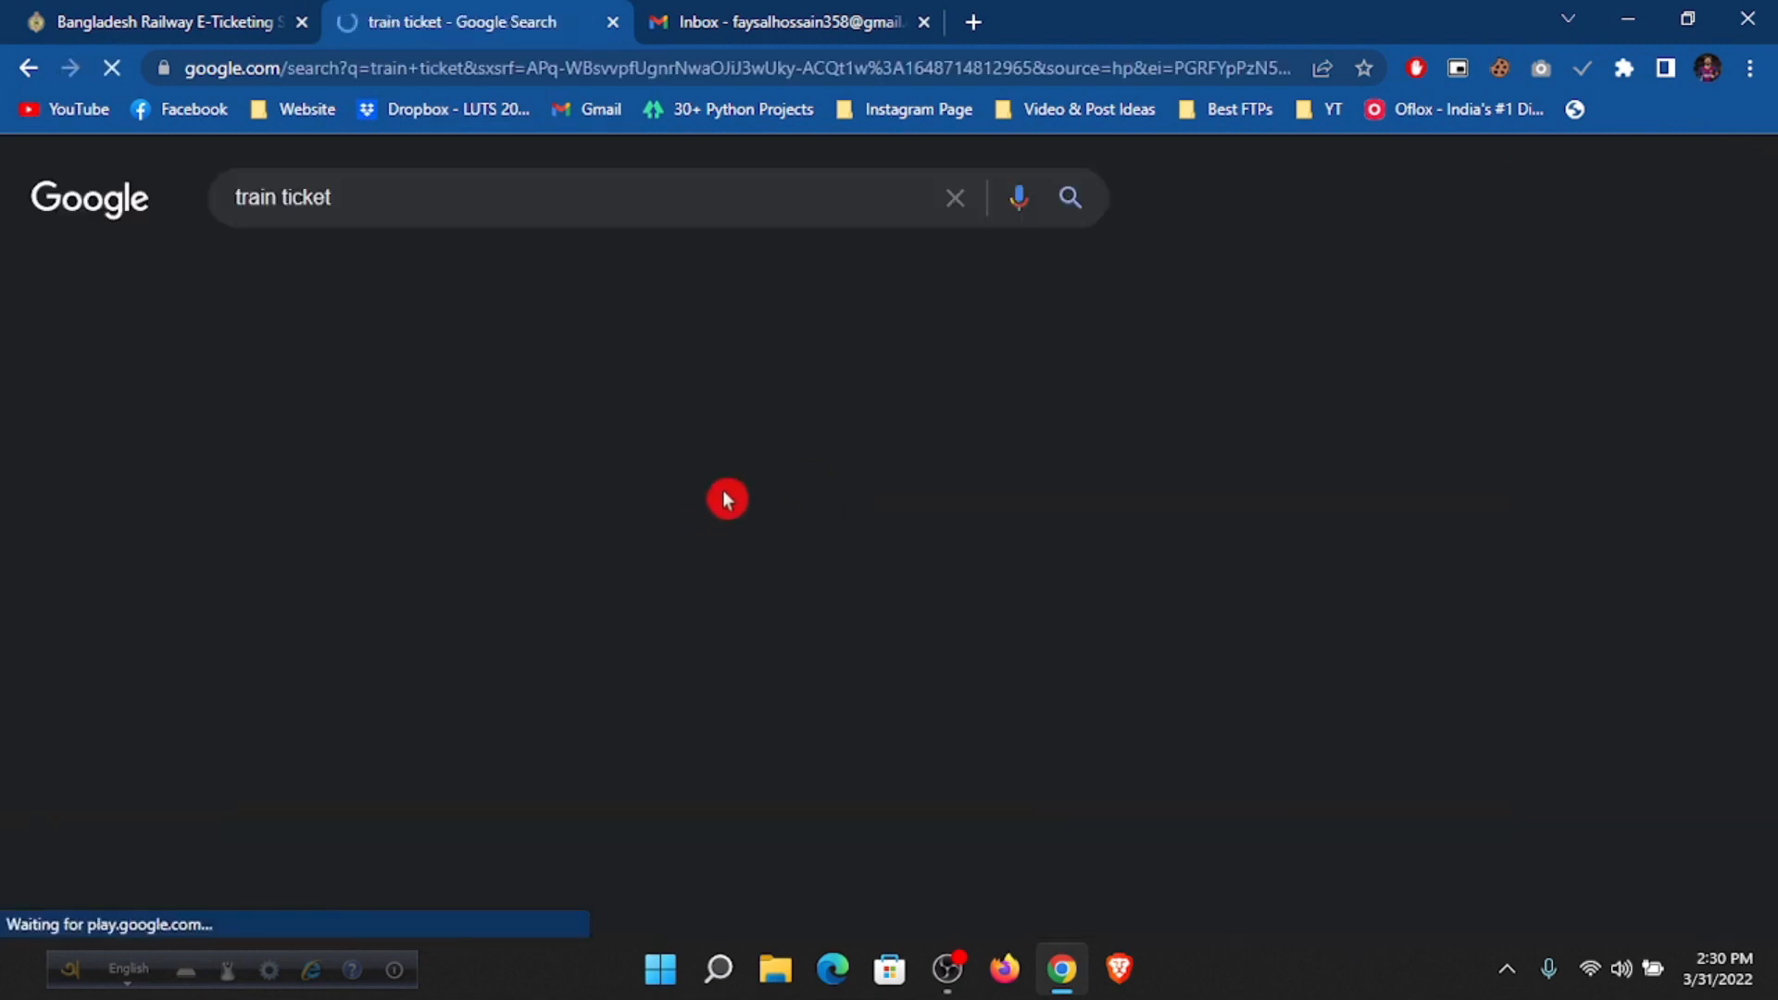
# Step: Close the results tab and open the railway site's empty Register form, checking the identification types
pyautogui.click(612, 21)
pyautogui.click(81, 11)
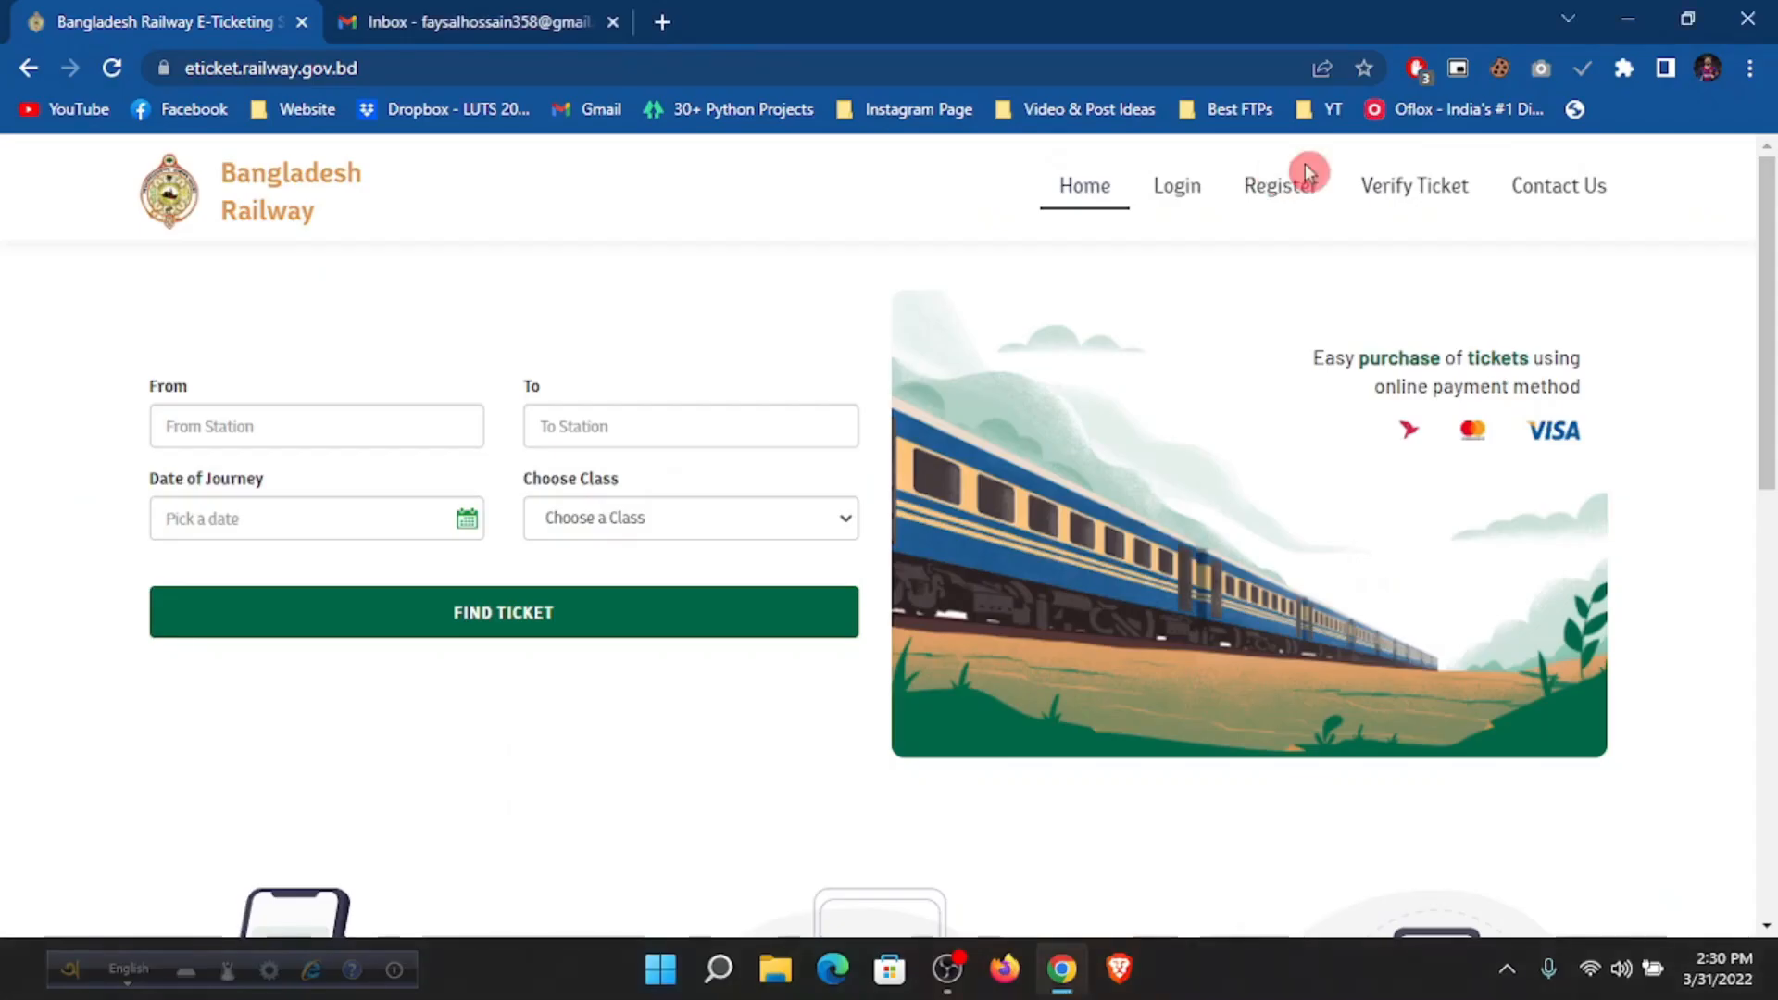
pyautogui.click(1306, 173)
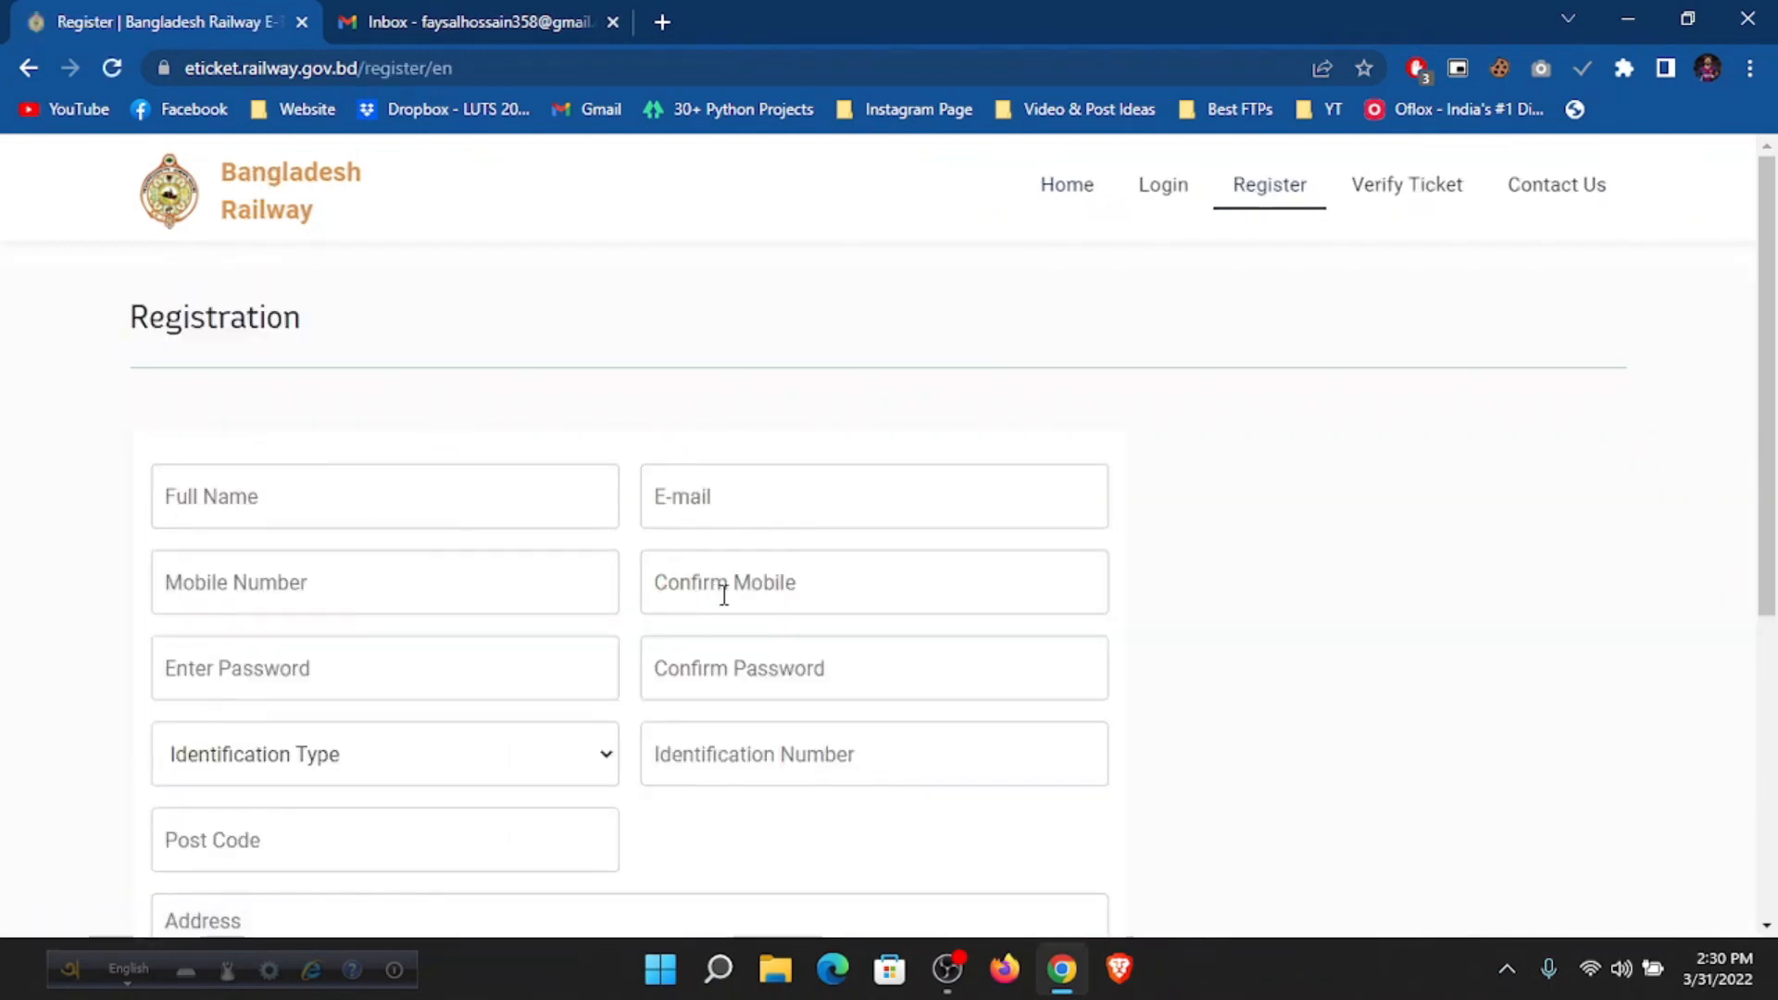
pyautogui.scroll(-1, 396, 778)
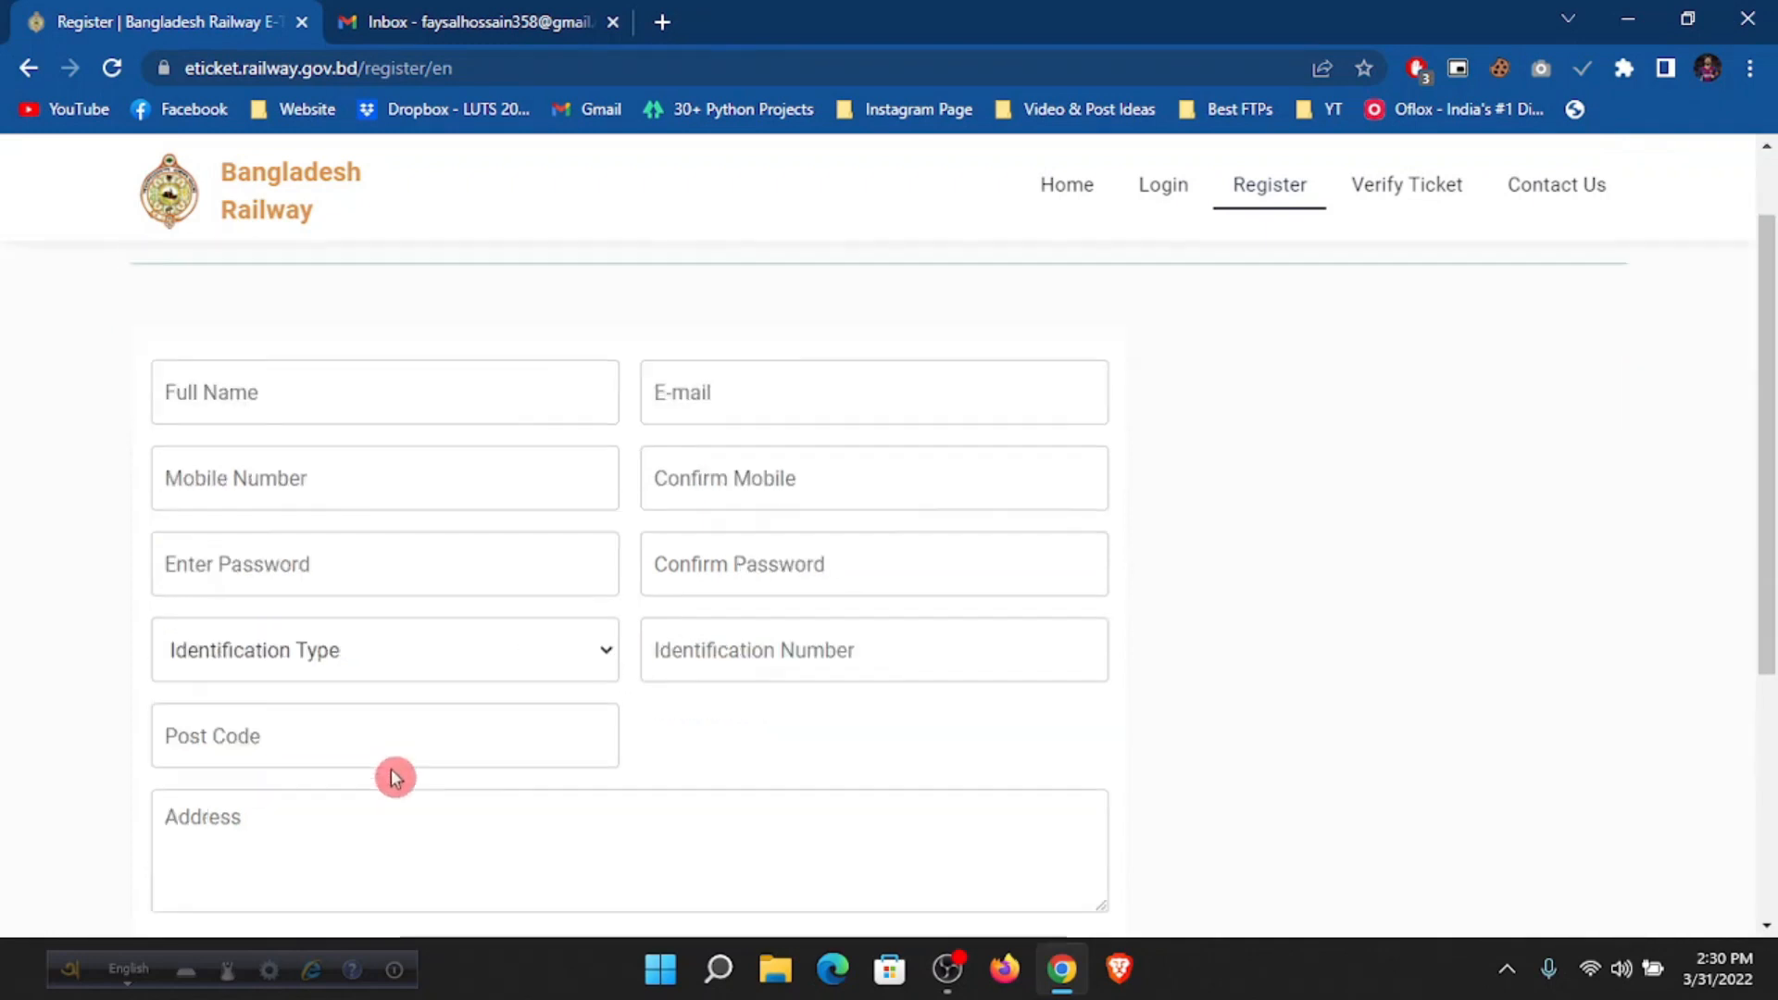
pyautogui.scroll(-3, 395, 778)
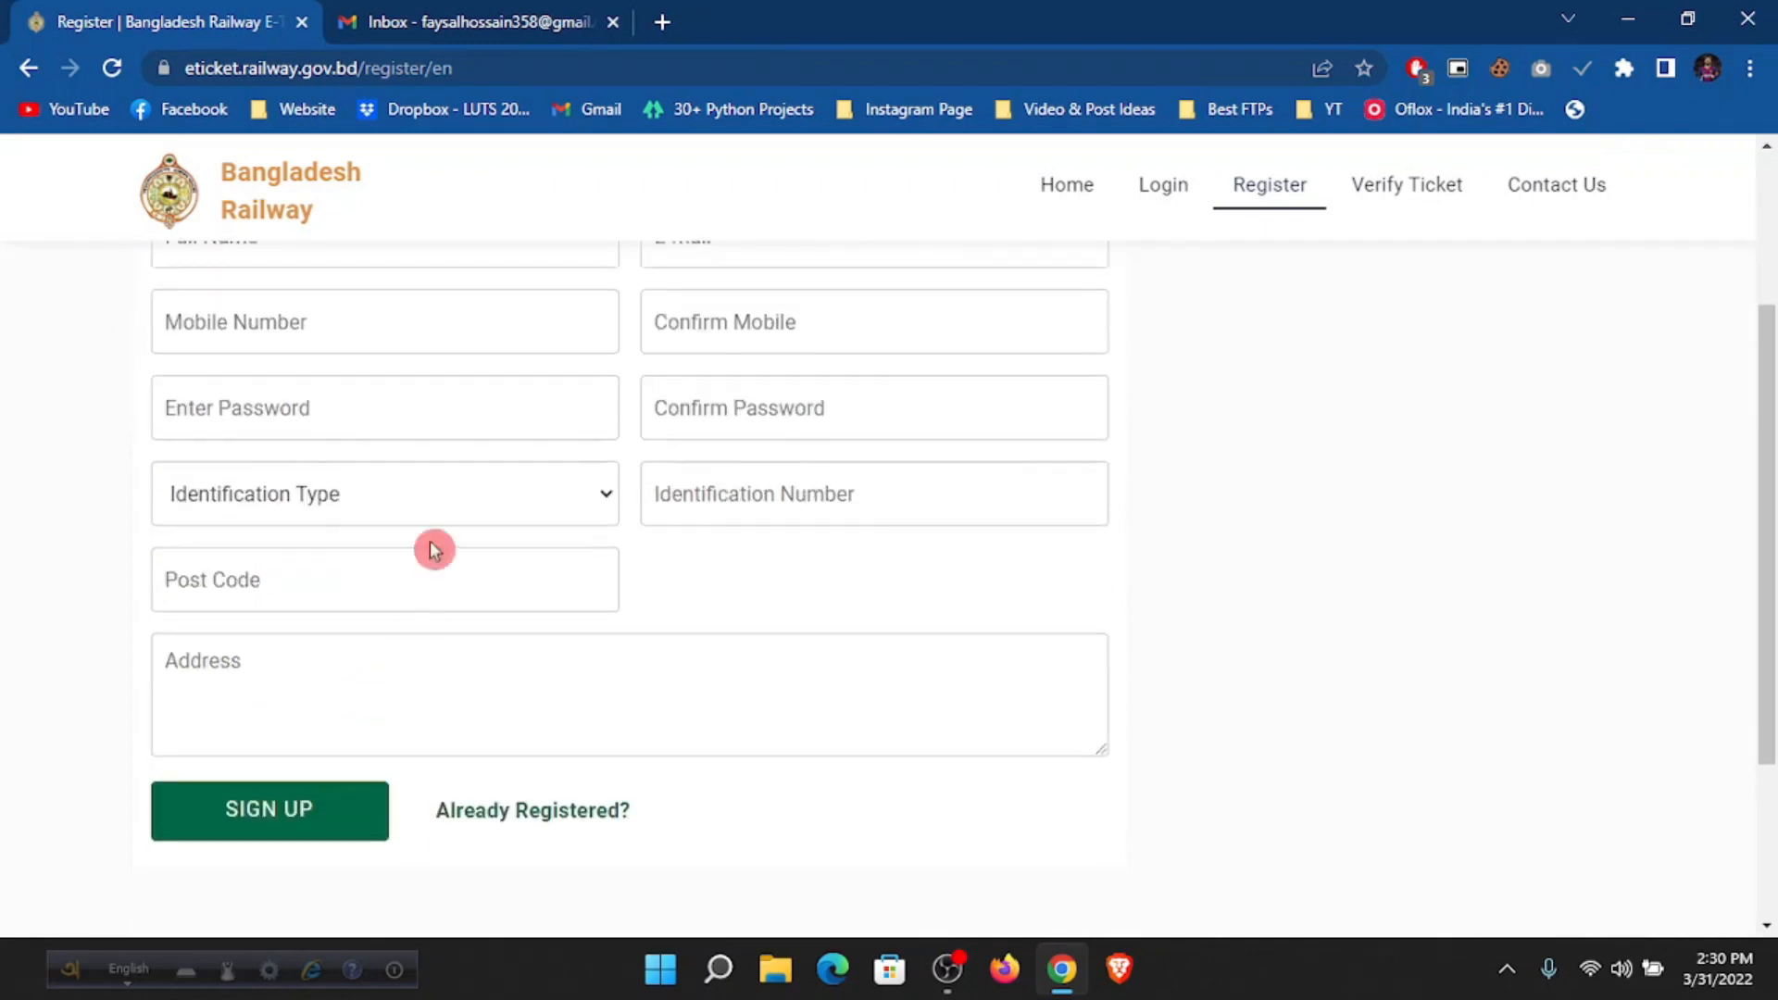
pyautogui.click(530, 524)
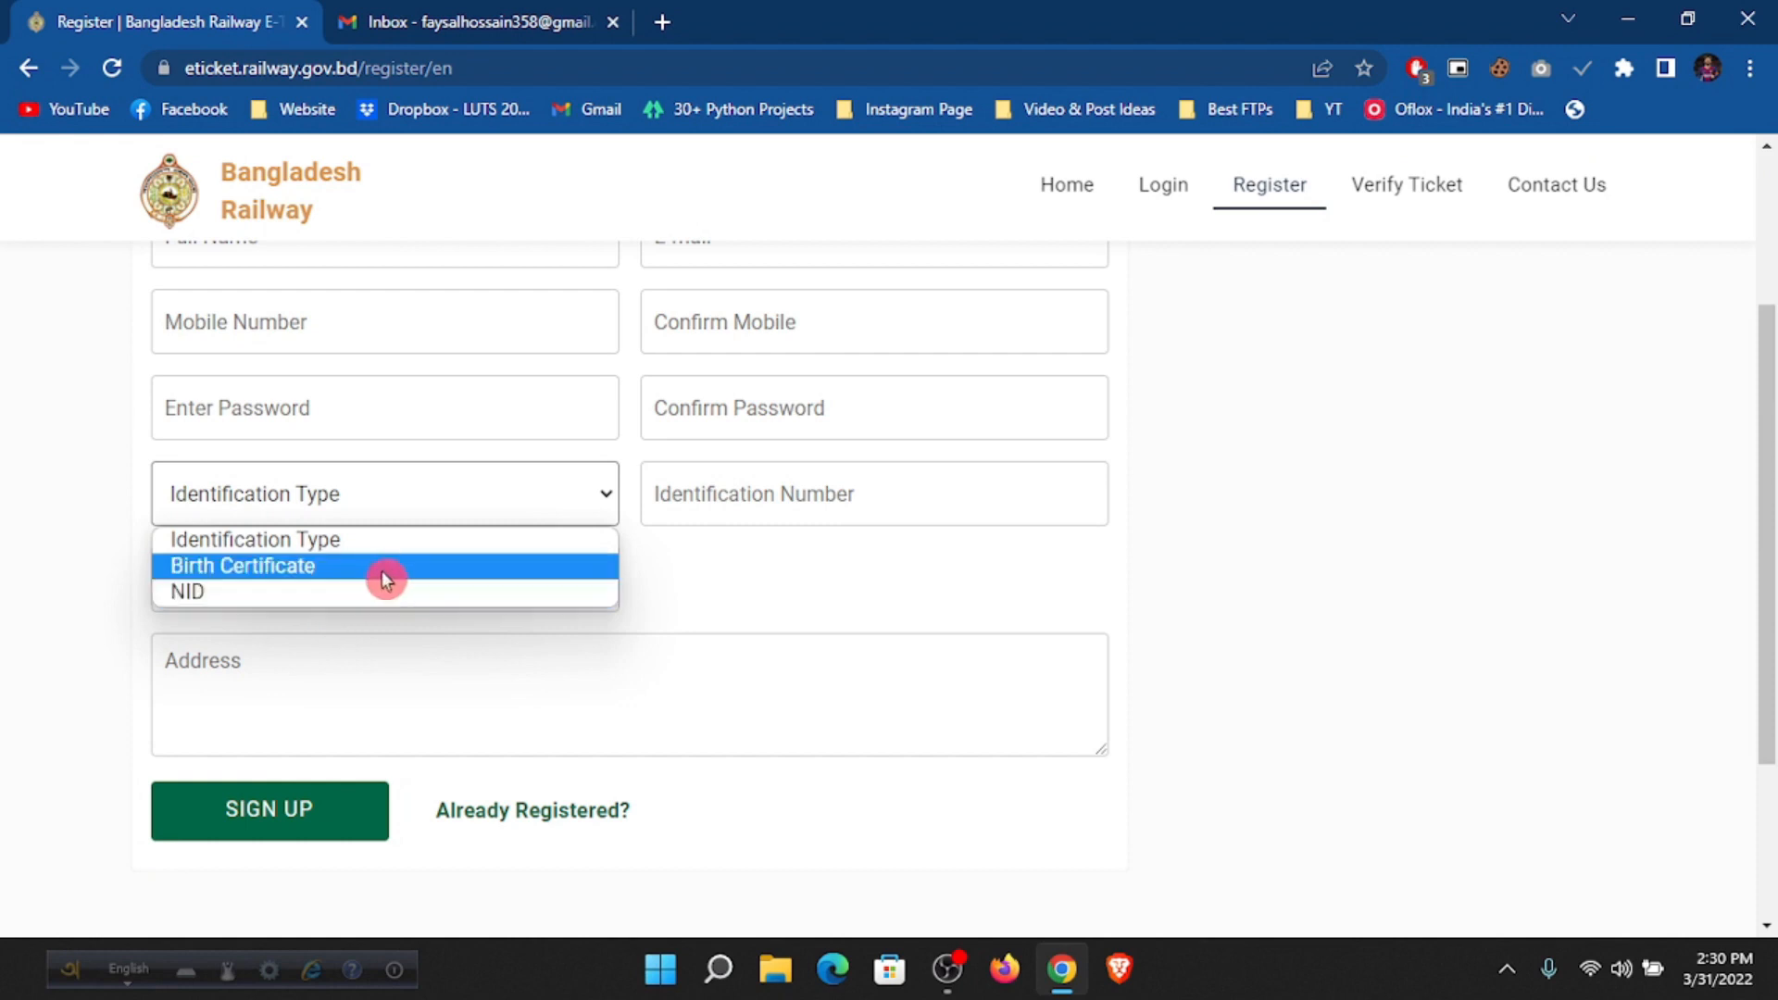
pyautogui.click(1163, 584)
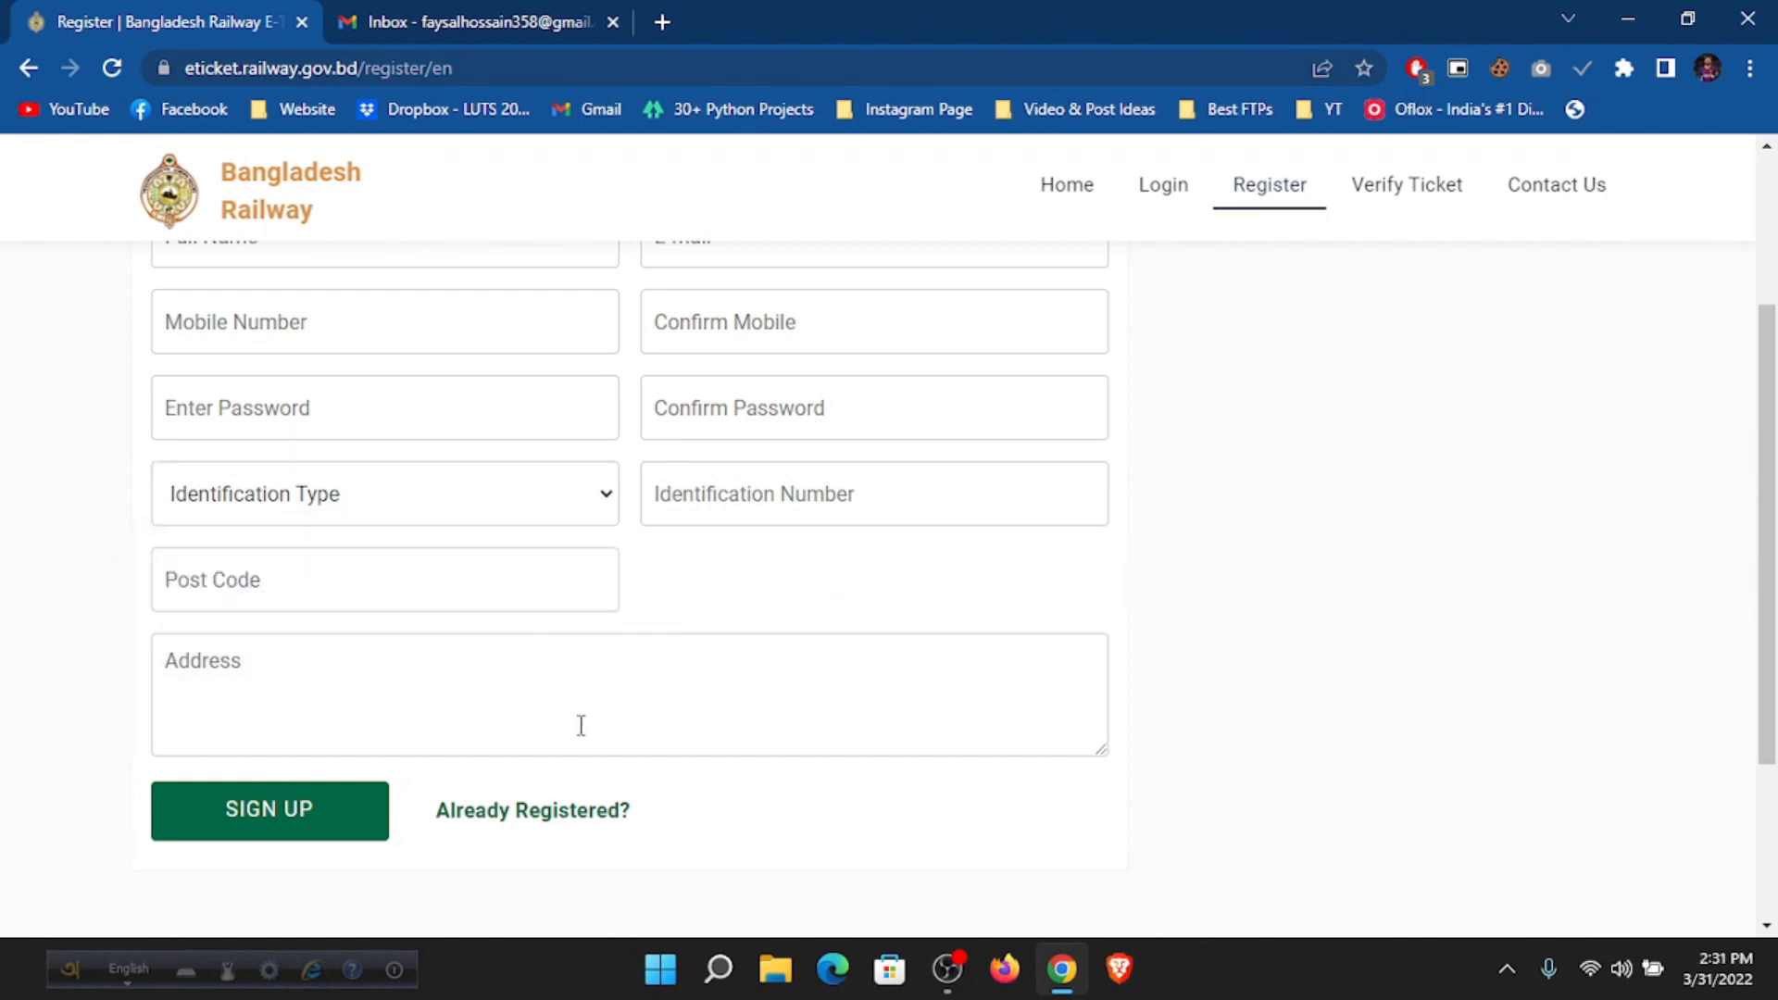
pyautogui.scroll(3, 570, 725)
pyautogui.click(427, 512)
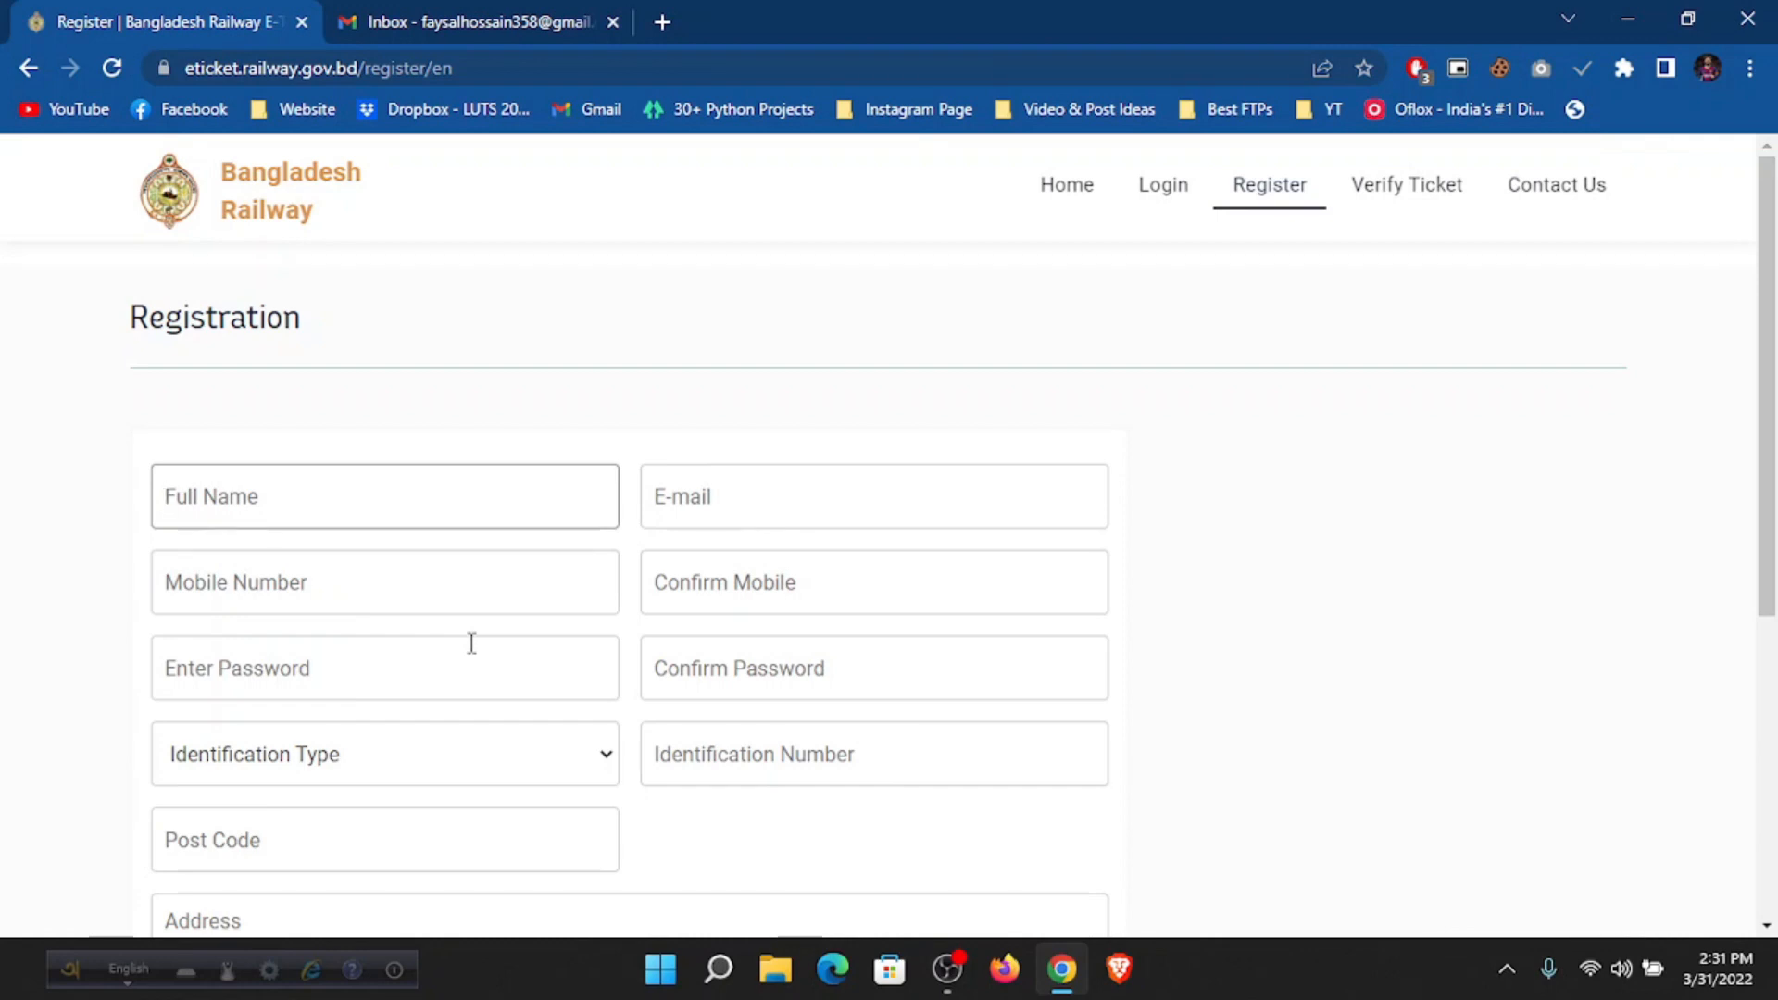
# Step: Enter the user's full name, e-mail, and mobile number in both mobile fields
pyautogui.click(829, 503)
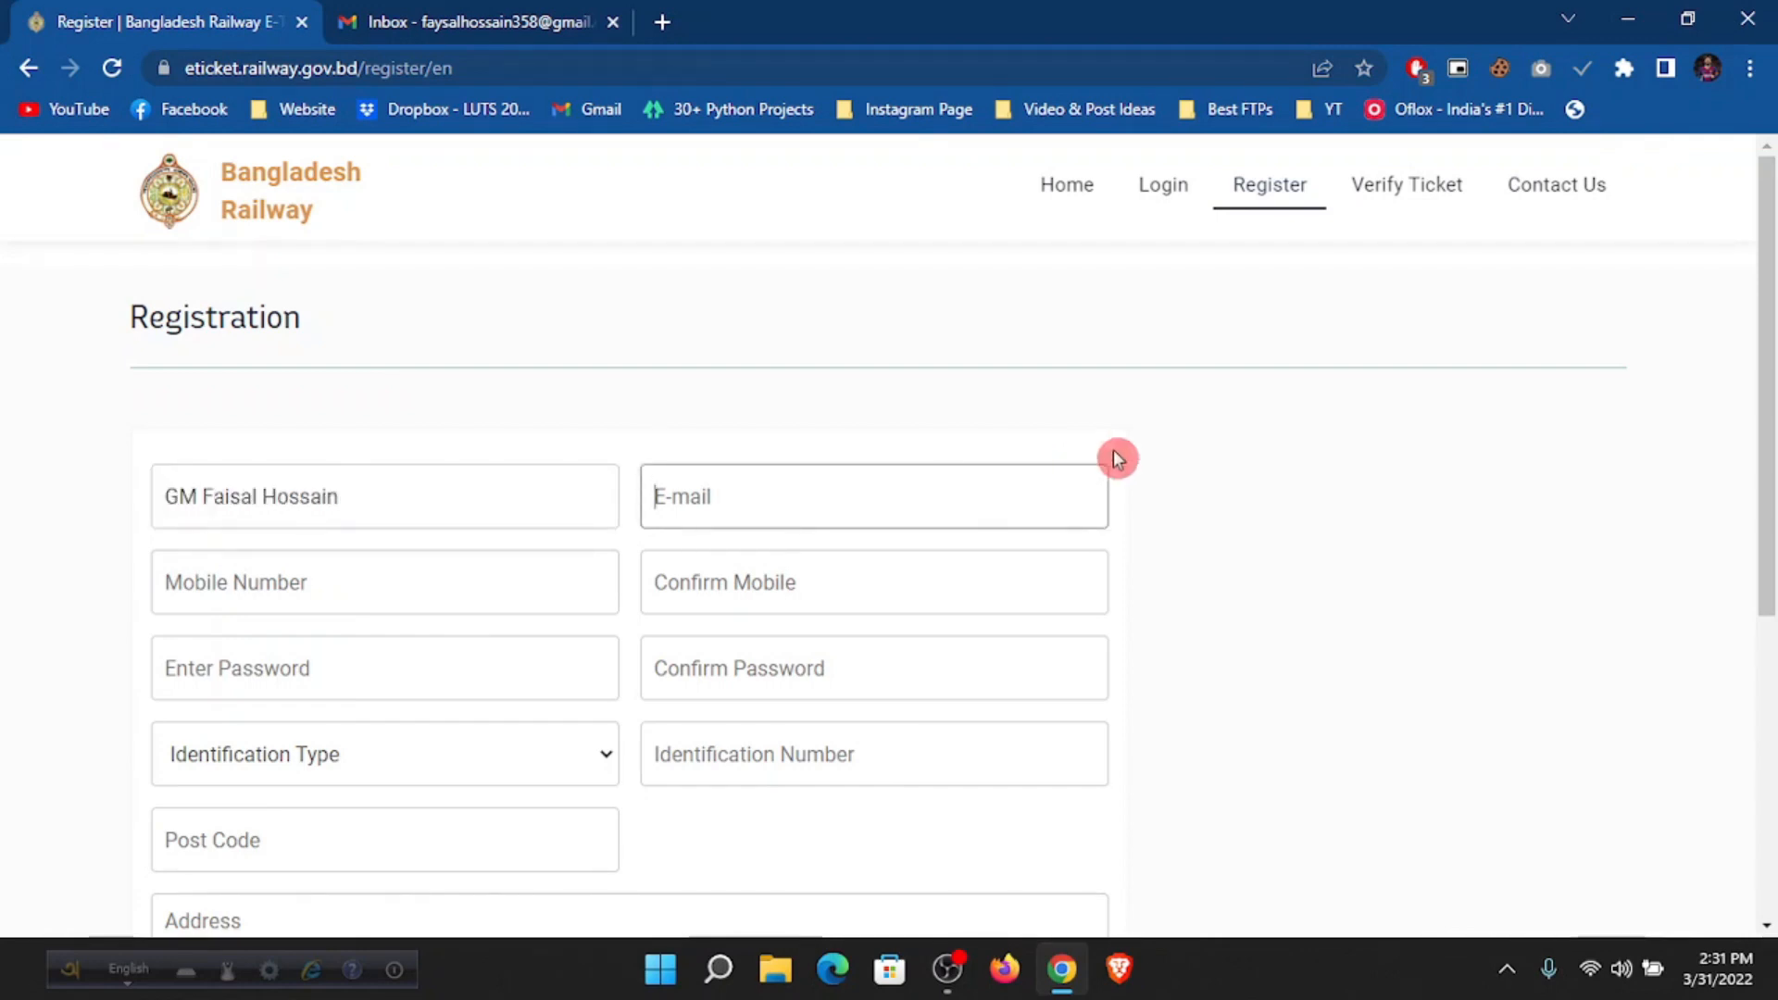
pyautogui.hotkey('ctrl', 'v')
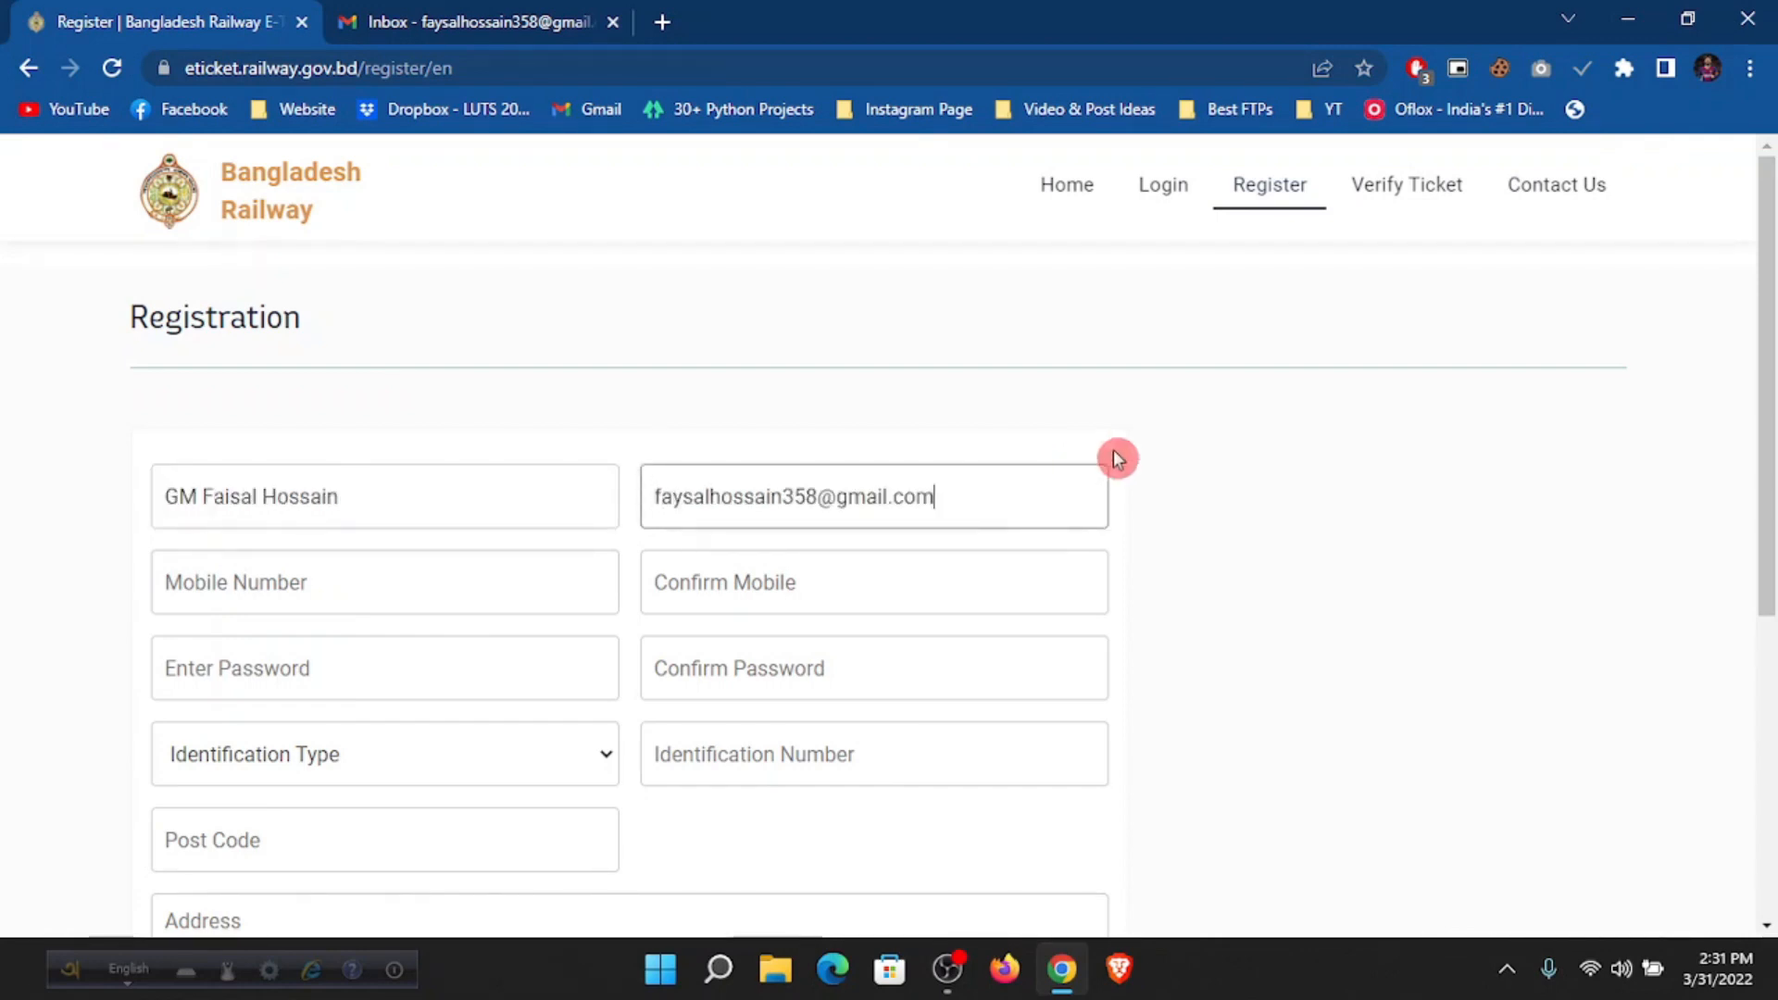
pyautogui.click(406, 596)
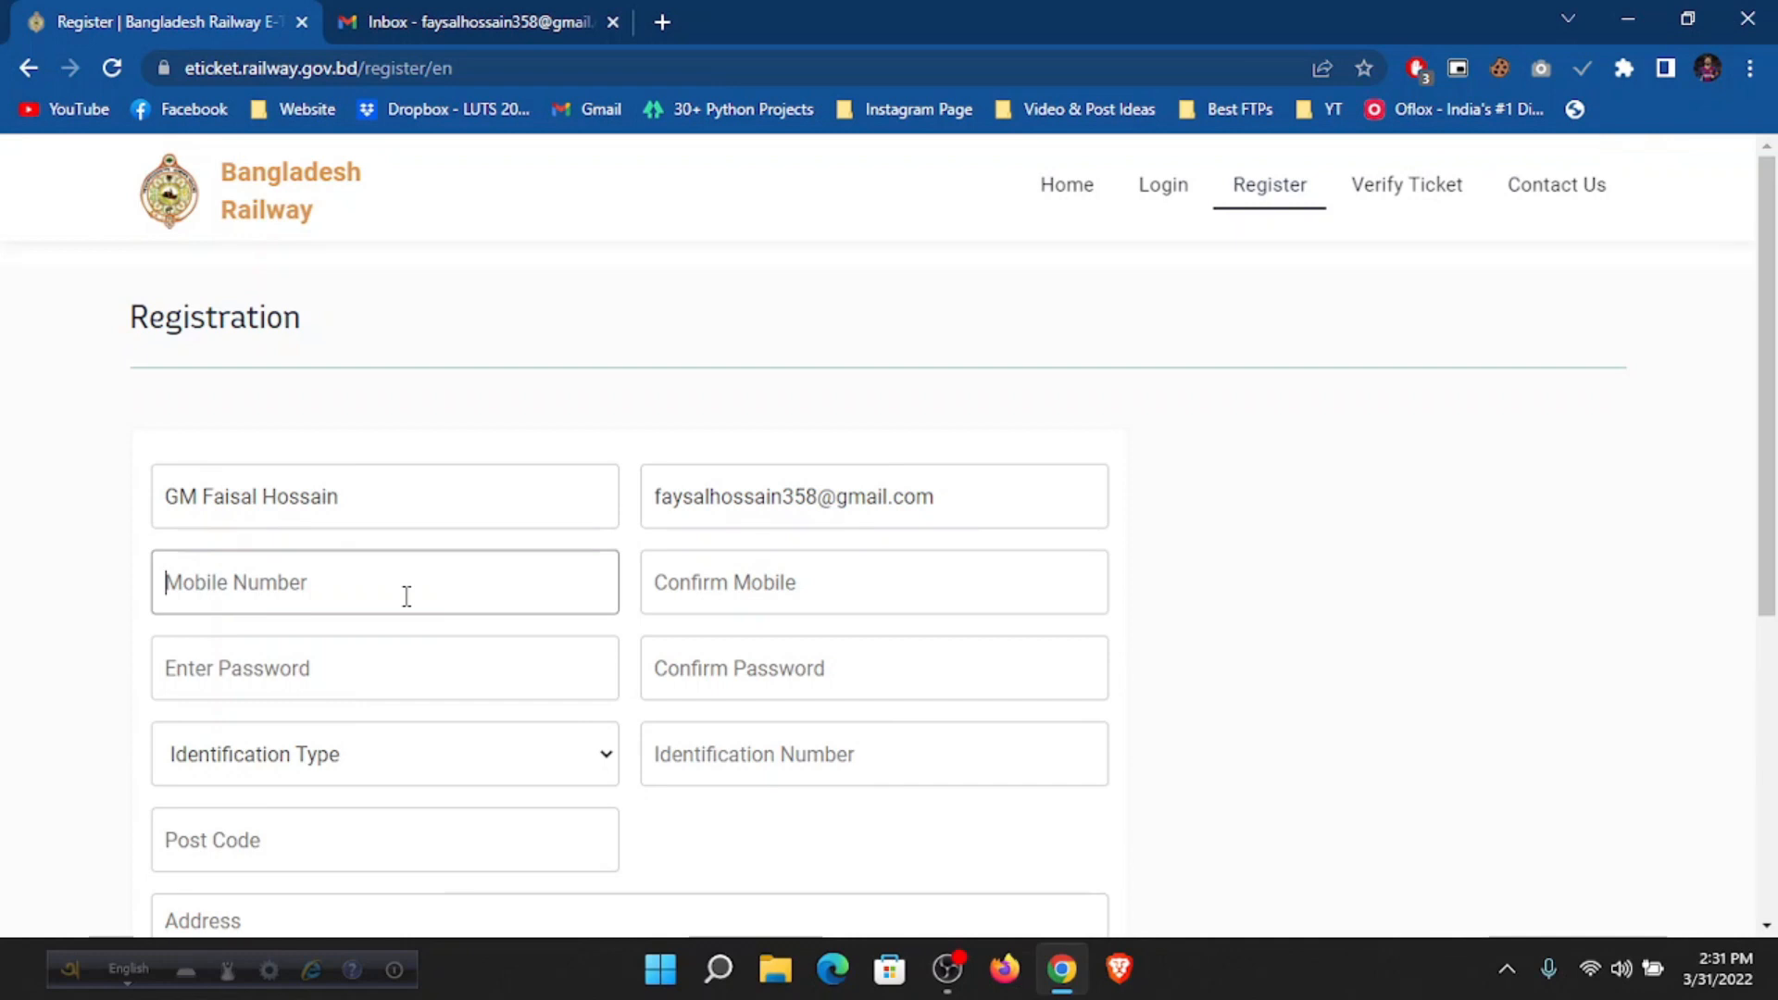
pyautogui.write('017325')
pyautogui.hotkey('ctrl', 'a')
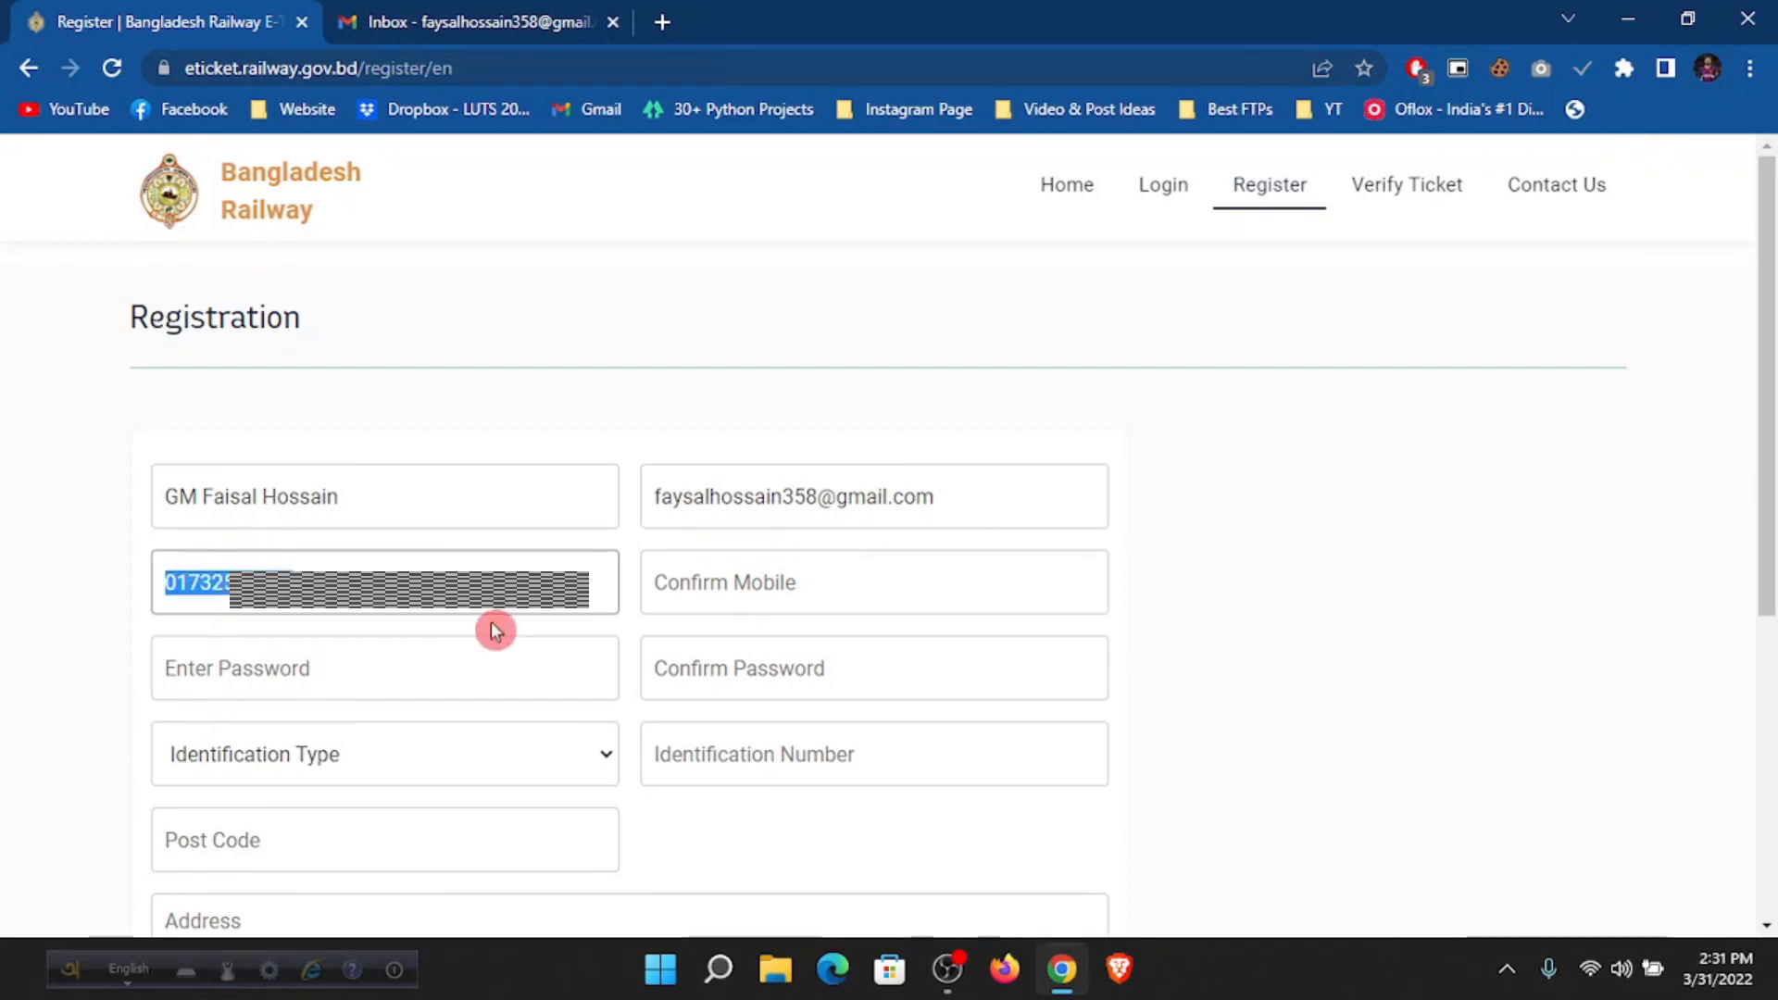
pyautogui.click(718, 590)
pyautogui.hotkey('ctrl', 'v')
# Step: Fill in the account password and its confirmation, and choose NID as identification type
pyautogui.click(353, 680)
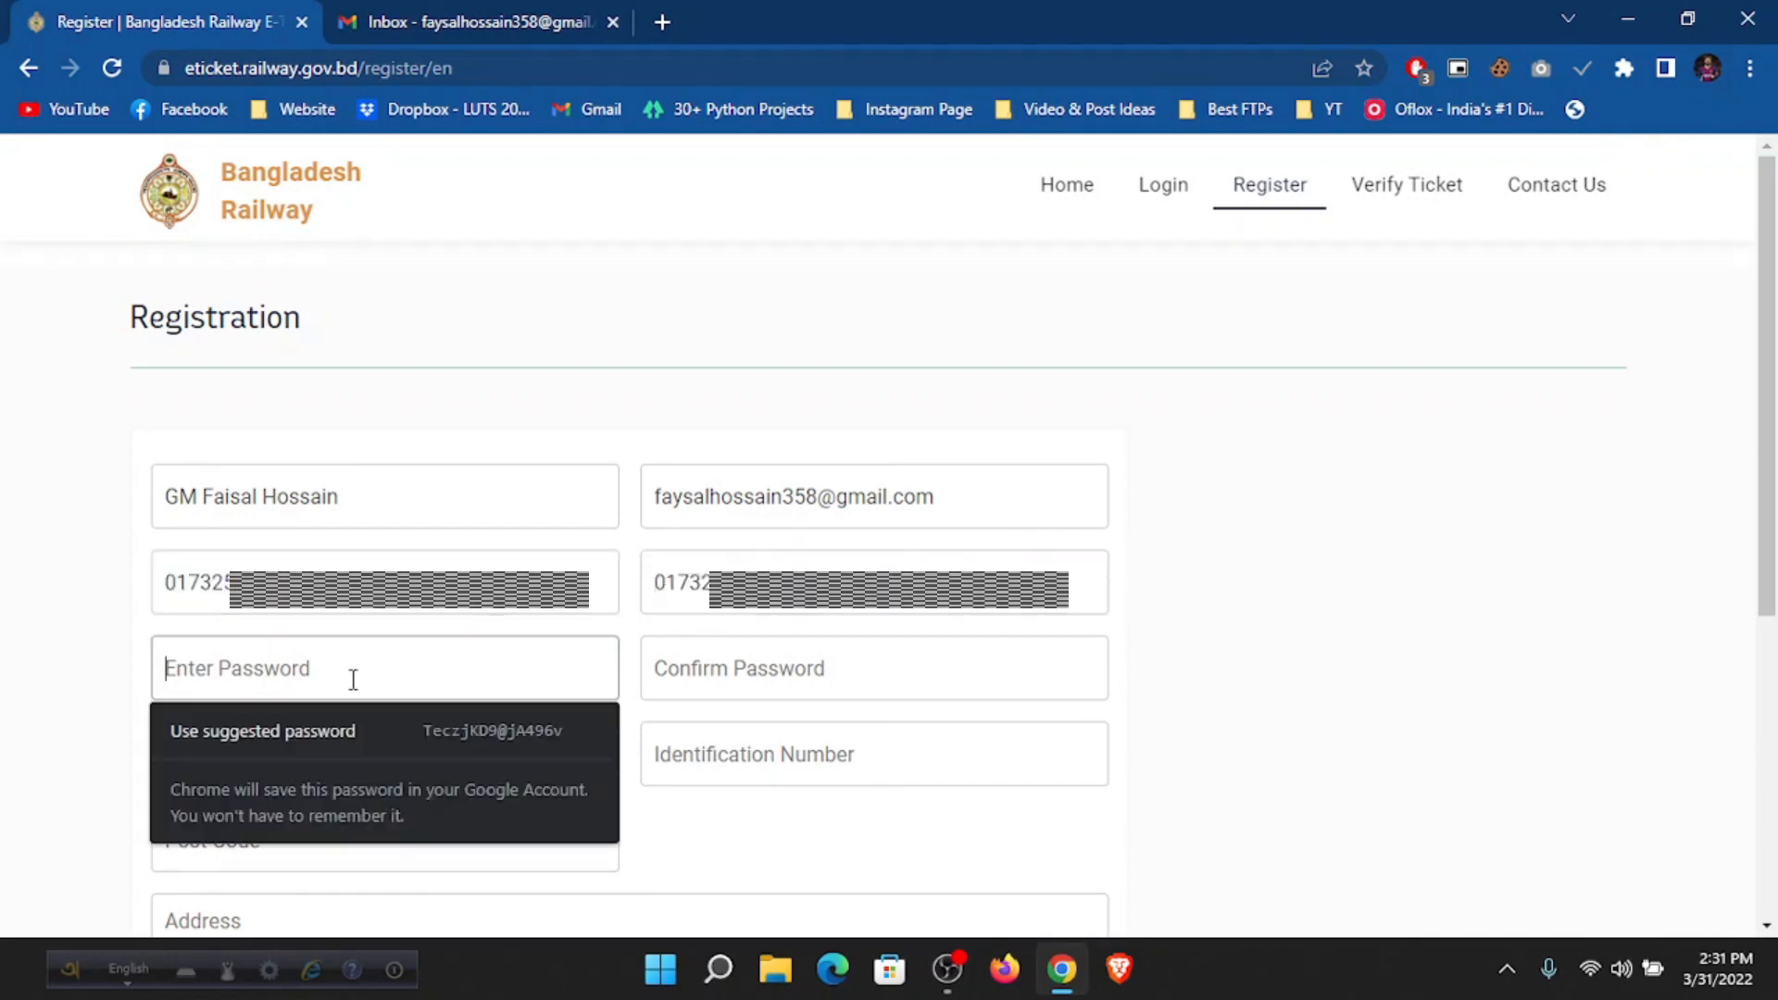
pyautogui.write('••')
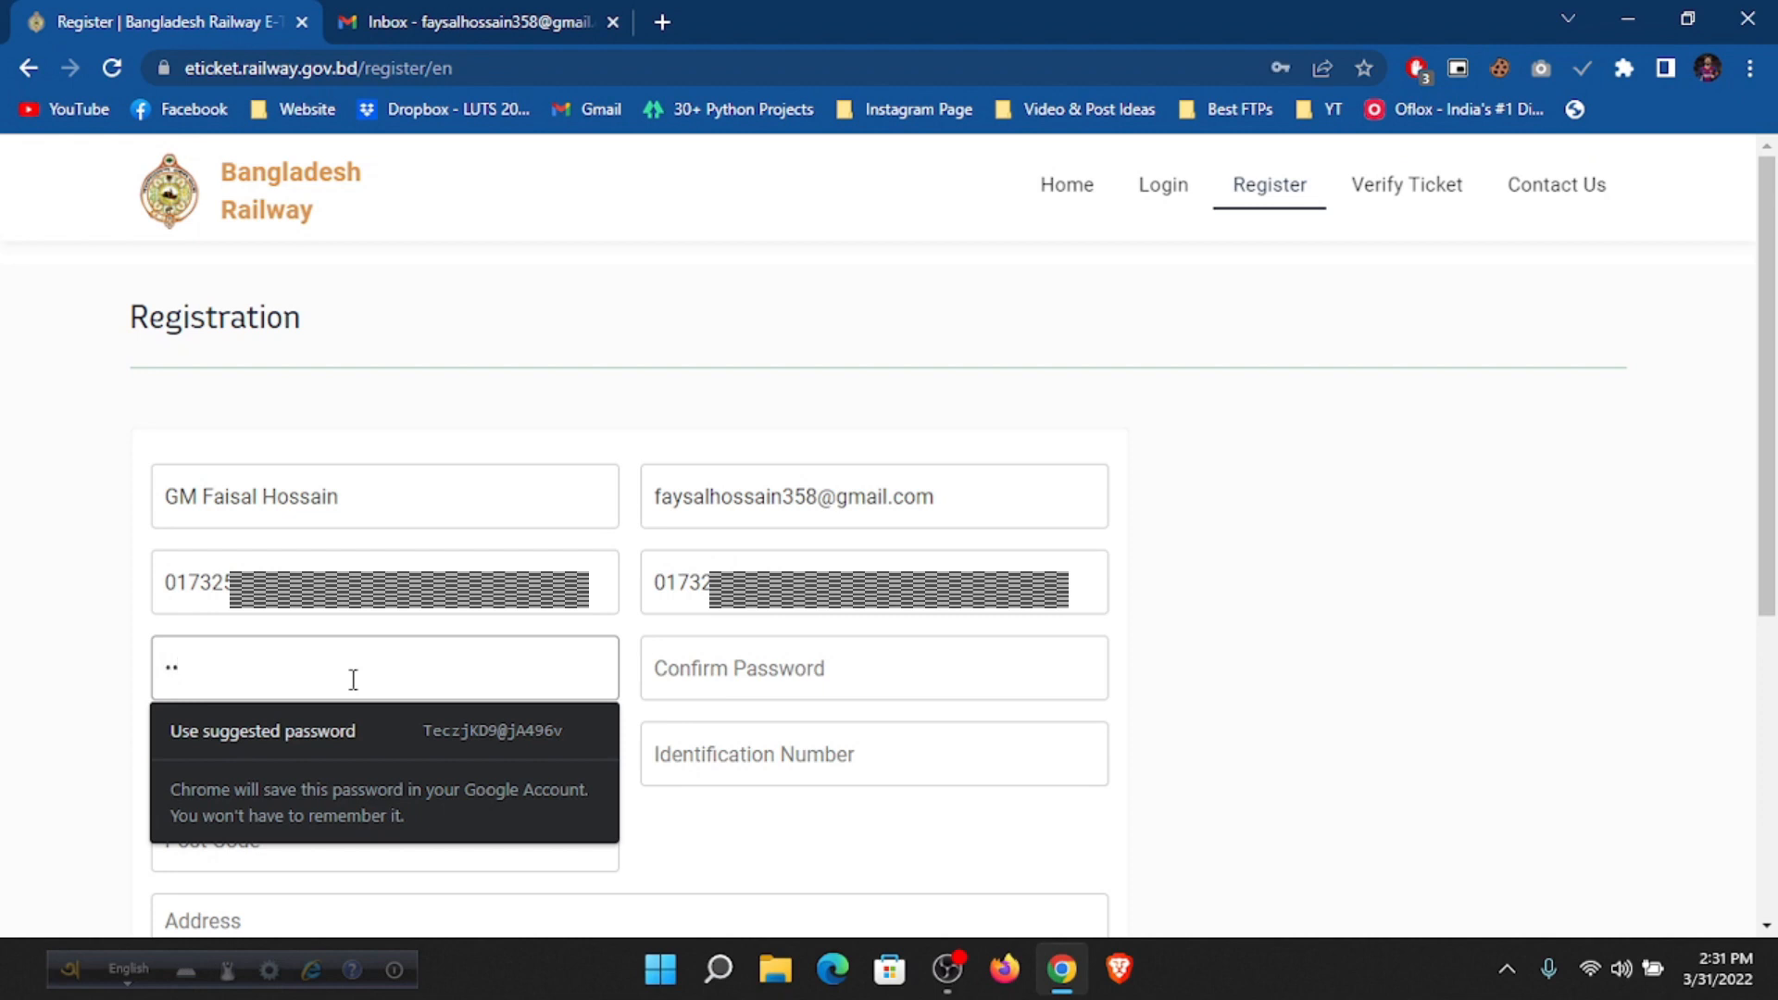
pyautogui.write('••••••••')
pyautogui.click(663, 667)
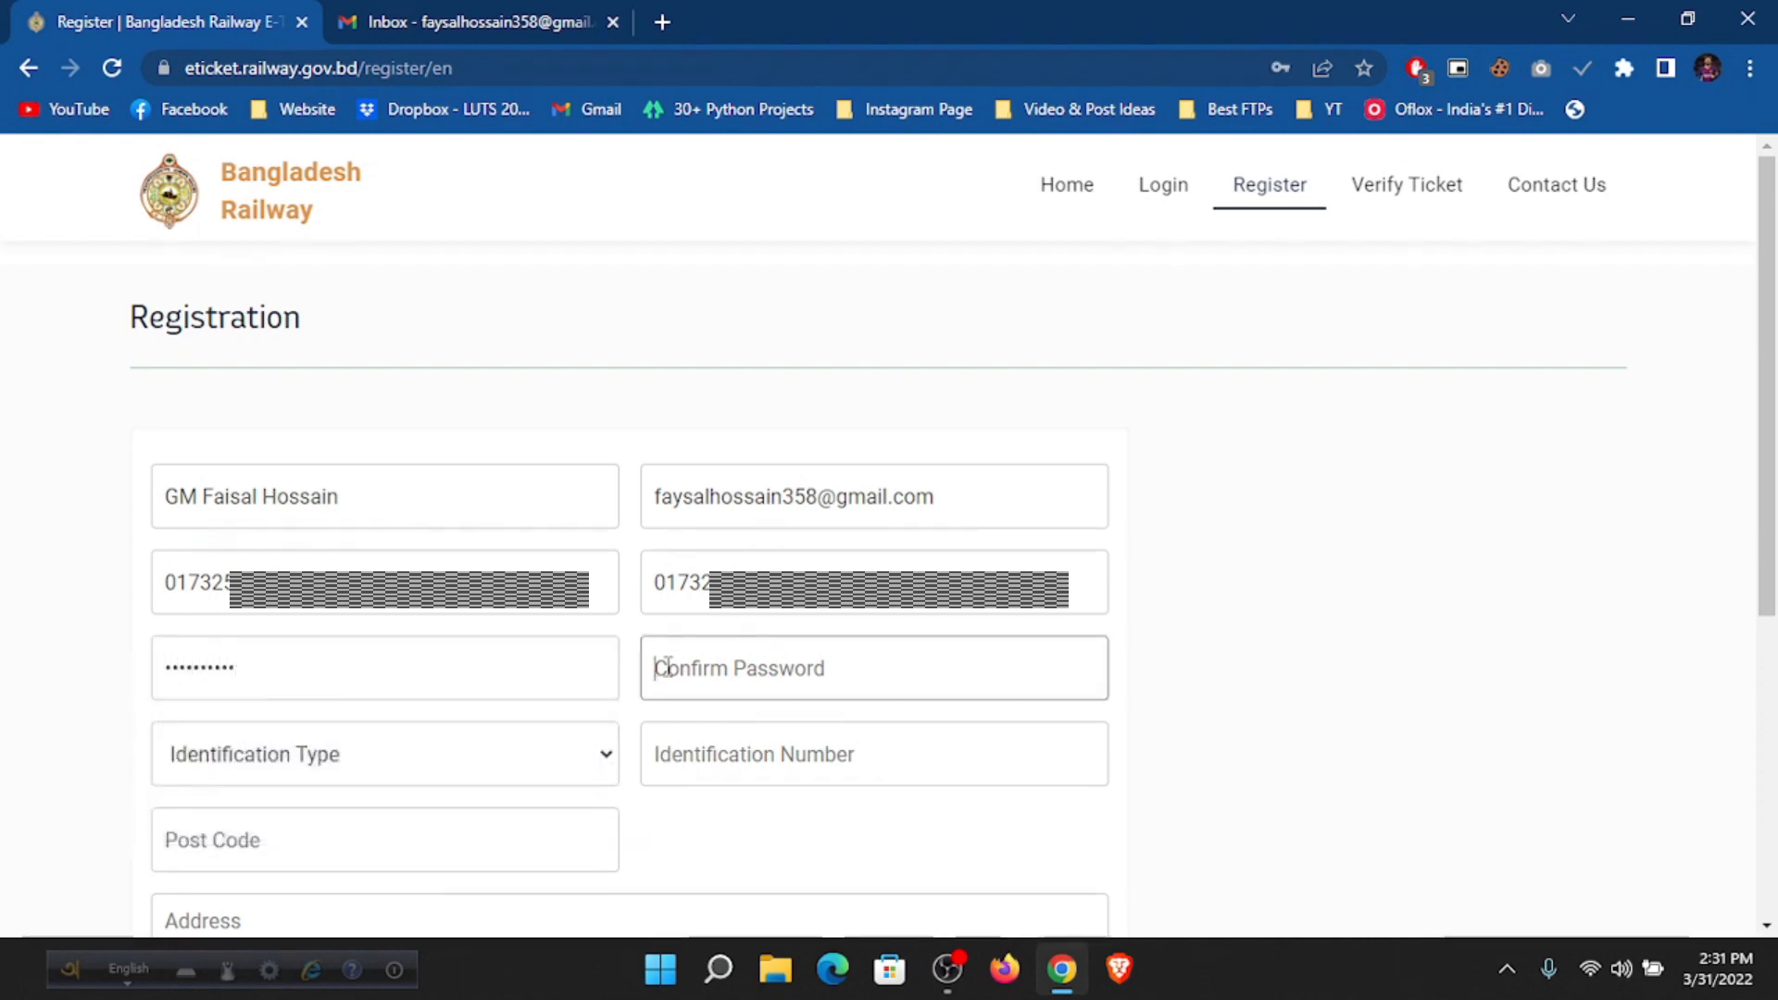
pyautogui.write('••••••••••')
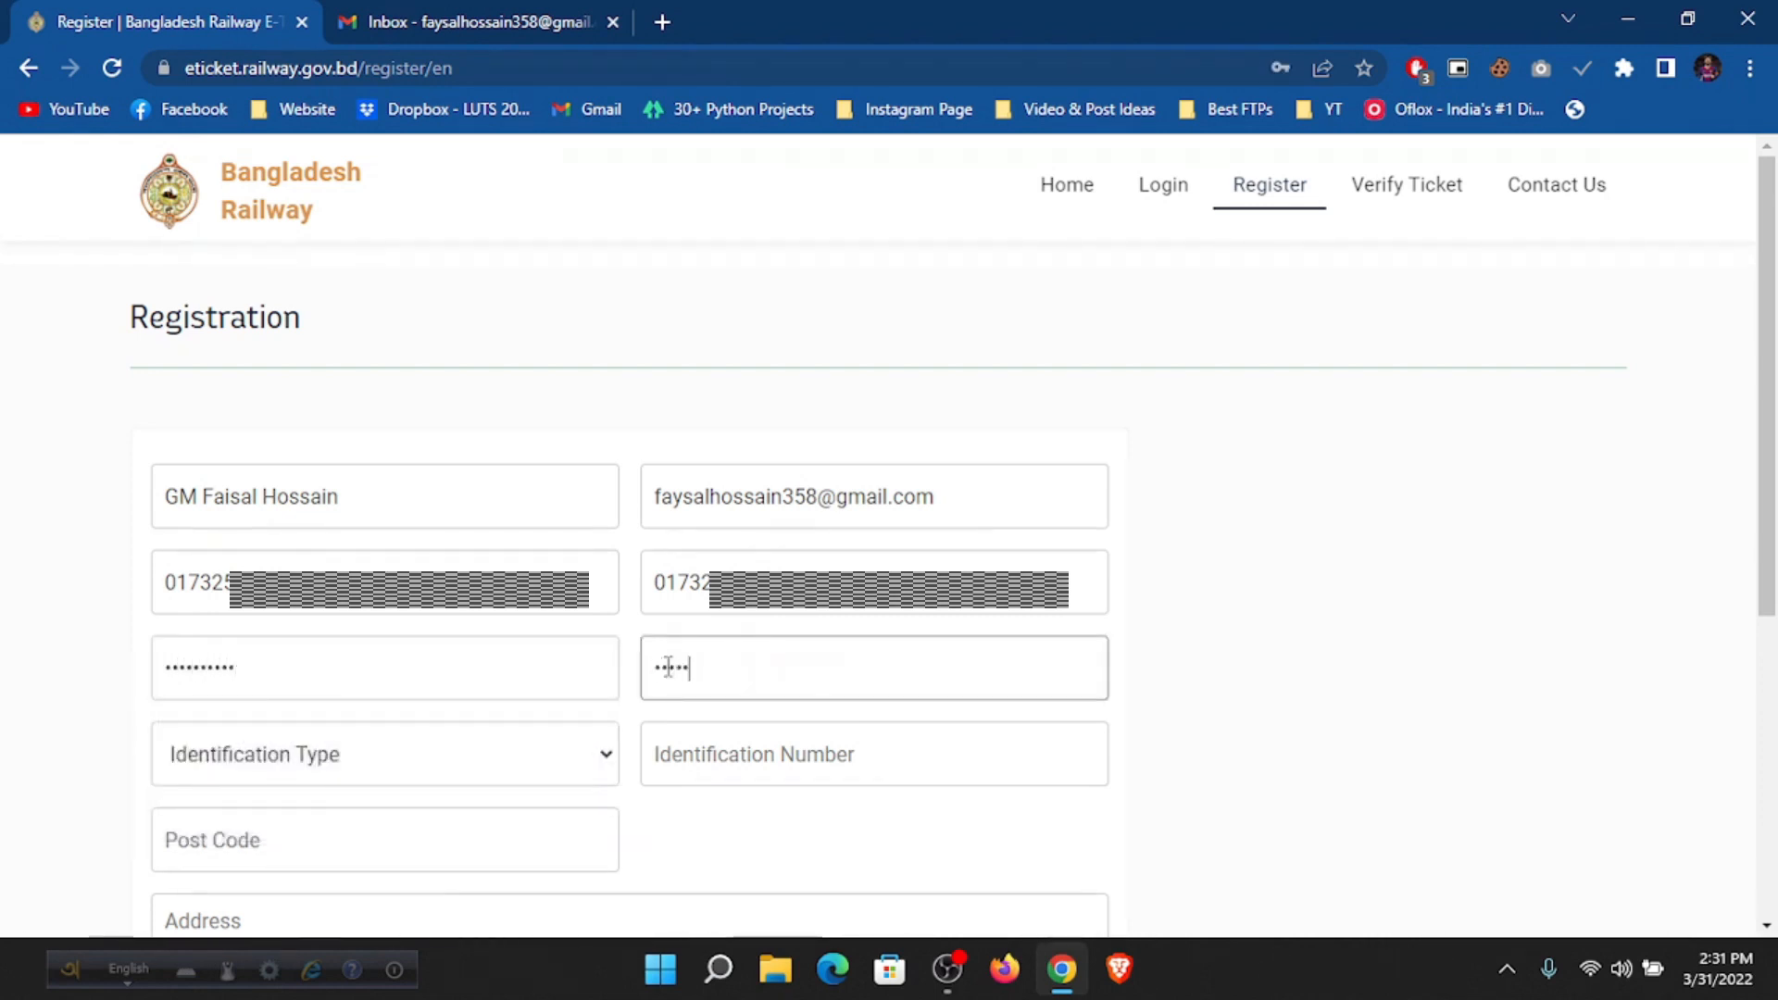
pyautogui.scroll(-2, 513, 675)
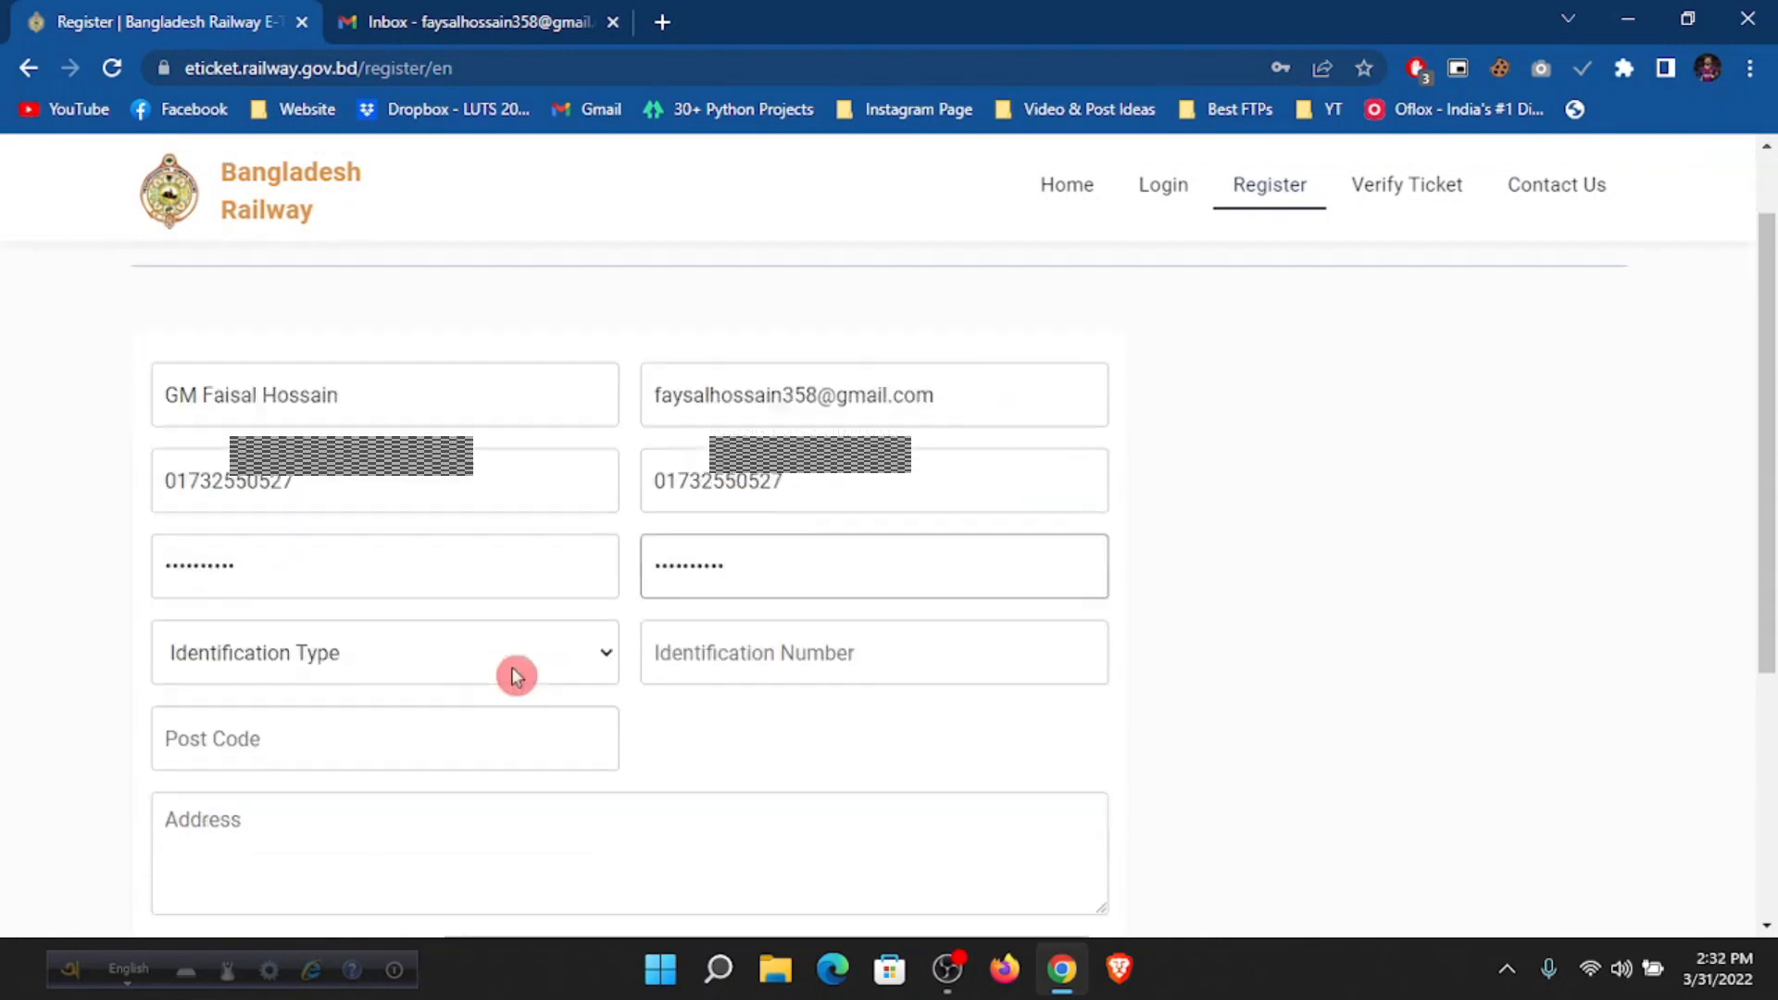
pyautogui.click(398, 635)
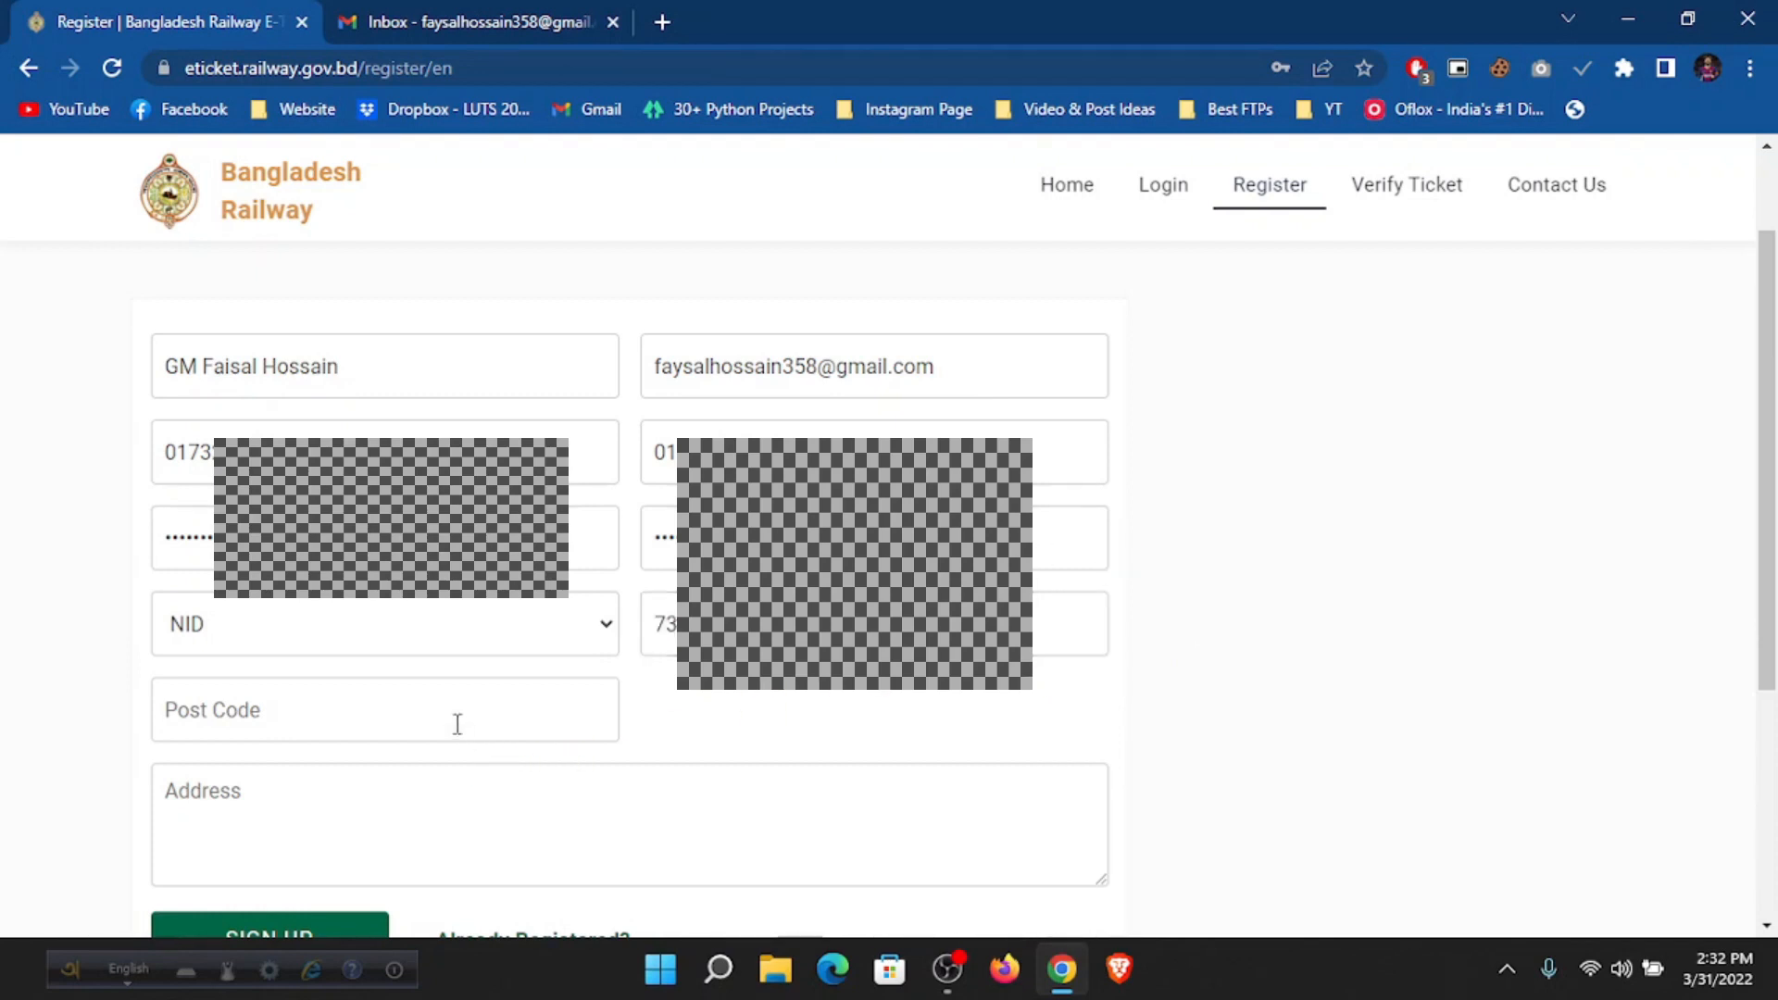
# Step: Enter the post code and postal address, then submit the form with SIGN UP
pyautogui.click(457, 724)
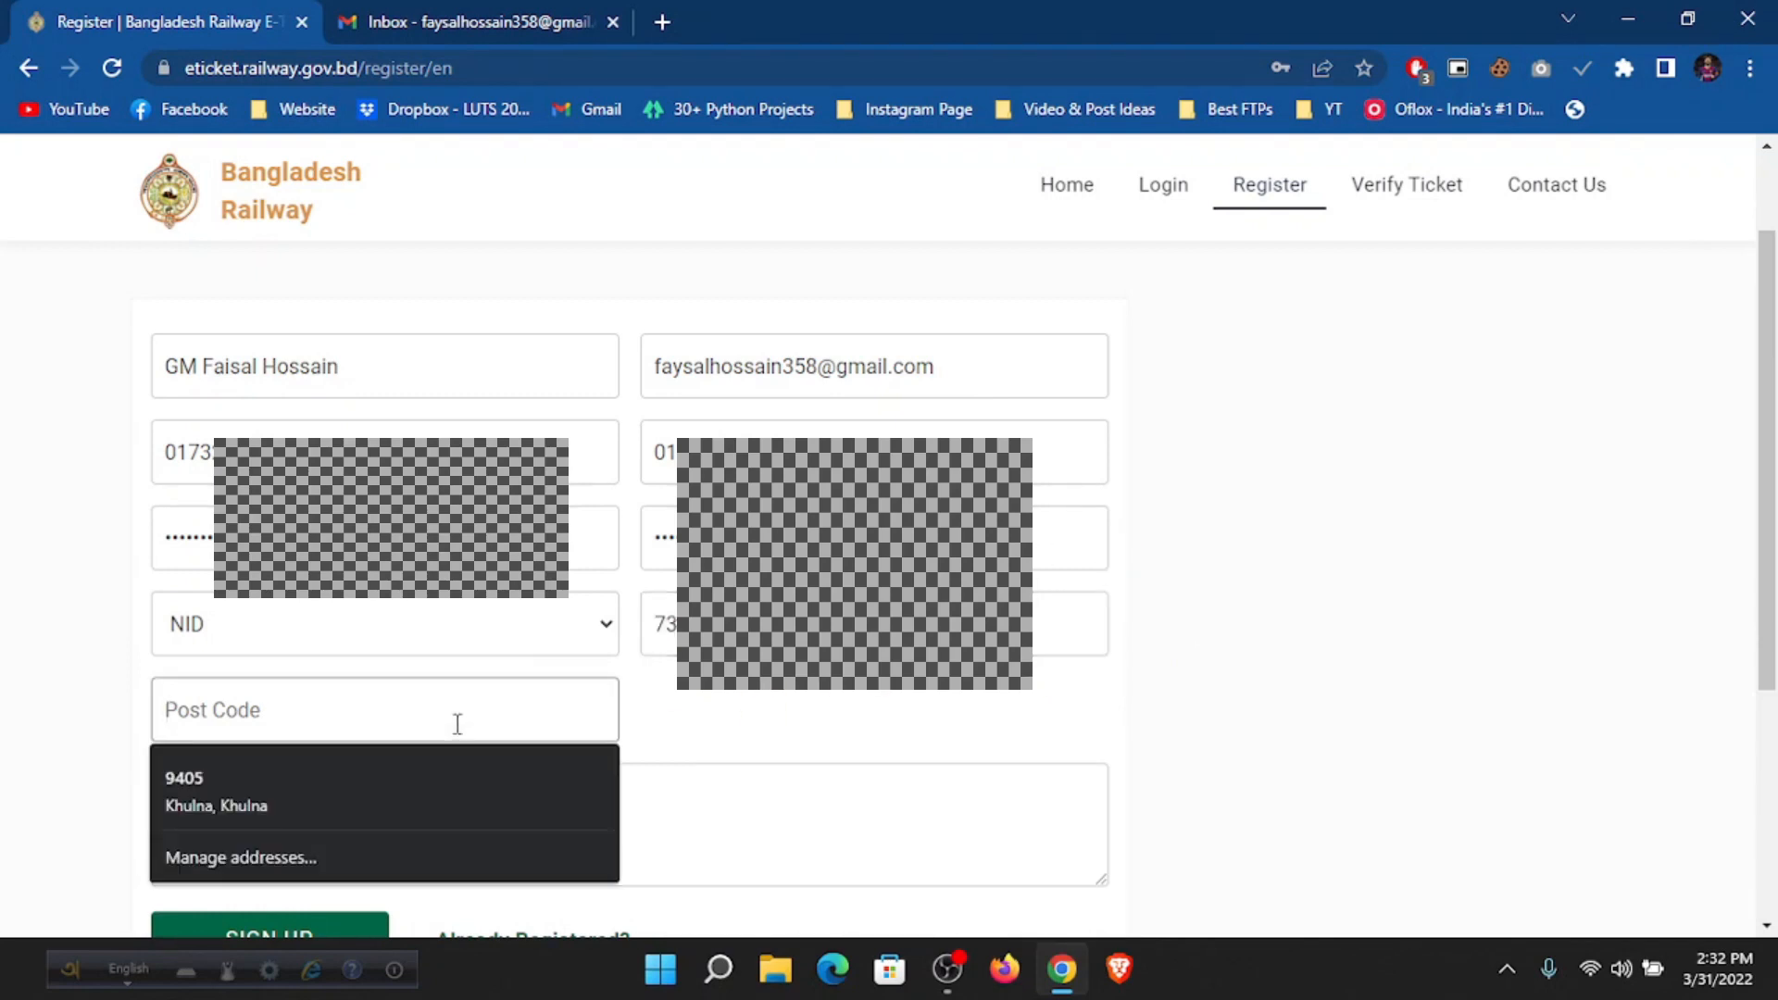
pyautogui.write('9')
pyautogui.click(389, 814)
pyautogui.write('Sh')
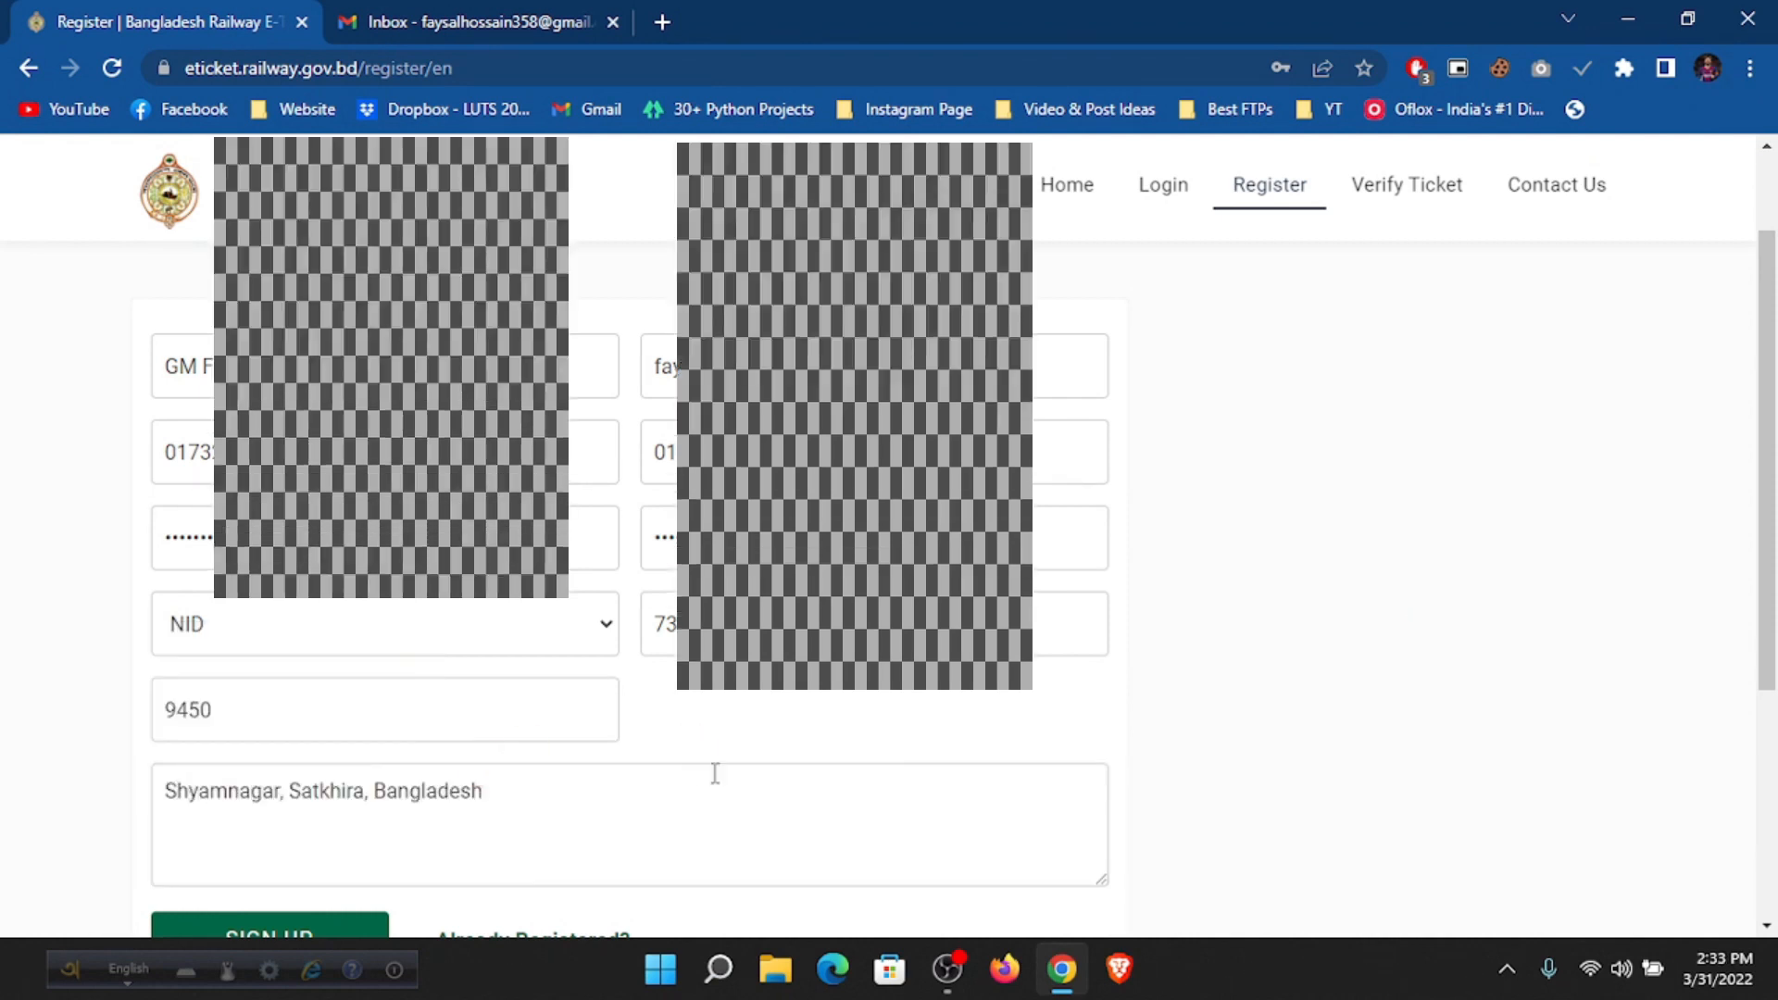
pyautogui.scroll(-4, 714, 774)
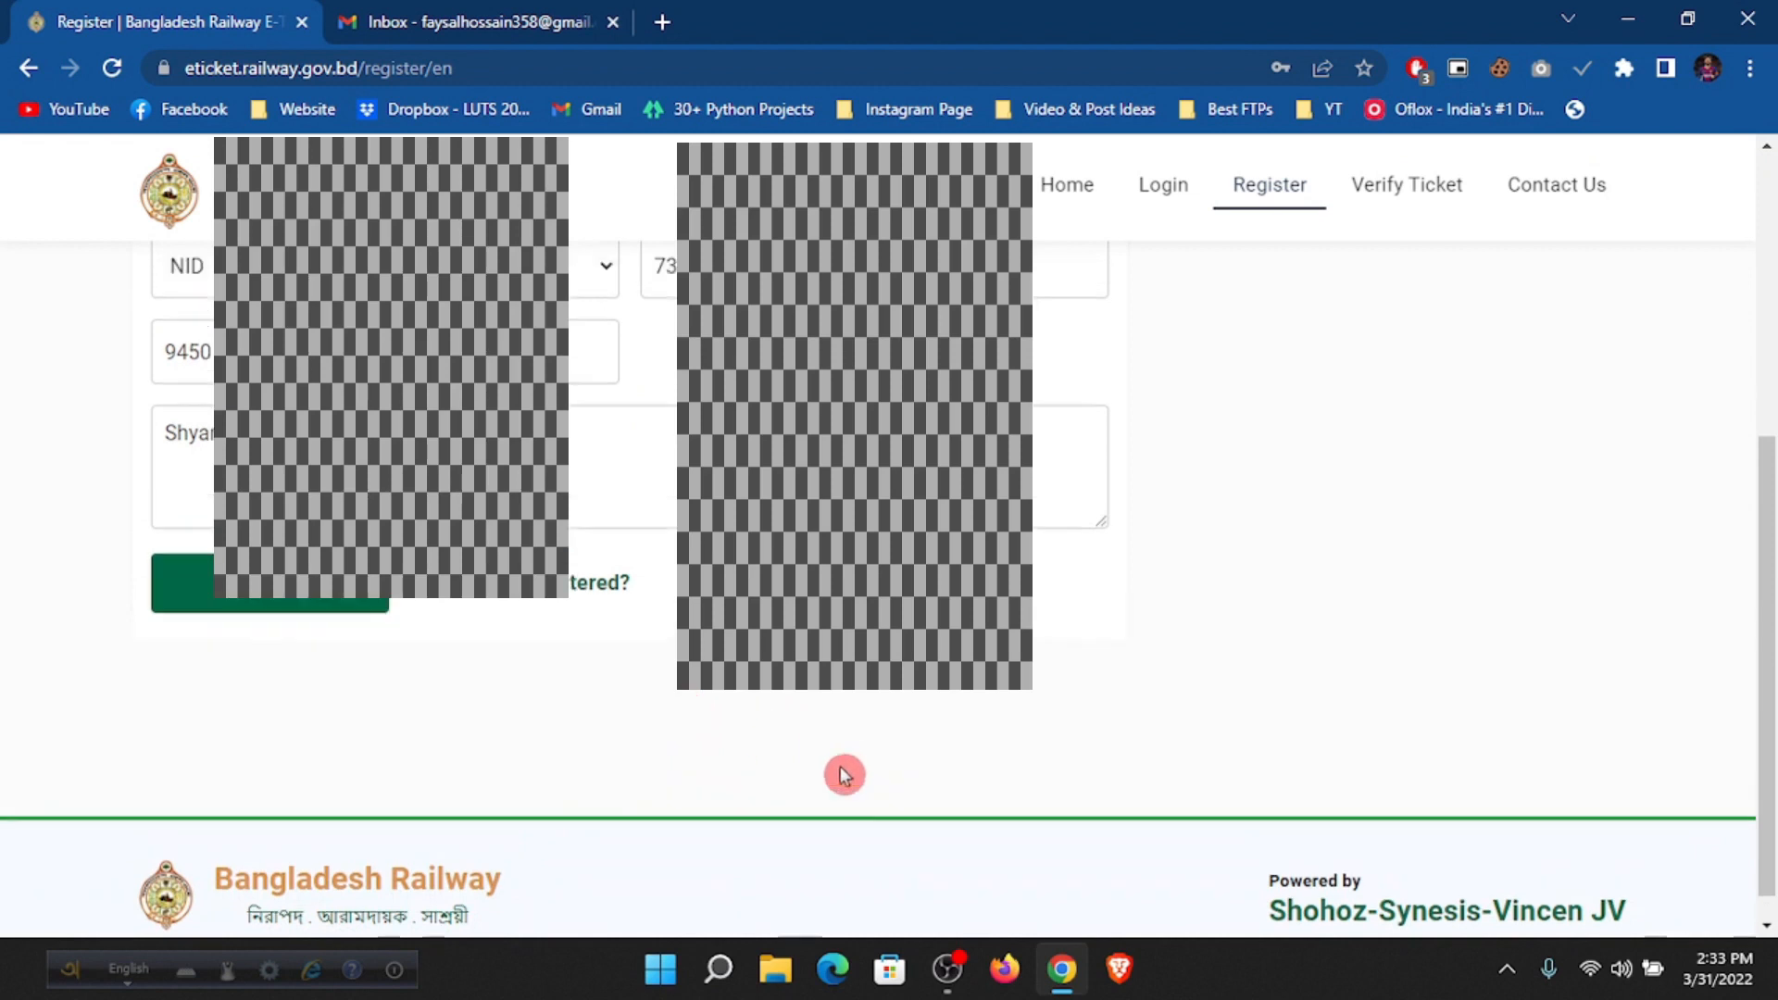
pyautogui.scroll(3, 843, 774)
pyautogui.click(259, 821)
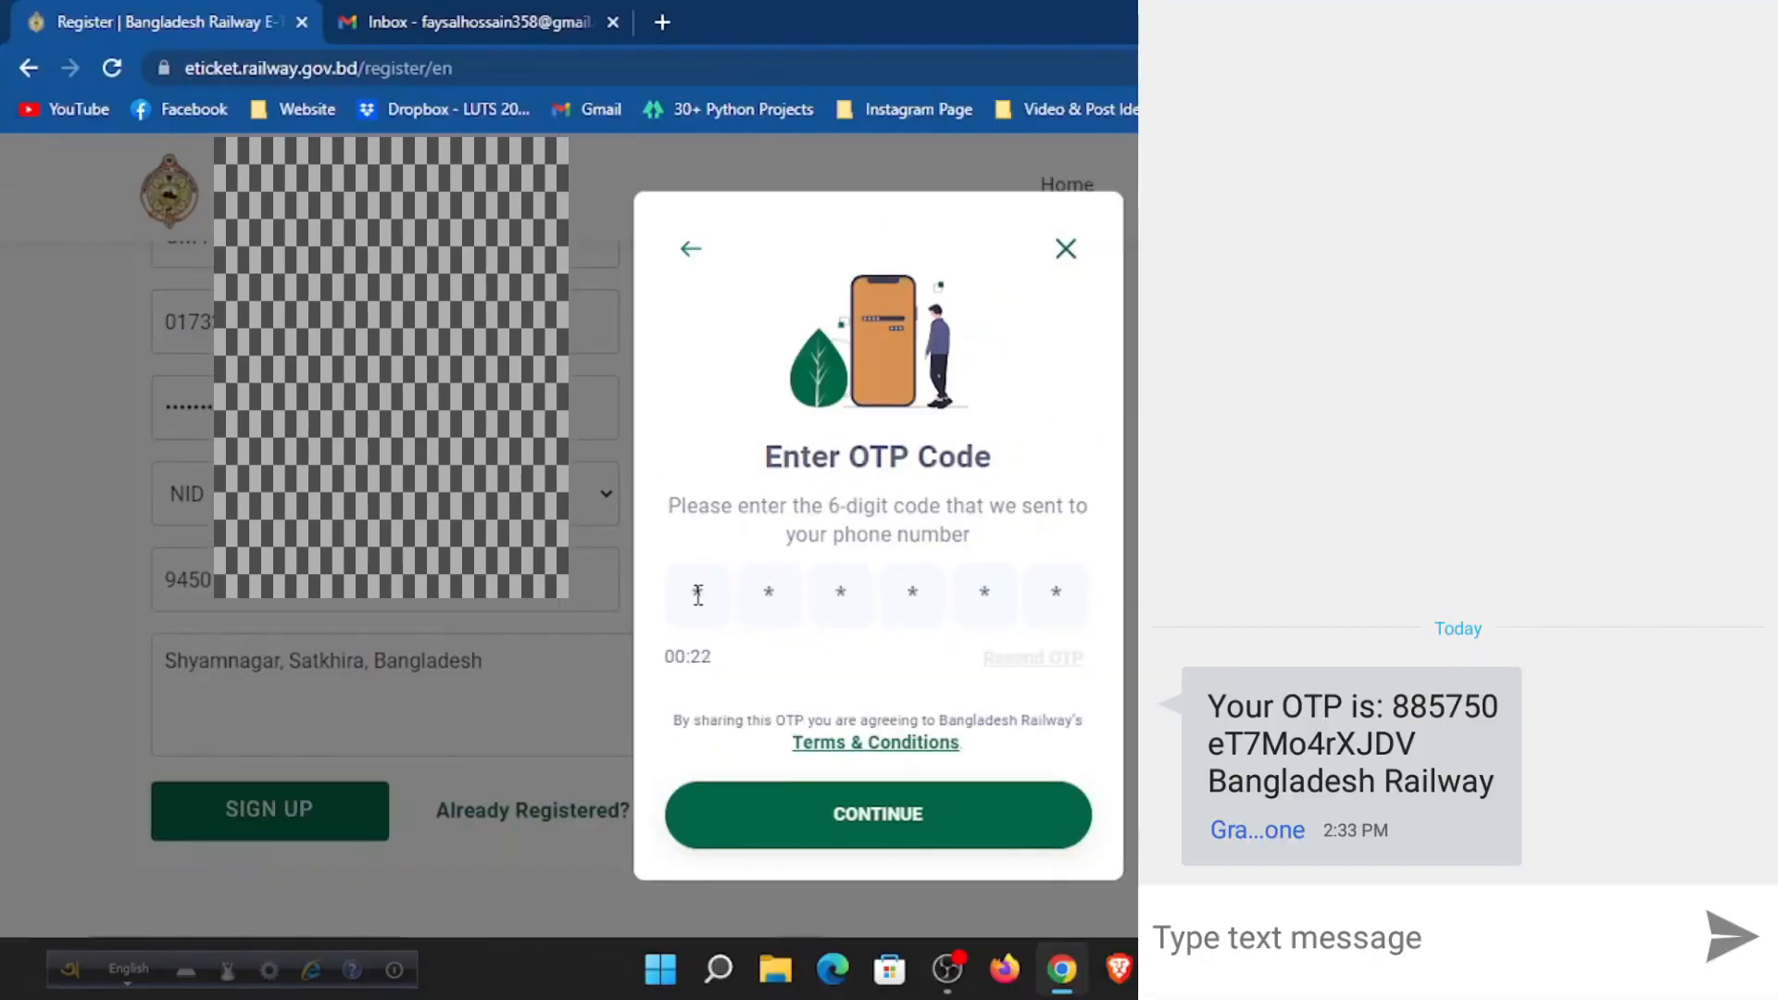
# Step: Enter the 6-digit SMS verification code and continue
pyautogui.click(846, 822)
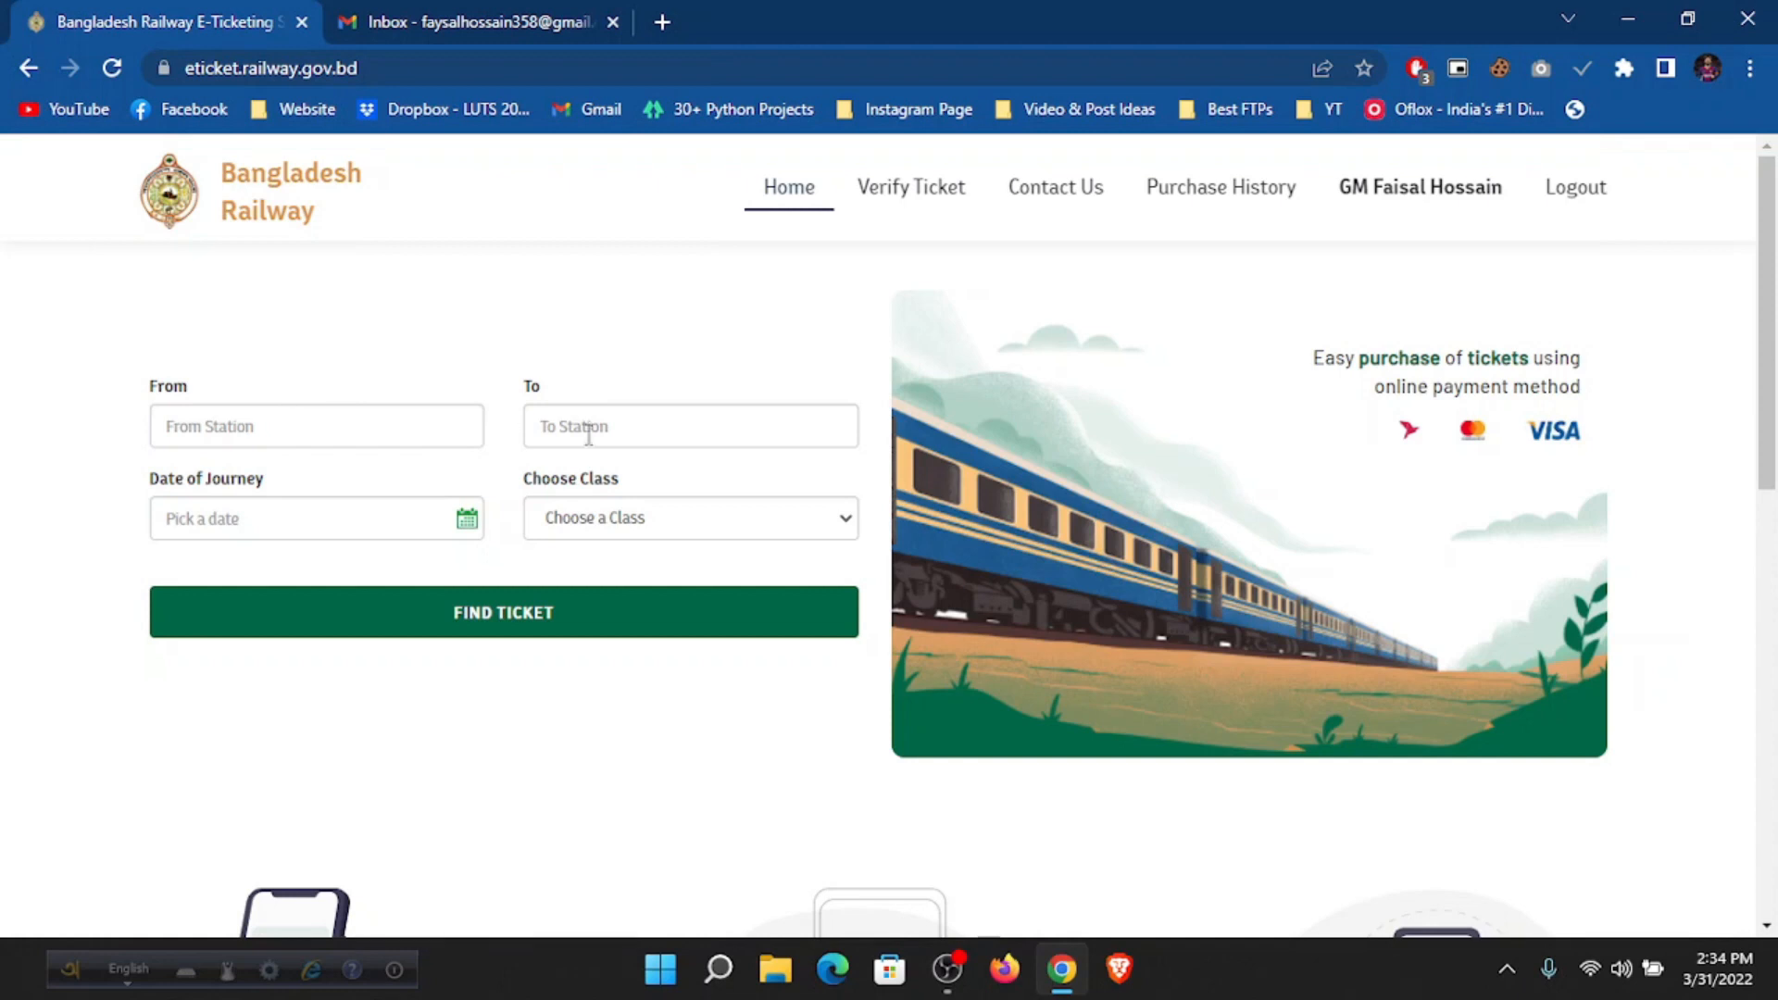
# Step: Pick Parbatipur from 'Parba' and Khulna from 'Khul', then choose 1 April 2022 in the calendar
pyautogui.click(338, 432)
pyautogui.write('Parba')
pyautogui.click(283, 469)
pyautogui.click(684, 415)
pyautogui.write('Khulna')
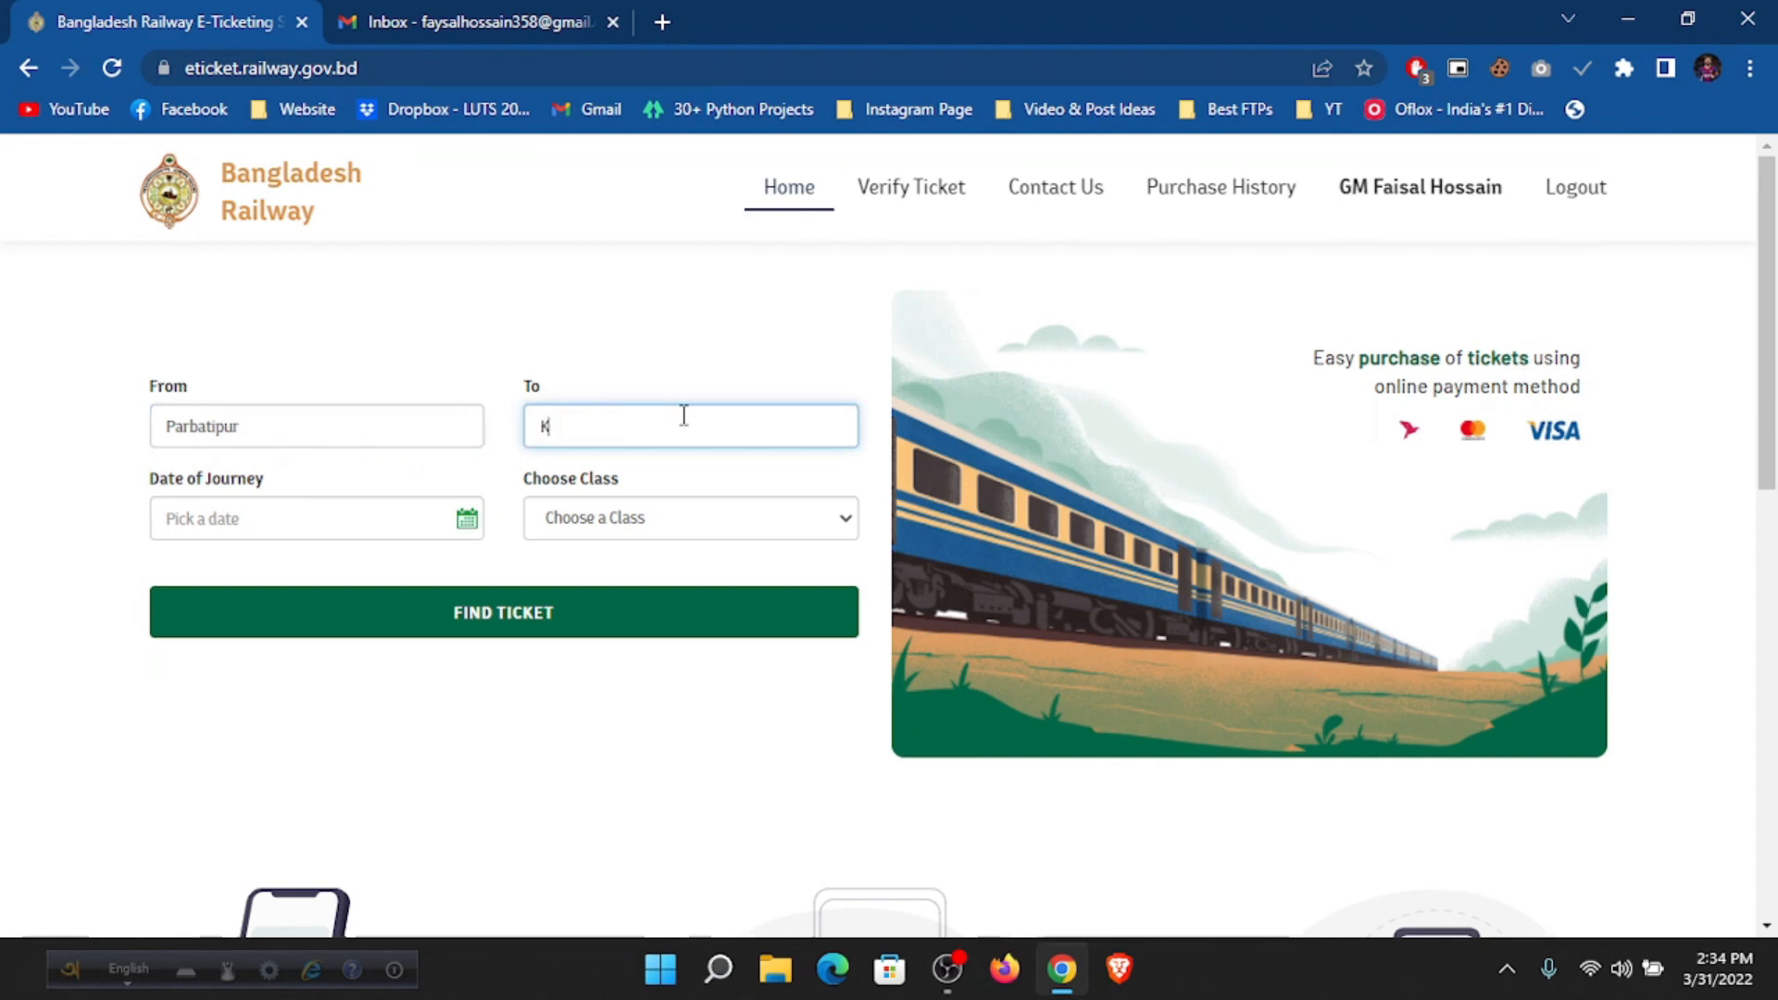
pyautogui.click(658, 468)
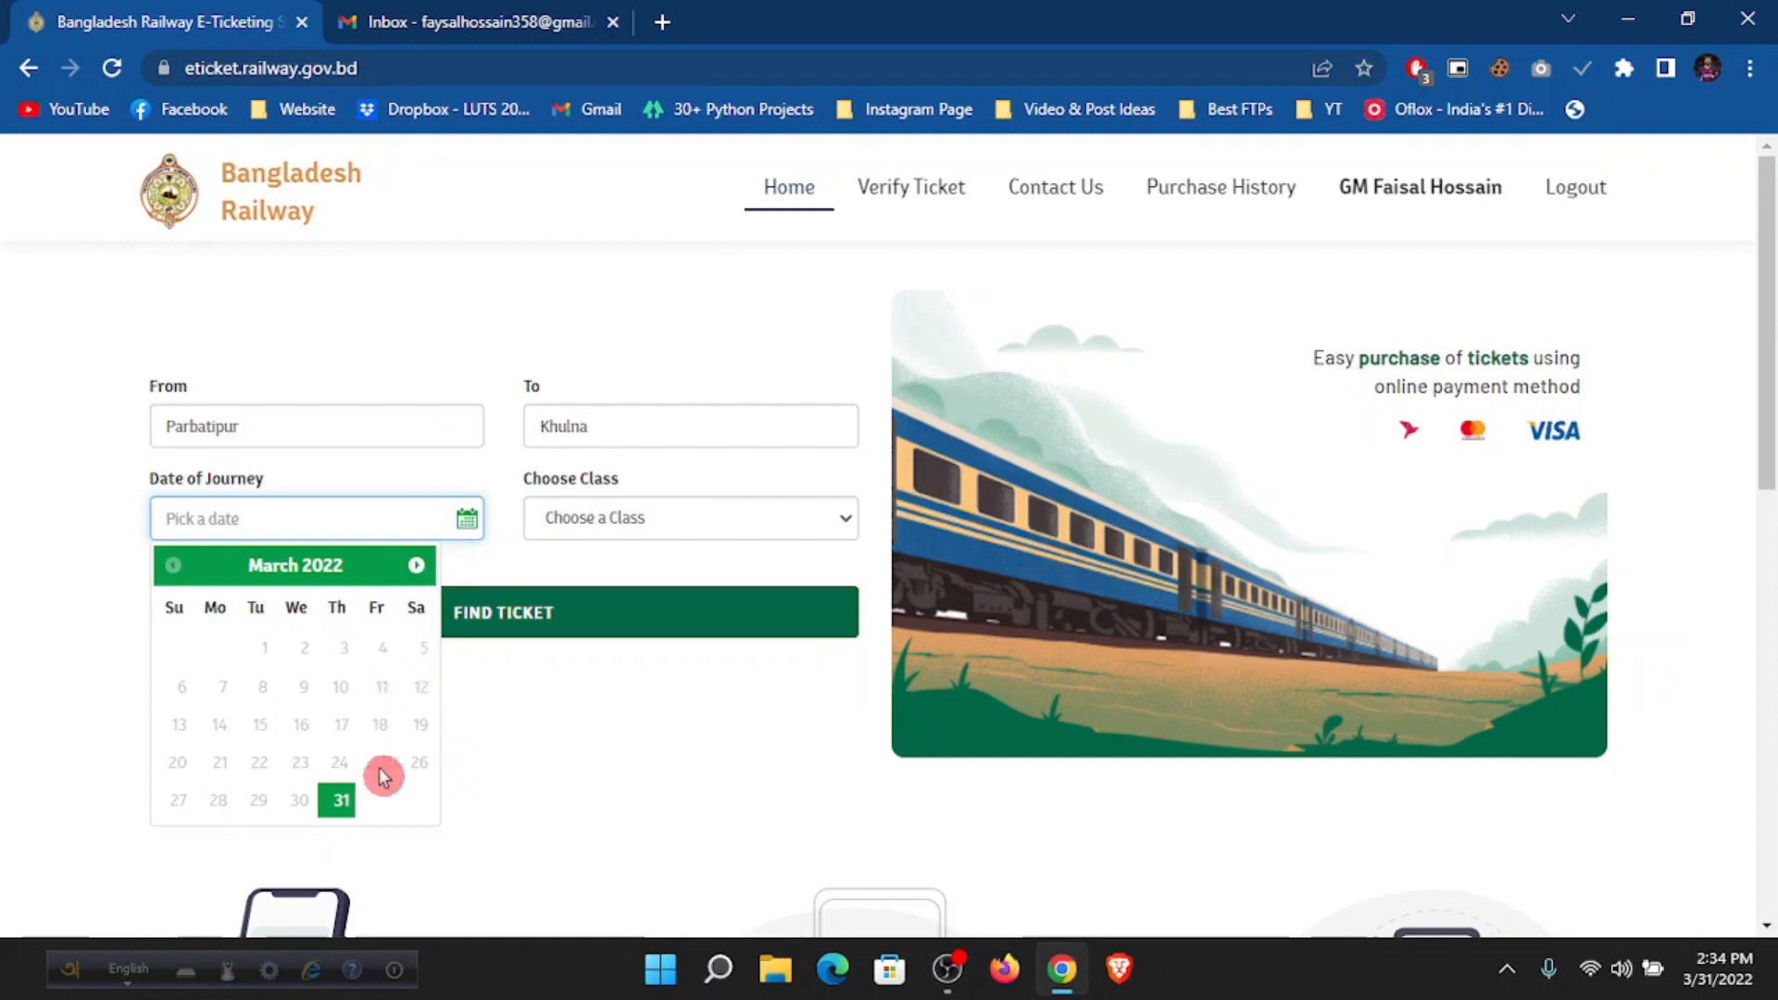
pyautogui.click(416, 565)
pyautogui.click(385, 647)
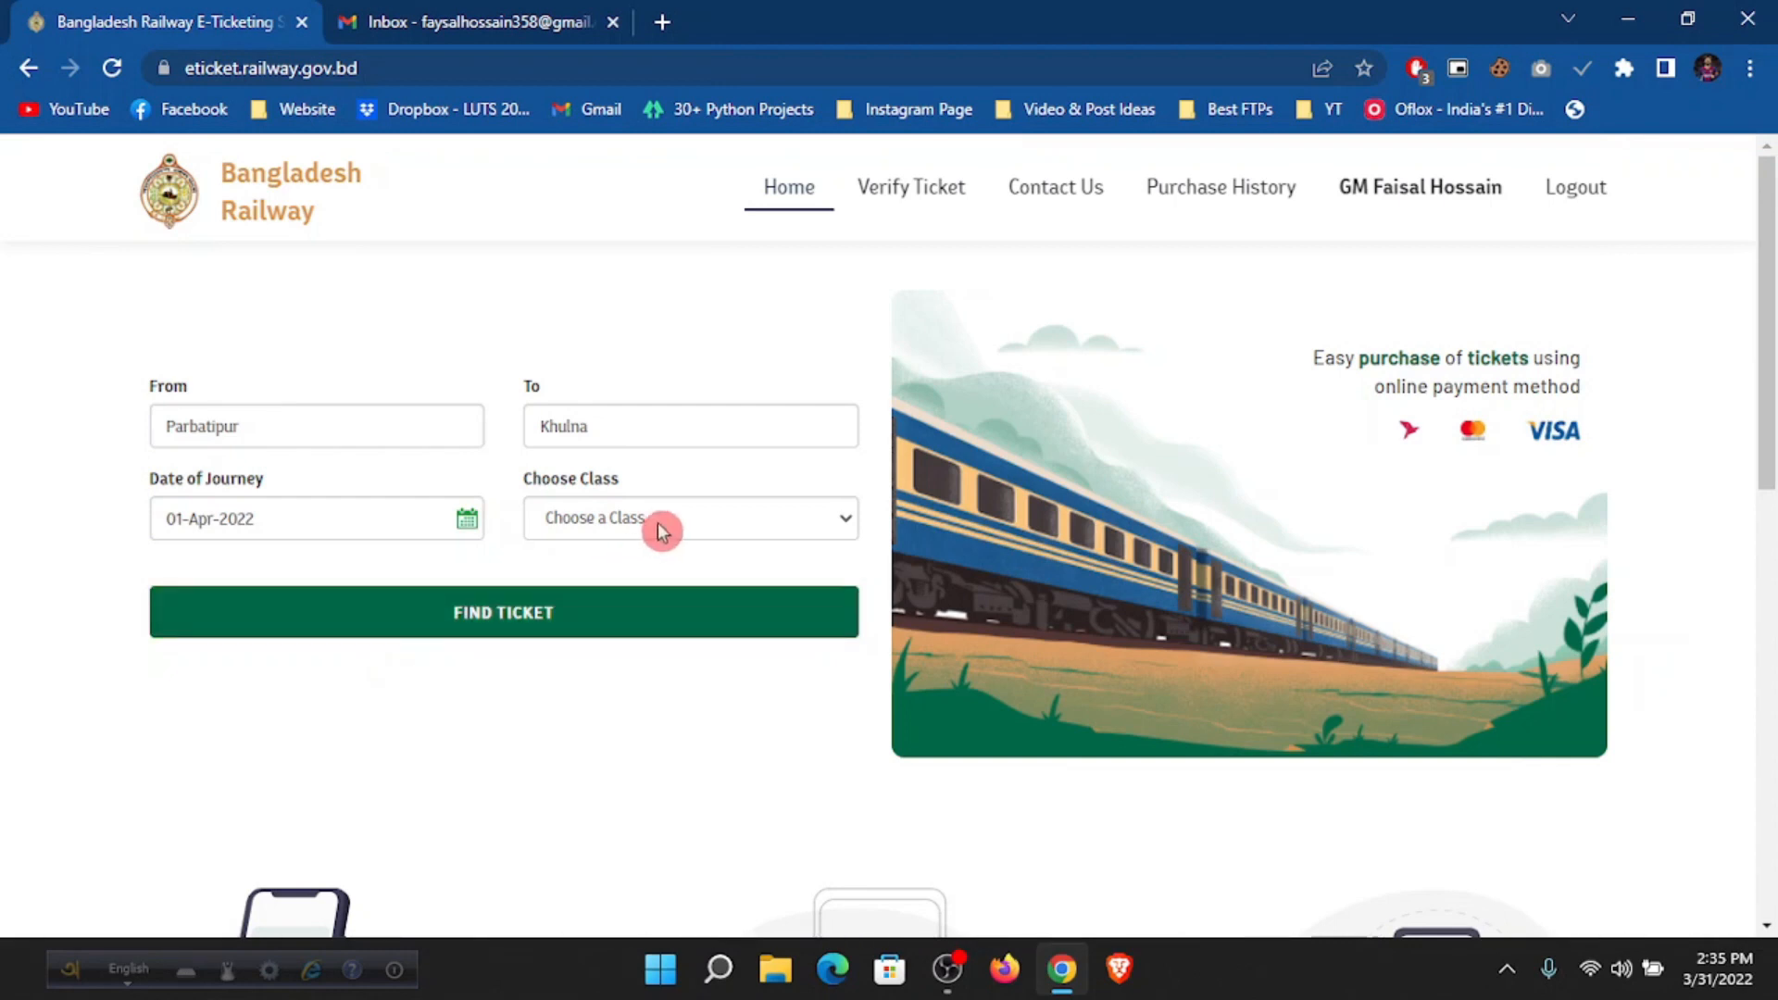
# Step: Choose S_CHAIR in the class list and run FIND TICKET
pyautogui.click(608, 516)
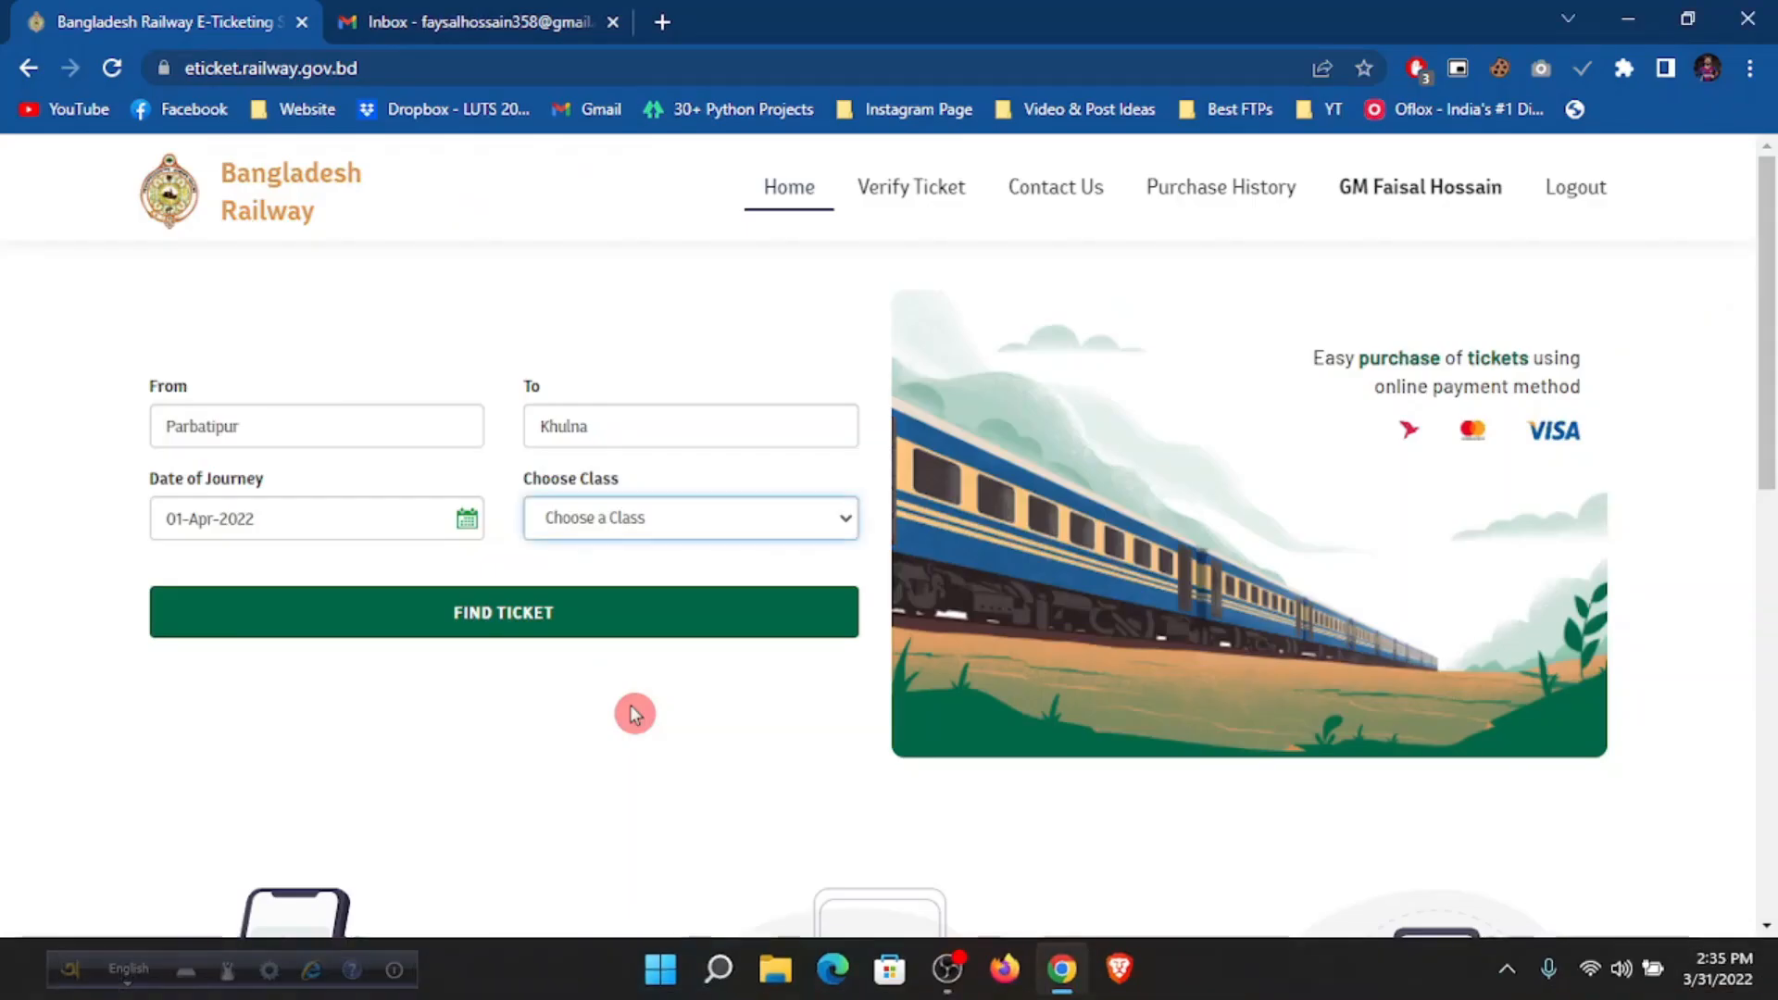
pyautogui.click(672, 341)
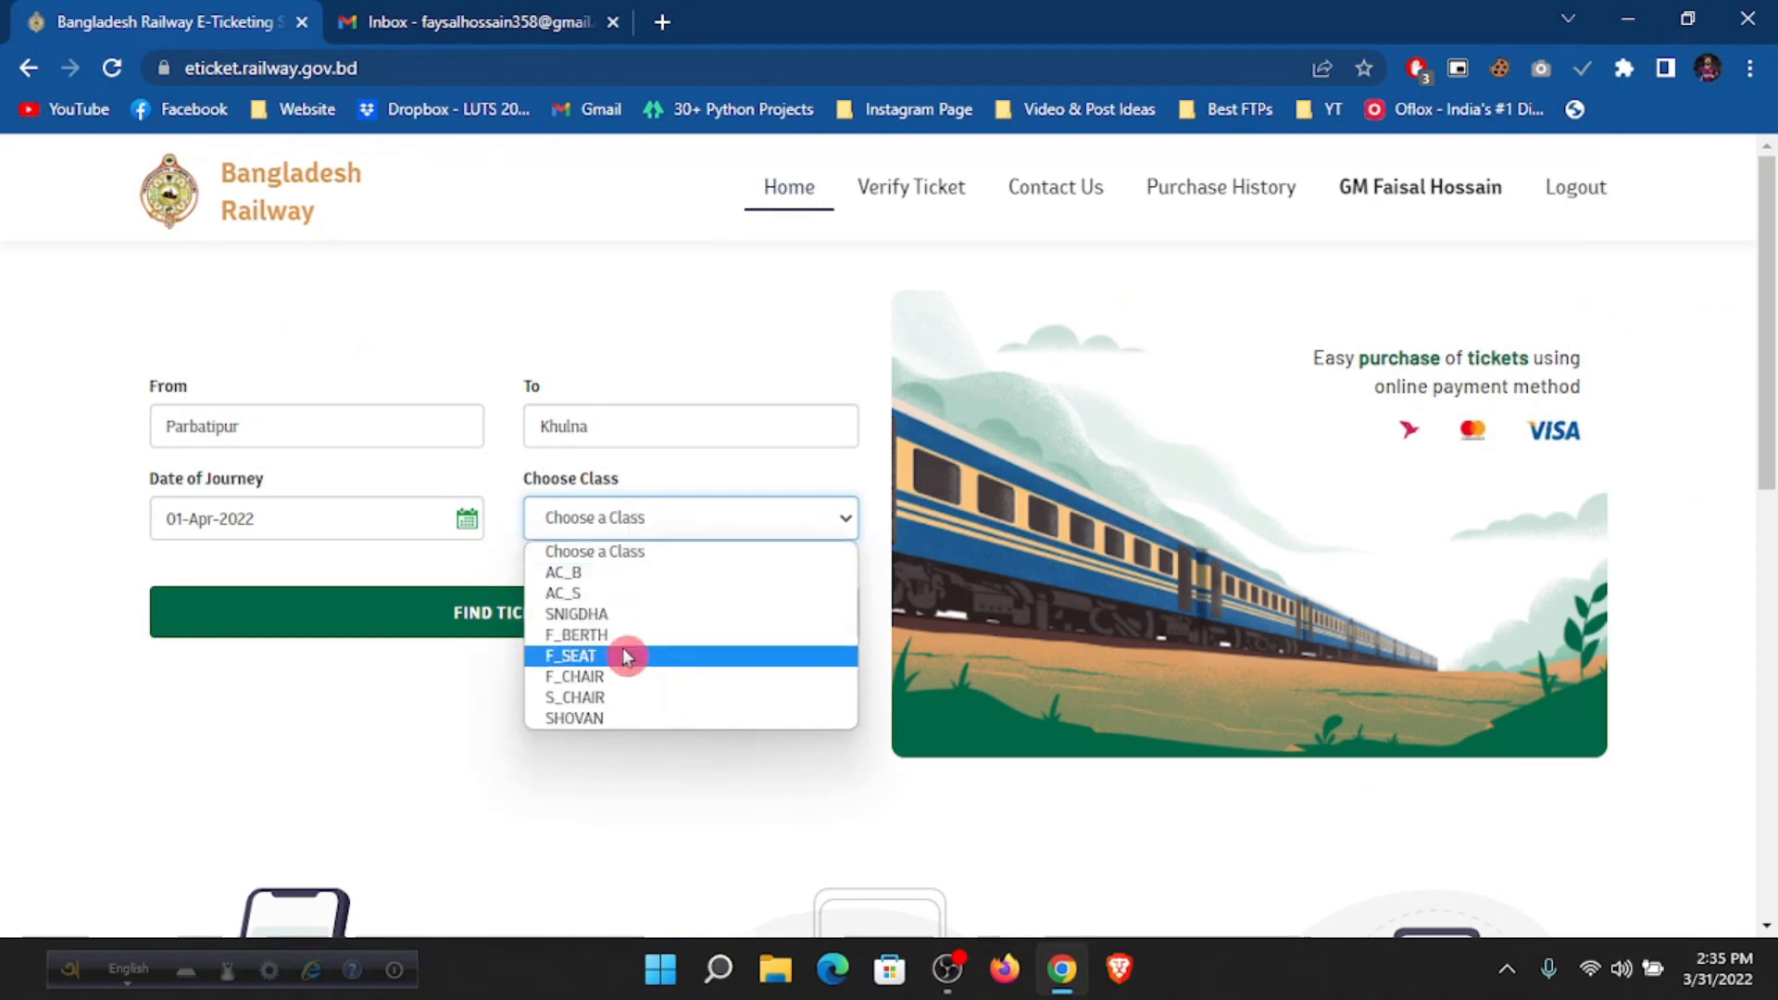
pyautogui.click(604, 699)
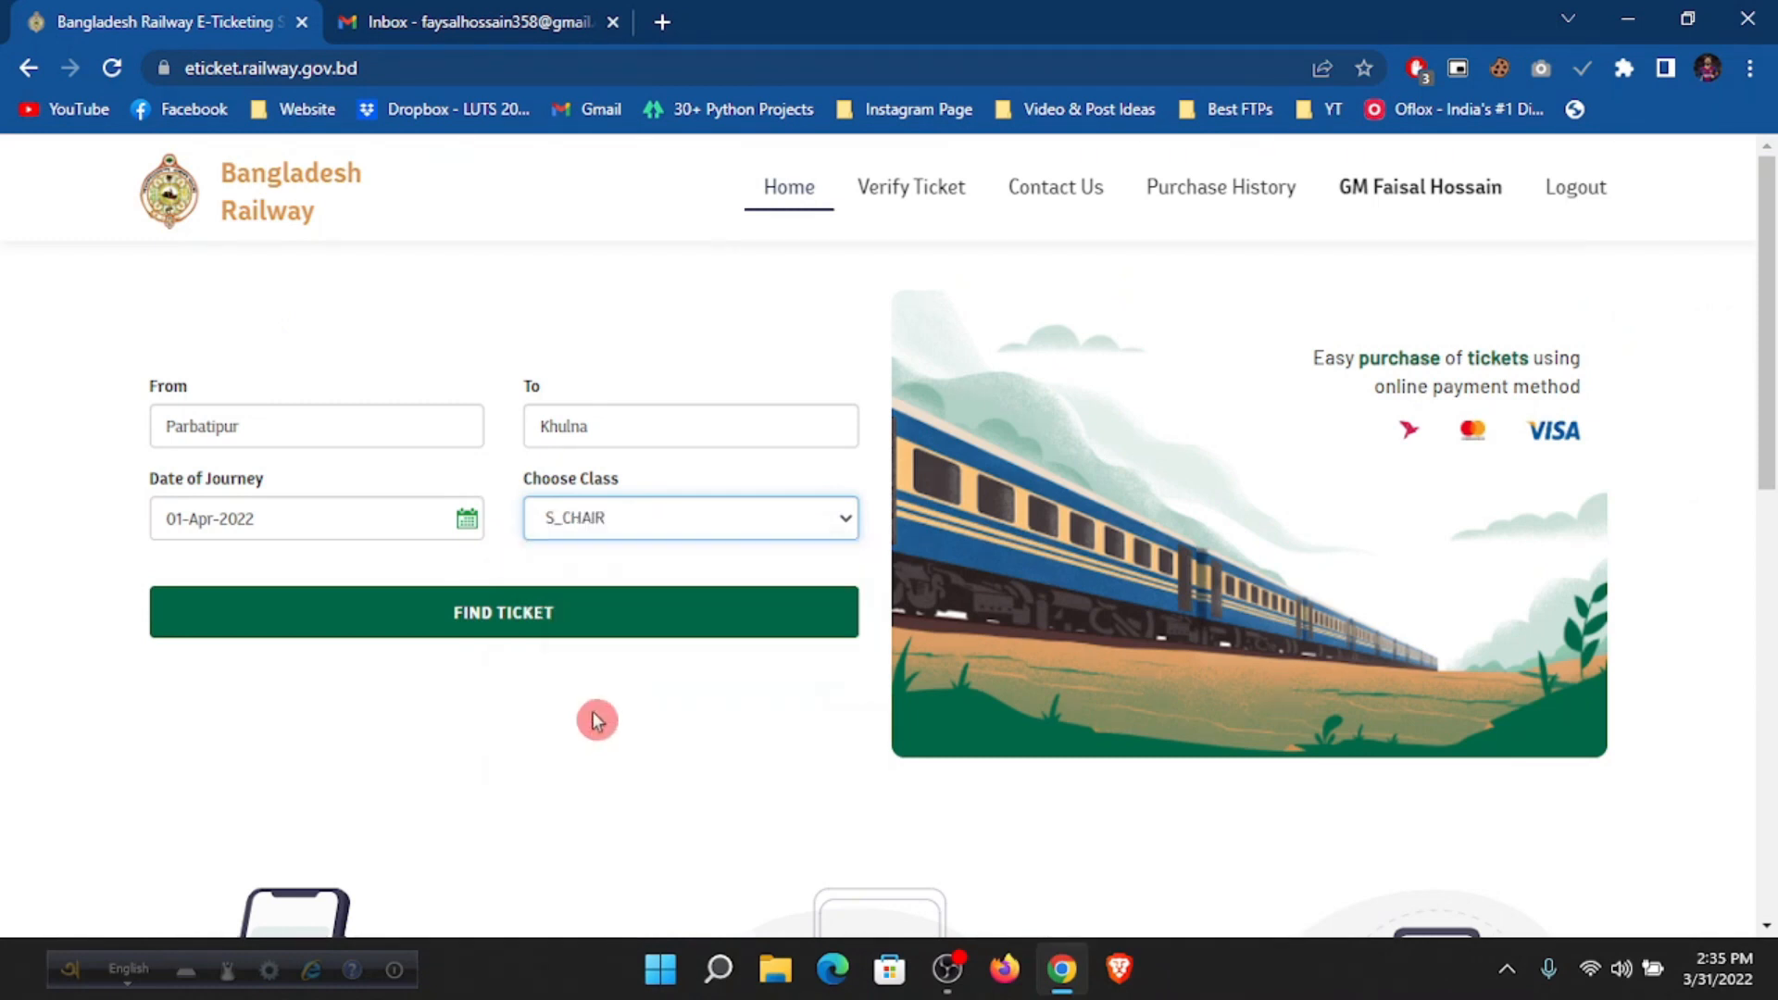
pyautogui.click(521, 621)
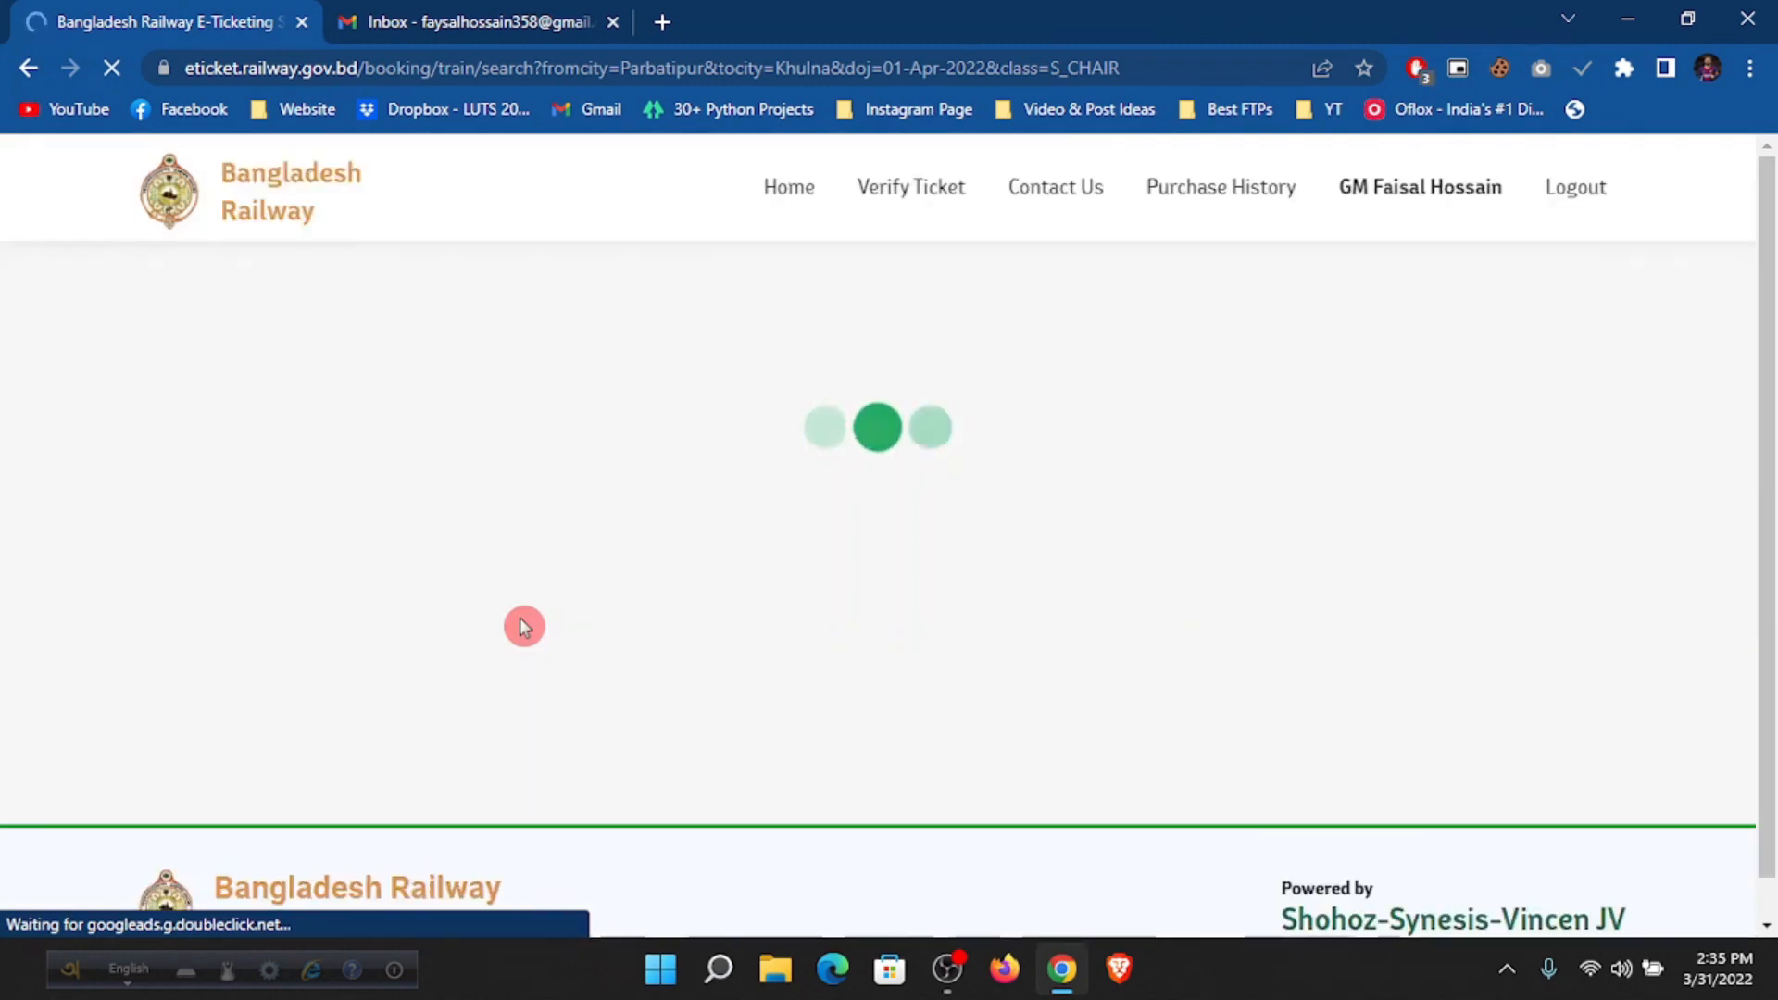
# Step: Review the results and bring up seats for RUPSHA EXPRESS (728) S_CHAIR at ৳405
pyautogui.scroll(-3, 1218, 600)
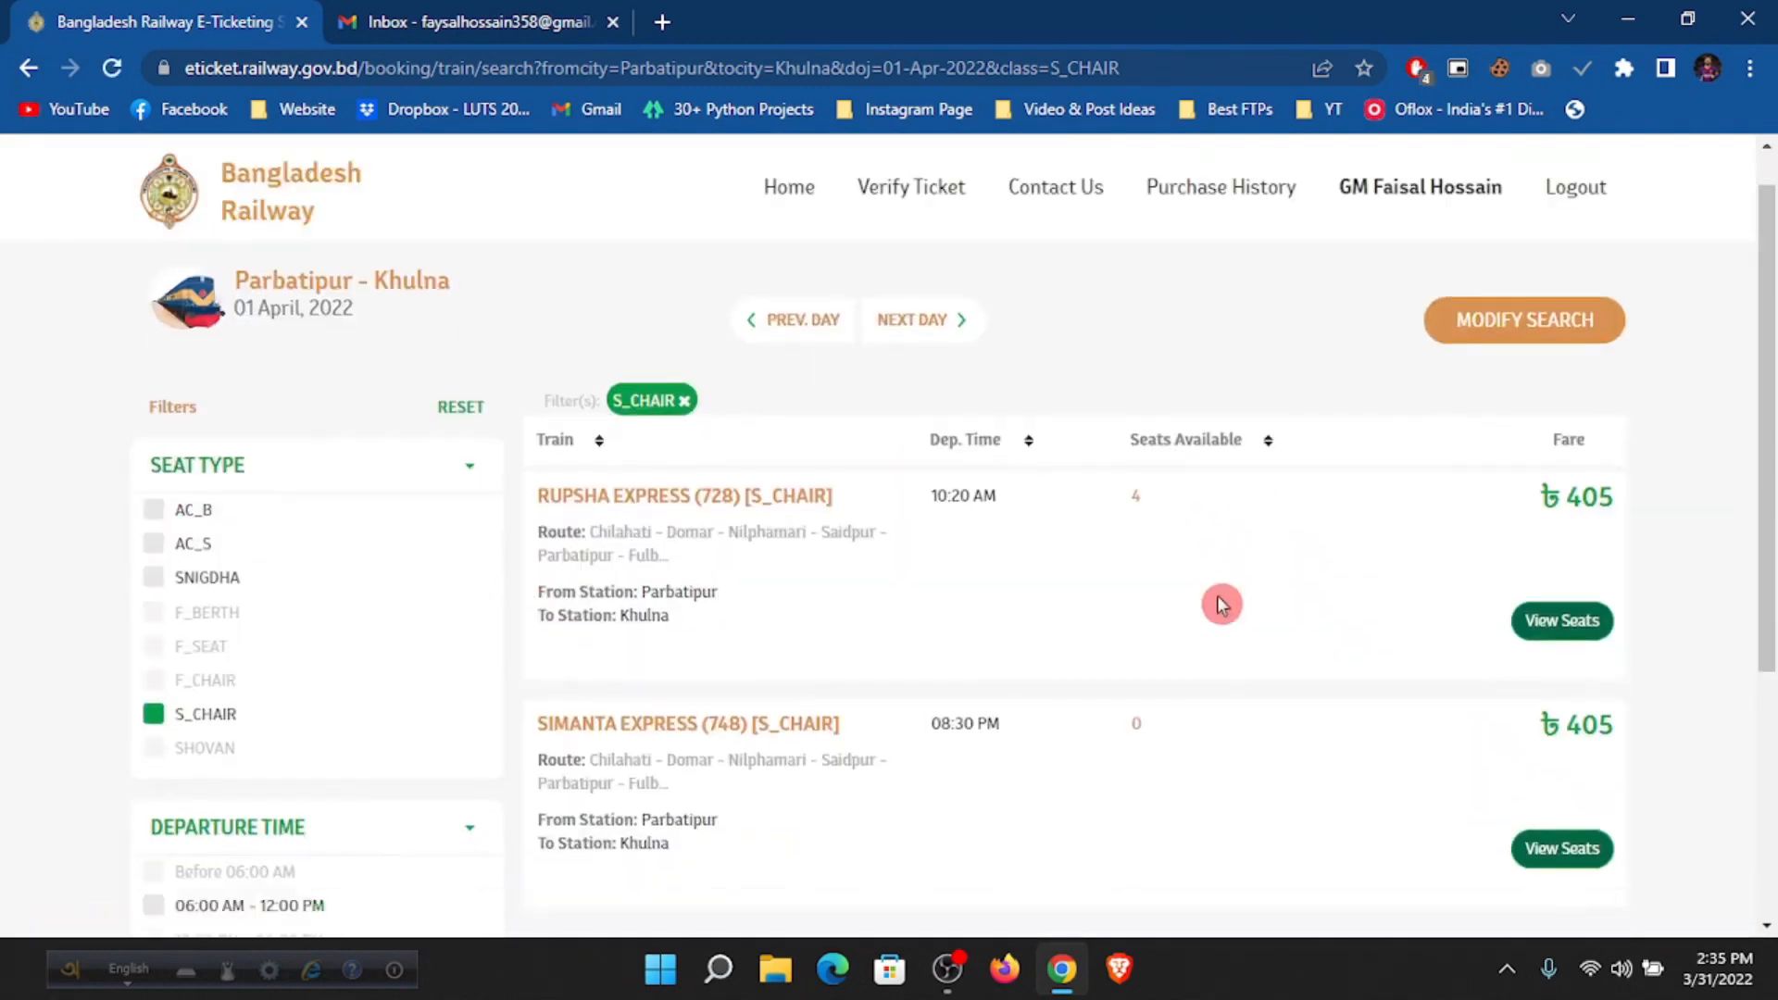
pyautogui.scroll(2, 1219, 602)
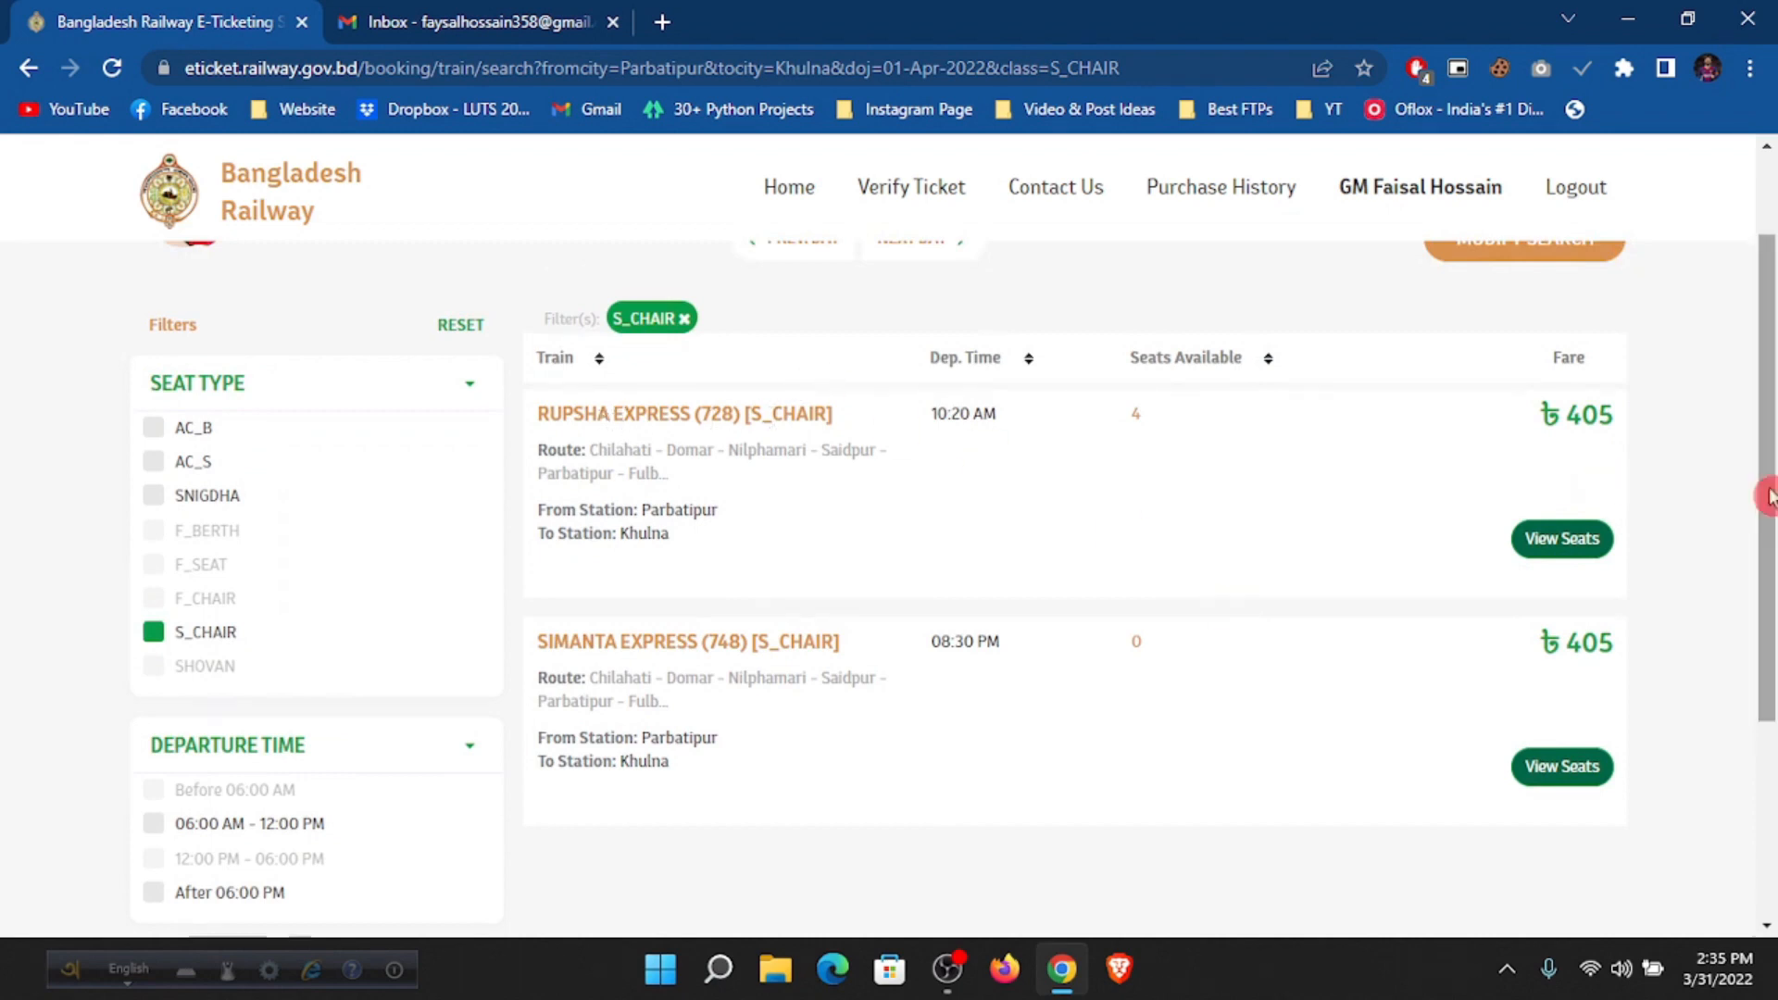
pyautogui.moveTo(1544, 436); pyautogui.dragTo(1678, 440)
pyautogui.click(1685, 442)
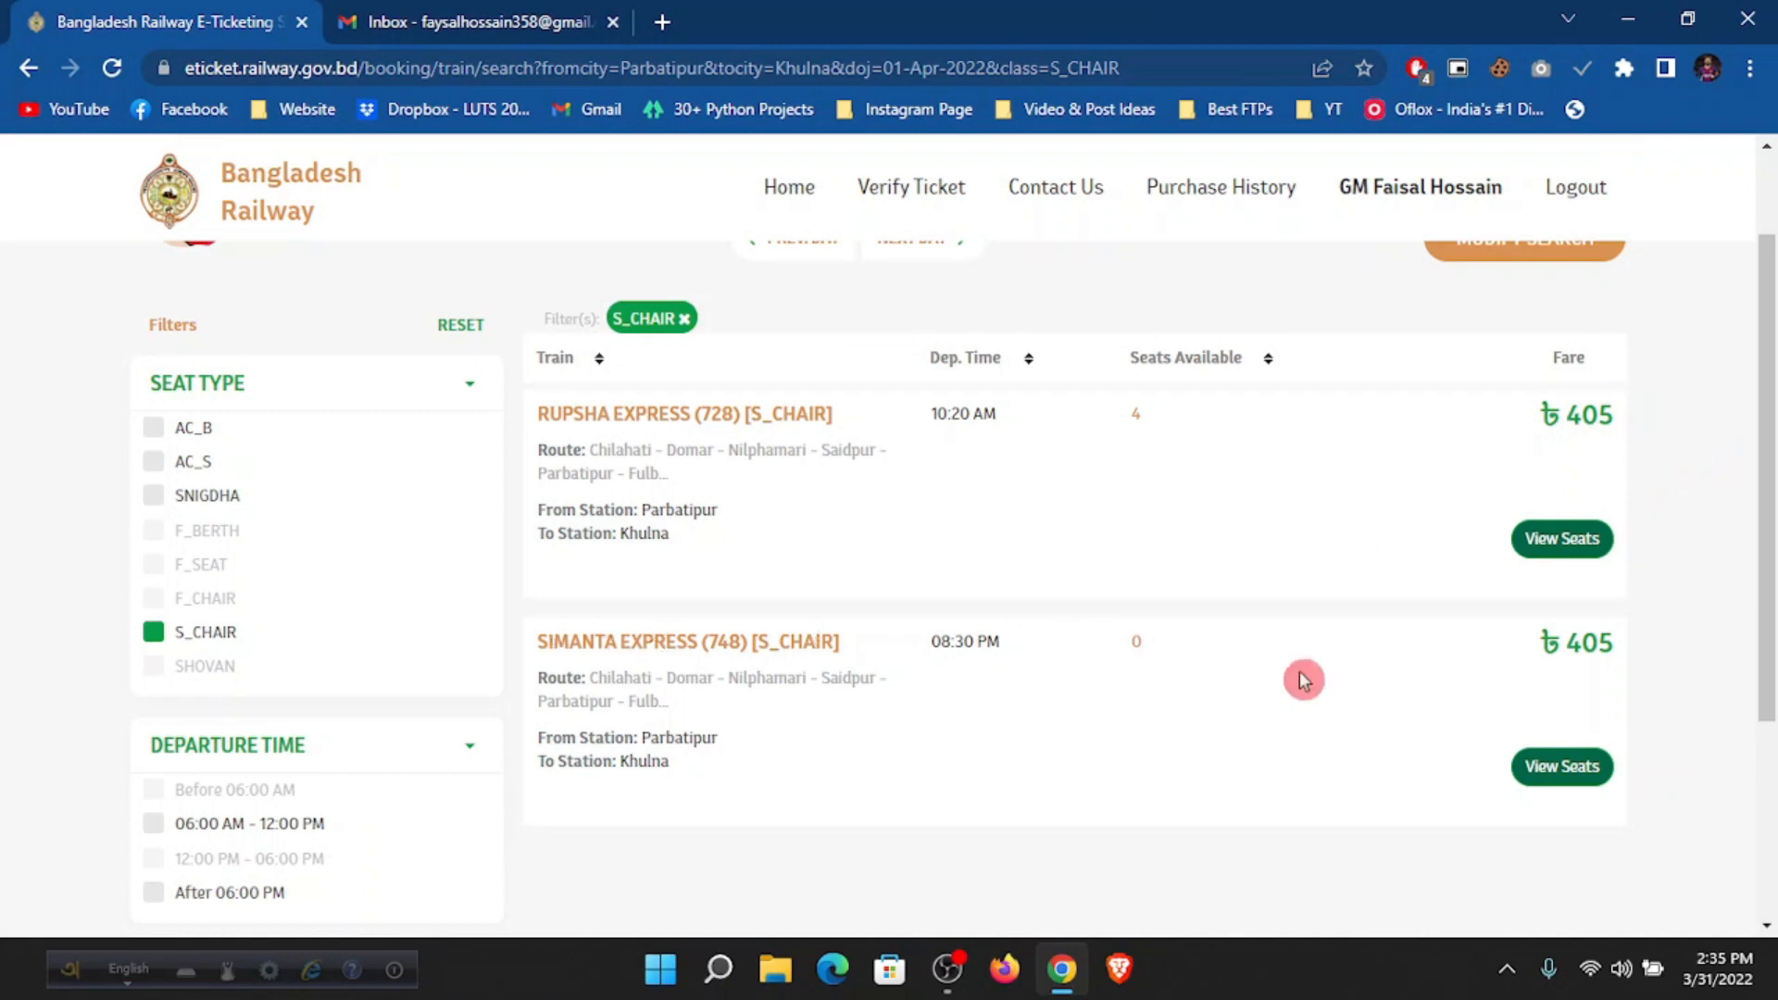
pyautogui.hotkey('ctrl', '1')
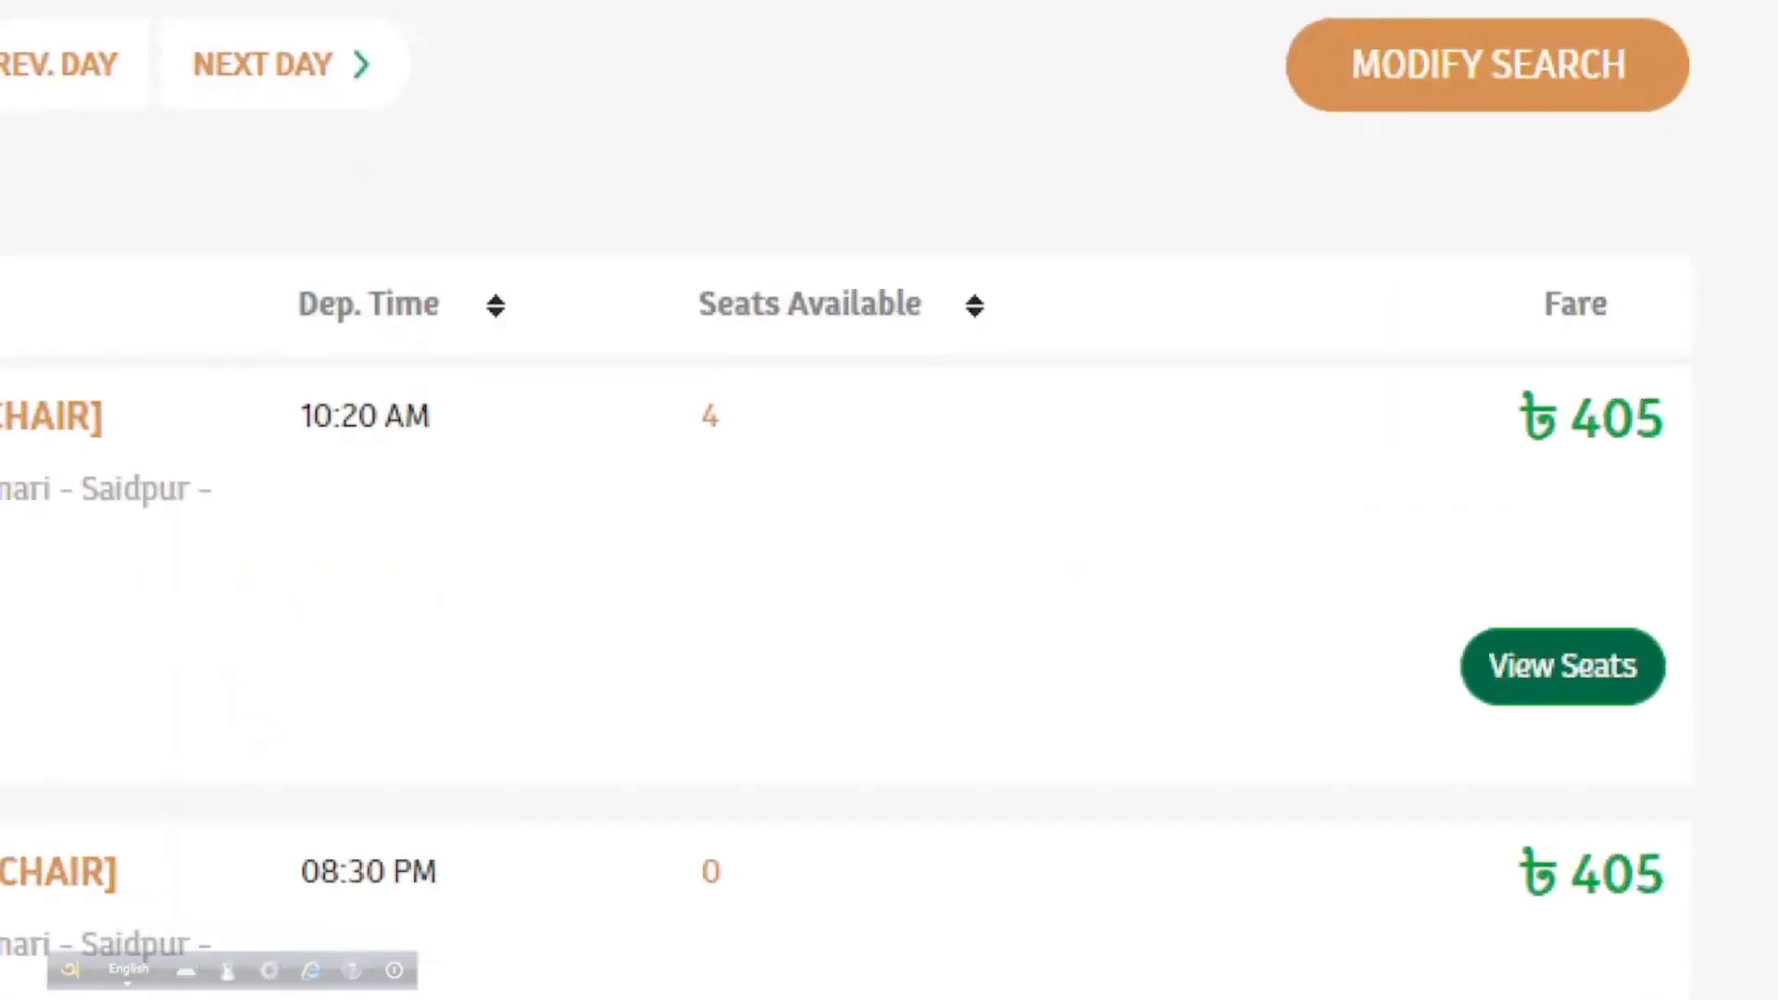
pyautogui.scroll(-5, 995, 546)
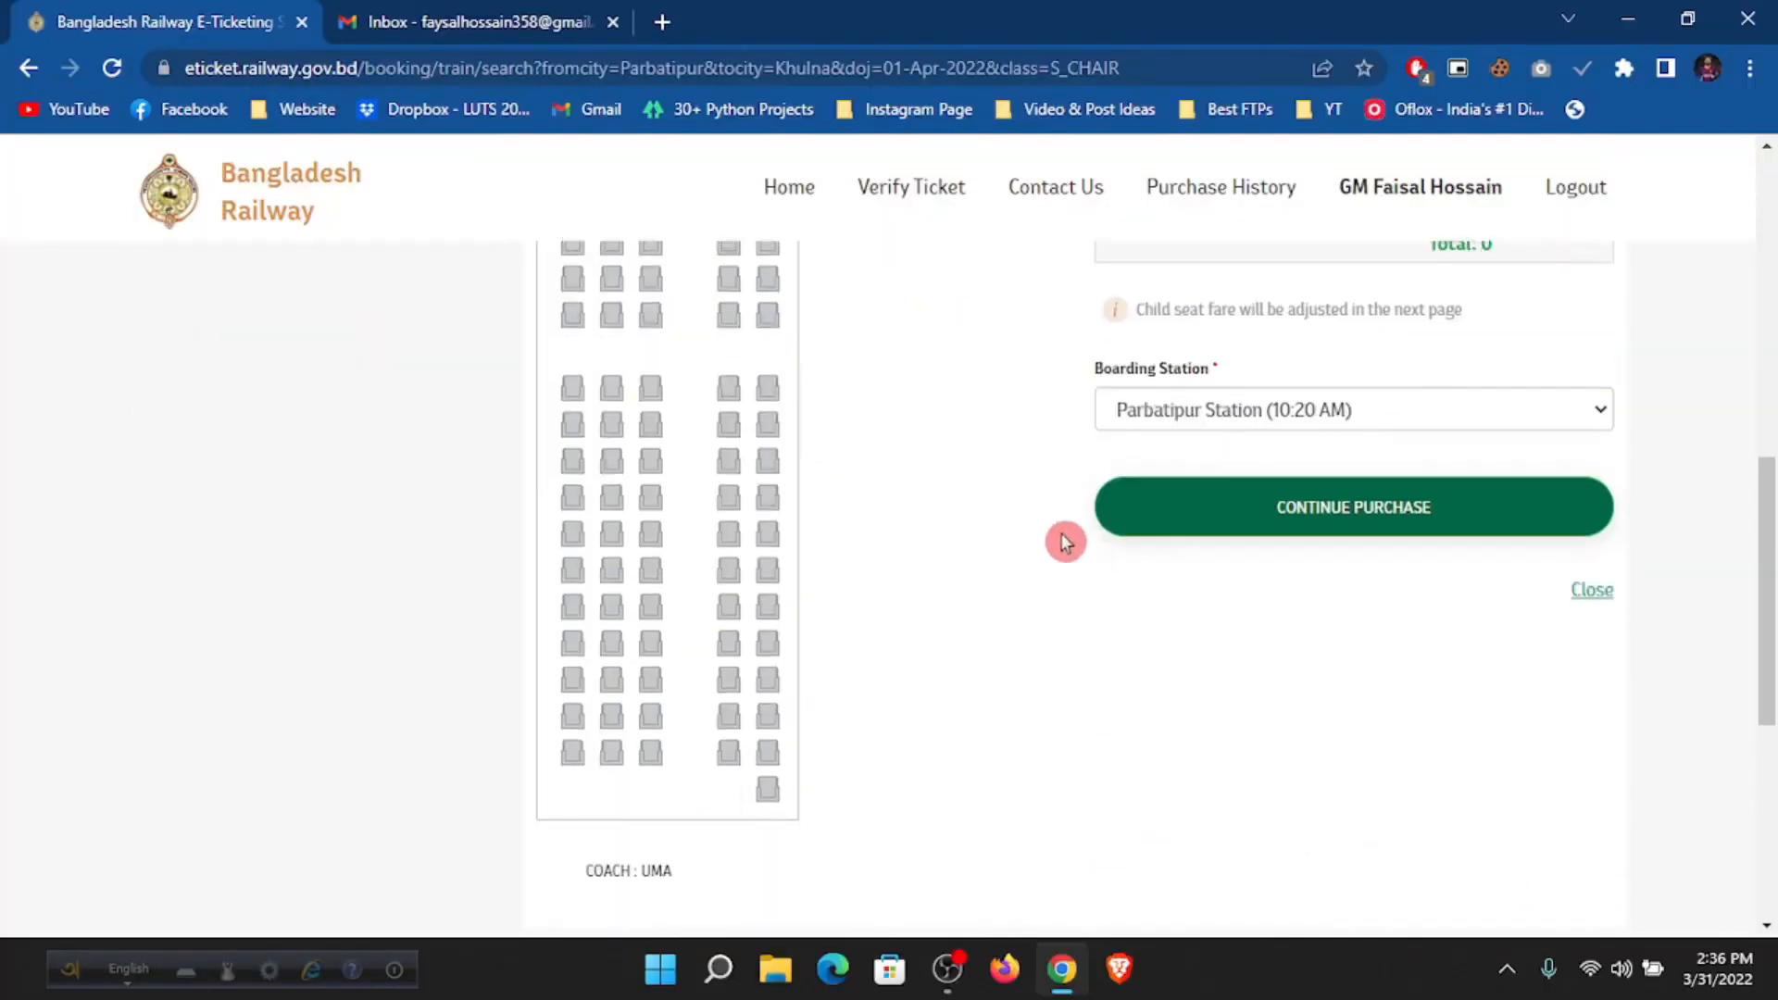
pyautogui.scroll(4, 1060, 553)
pyautogui.scroll(3, 1329, 559)
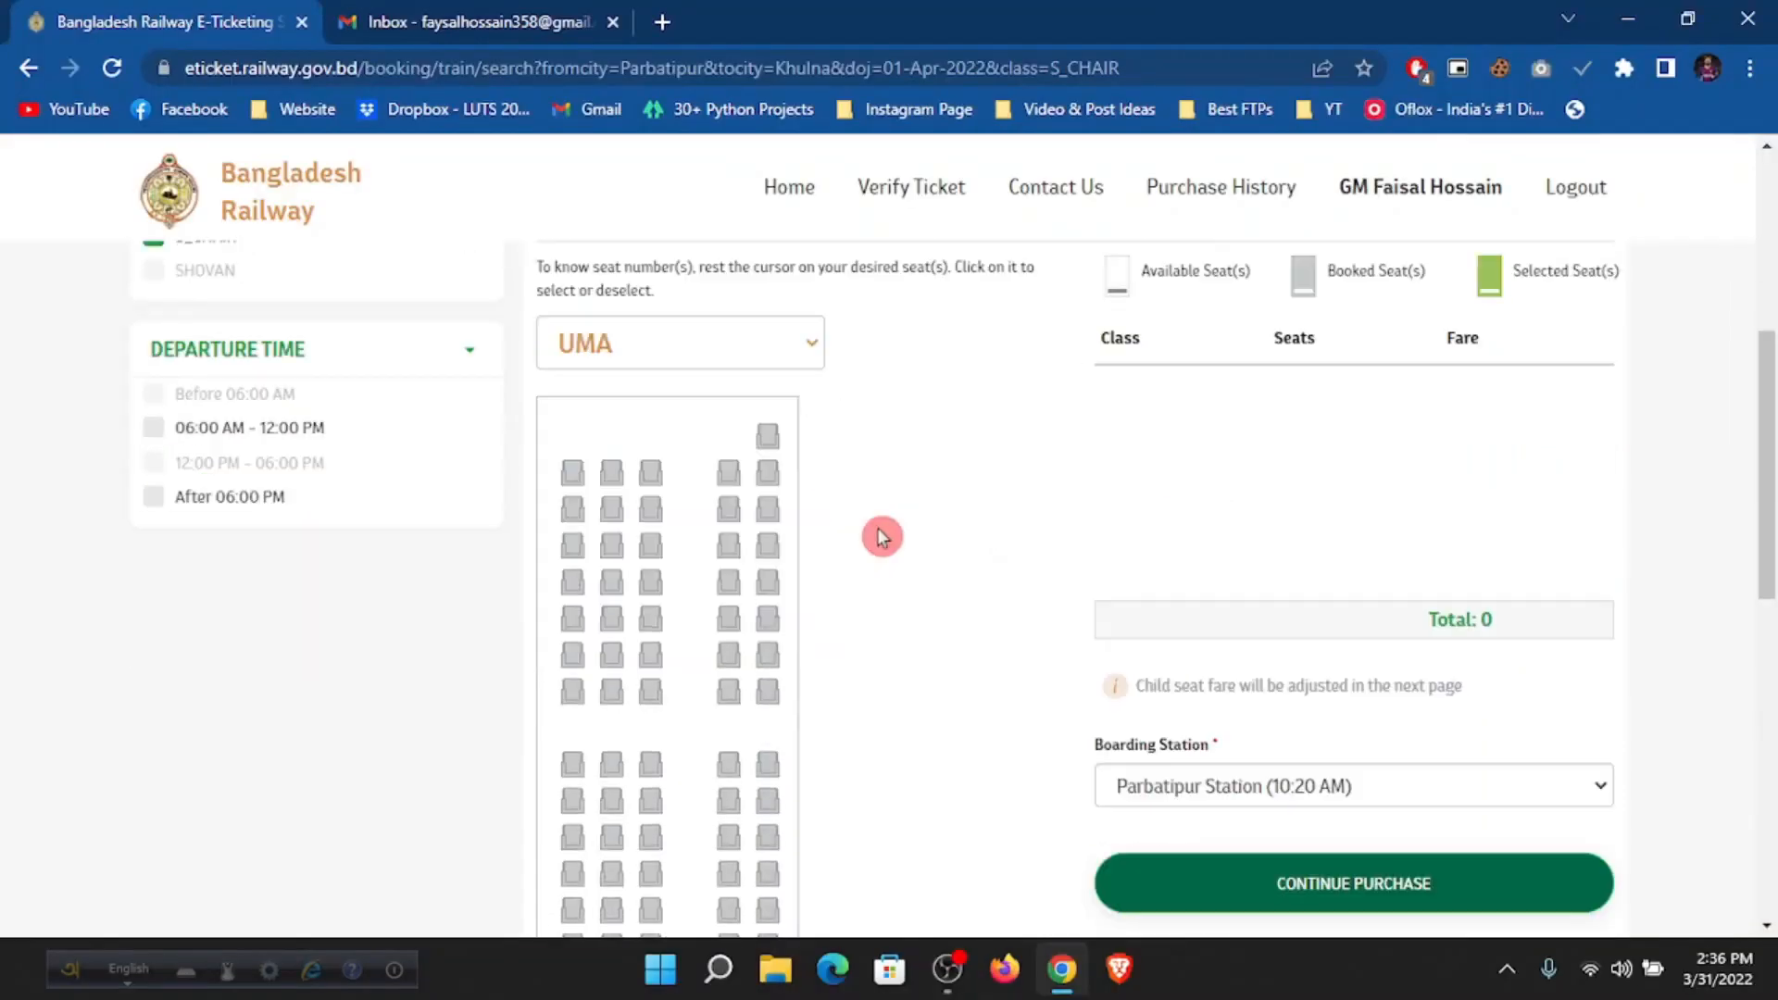
# Step: Switch the coach dropdown to coach JA, passing through SCHA
pyautogui.scroll(-10, 880, 531)
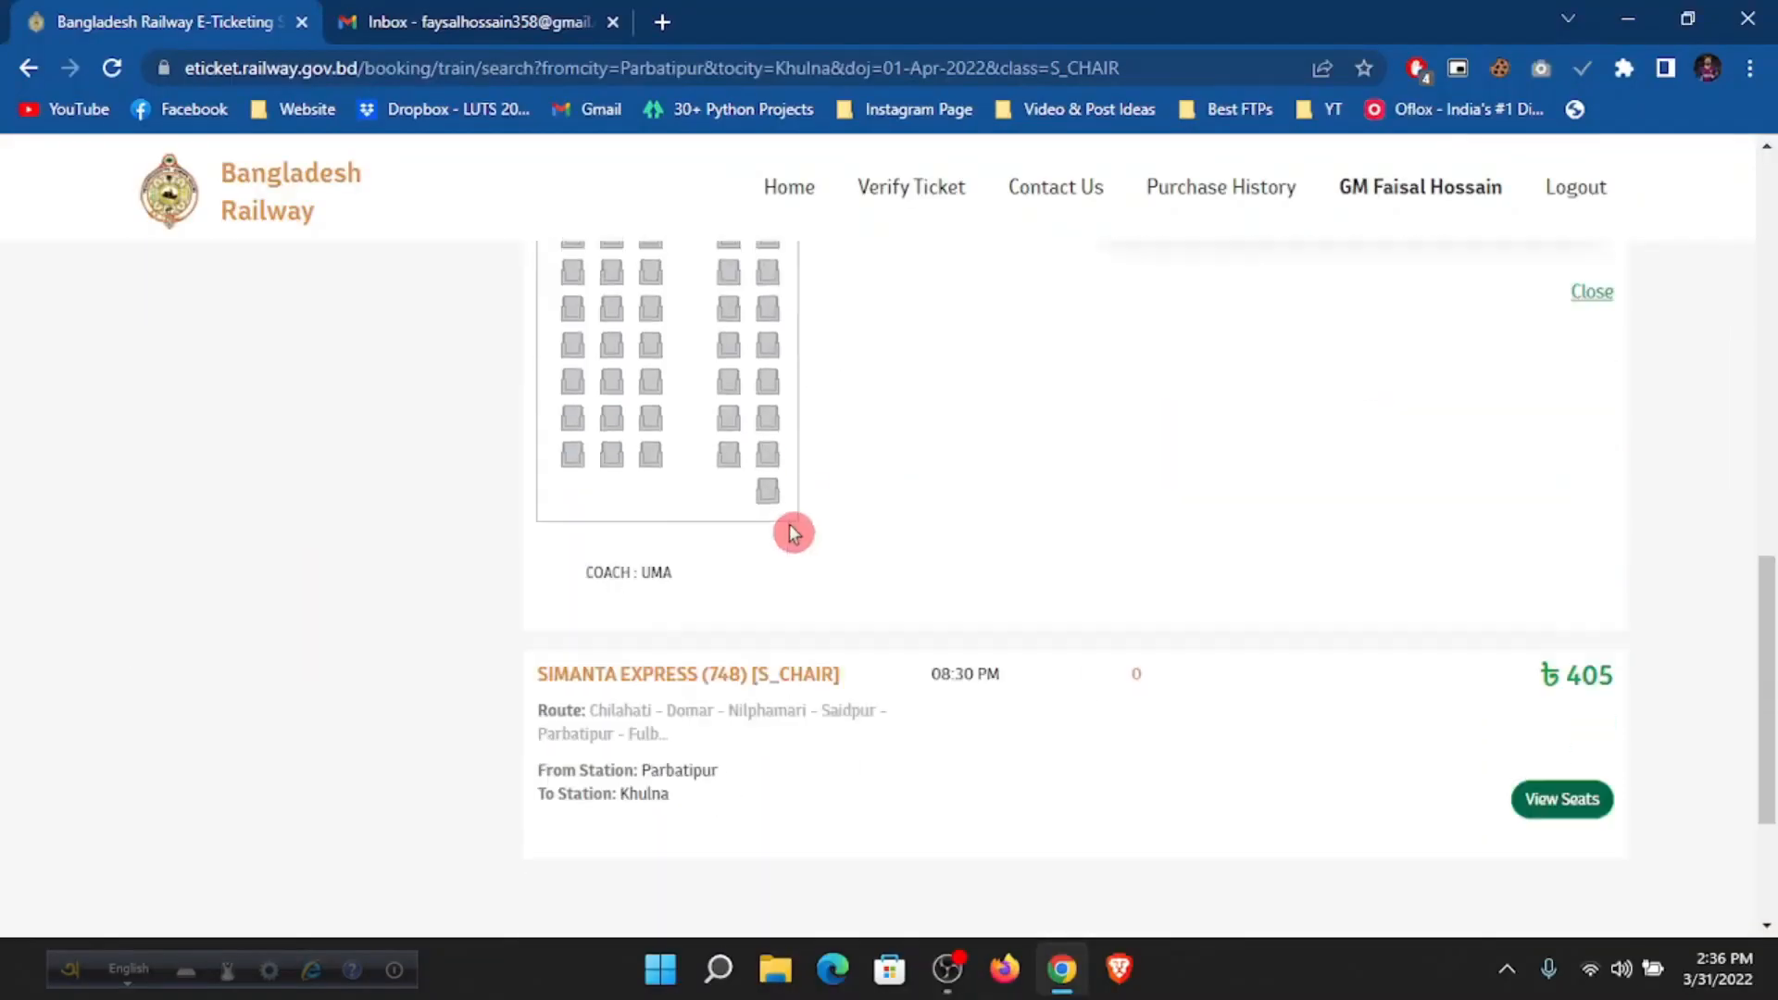
pyautogui.scroll(8, 768, 516)
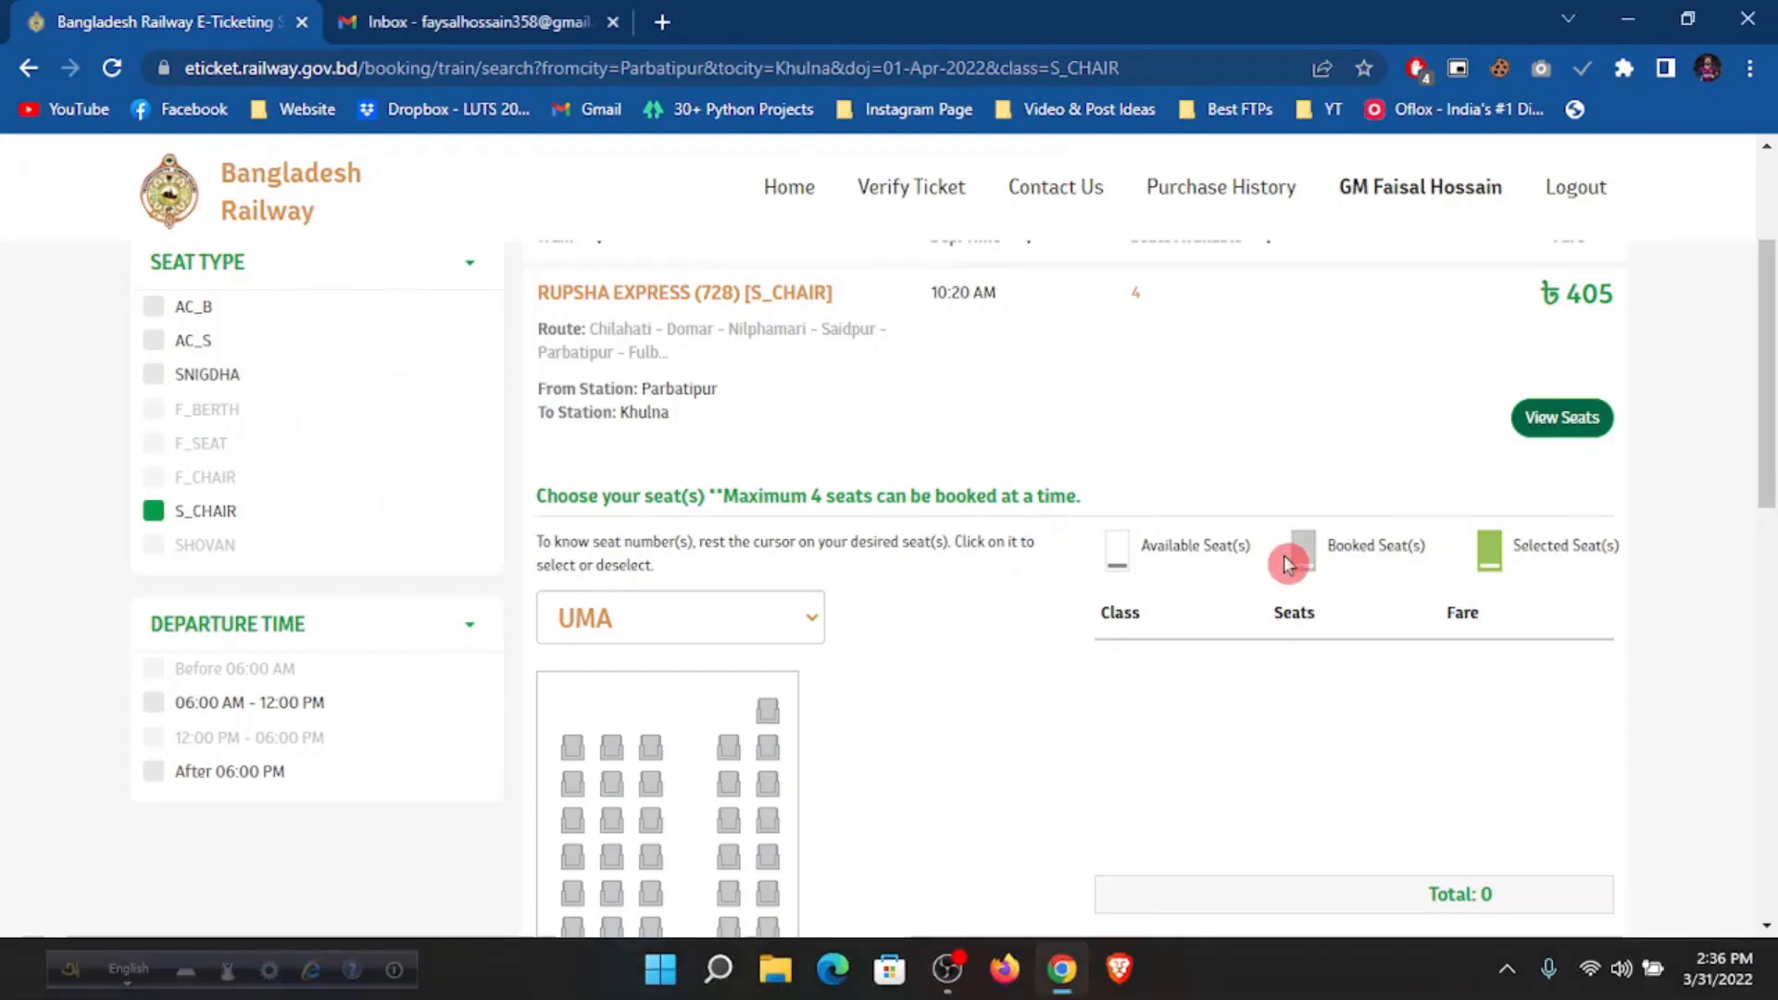
pyautogui.click(722, 621)
pyautogui.scroll(-1, 776, 613)
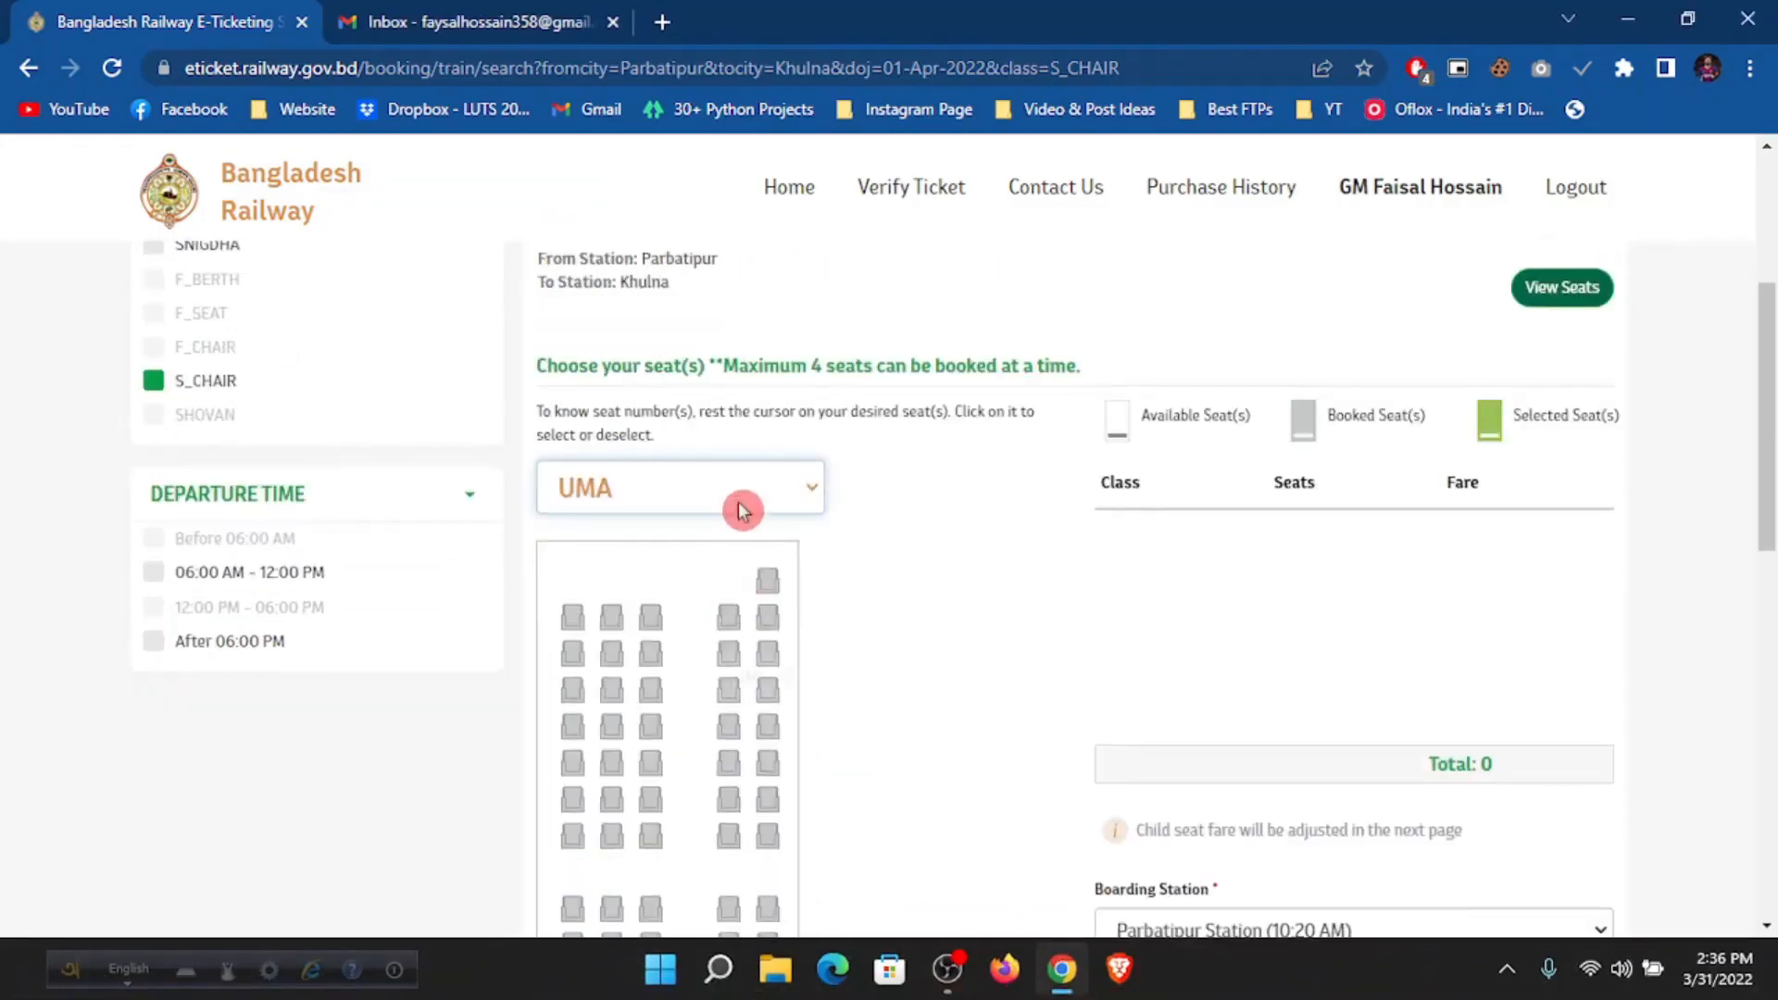
pyautogui.click(722, 497)
pyautogui.click(691, 564)
pyautogui.scroll(-5, 853, 557)
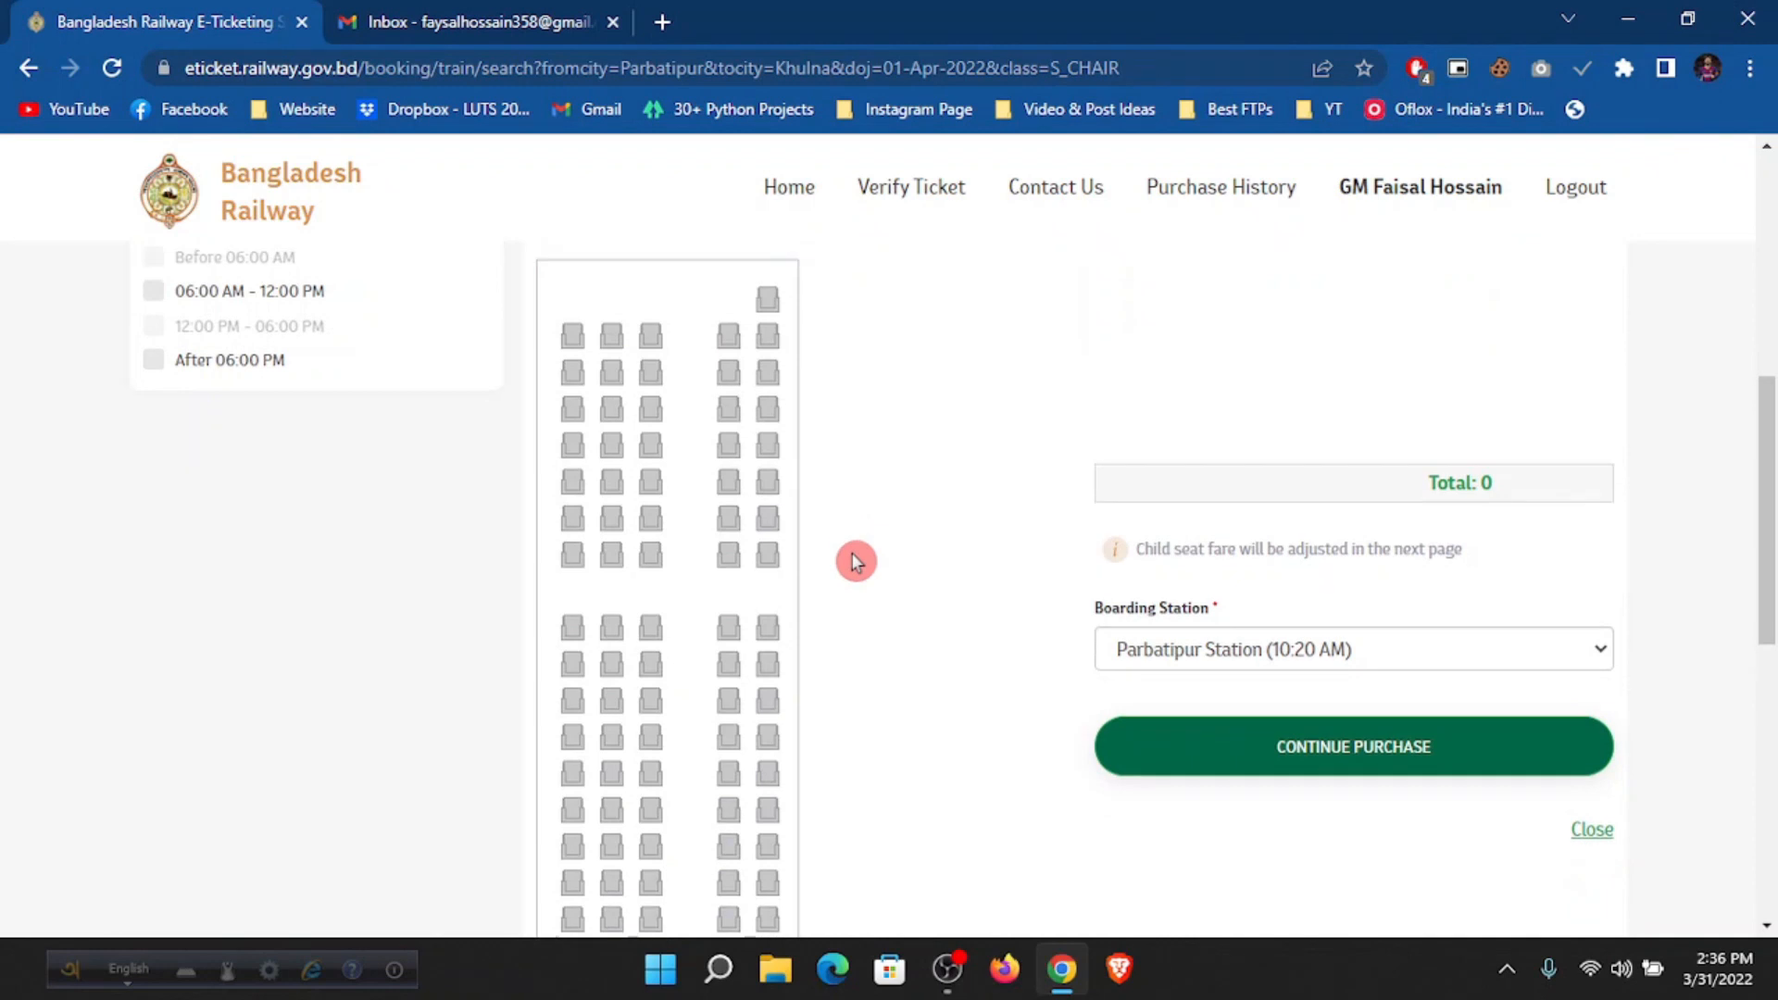
pyautogui.scroll(5, 945, 539)
pyautogui.click(783, 492)
pyautogui.click(682, 603)
# Step: Pick seat JA-3 with Parbatipur Station boarding and continue to purchase
pyautogui.scroll(-2, 810, 587)
pyautogui.scroll(-2, 932, 575)
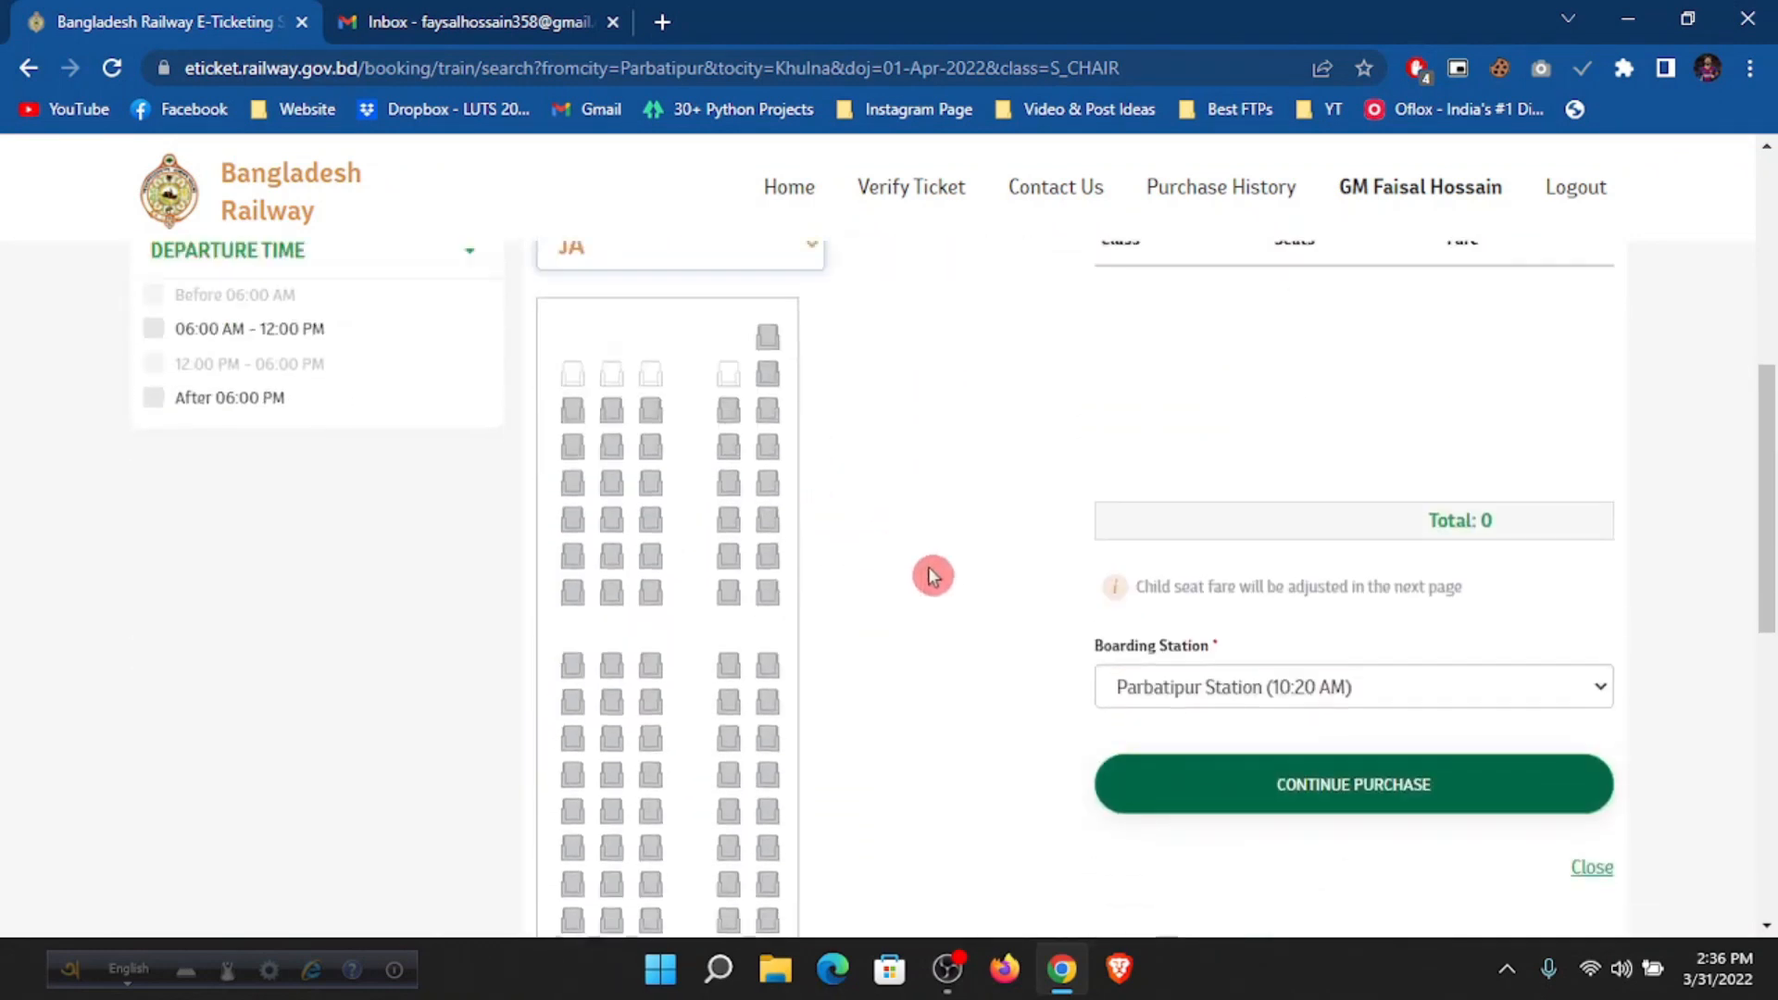
pyautogui.scroll(3, 933, 575)
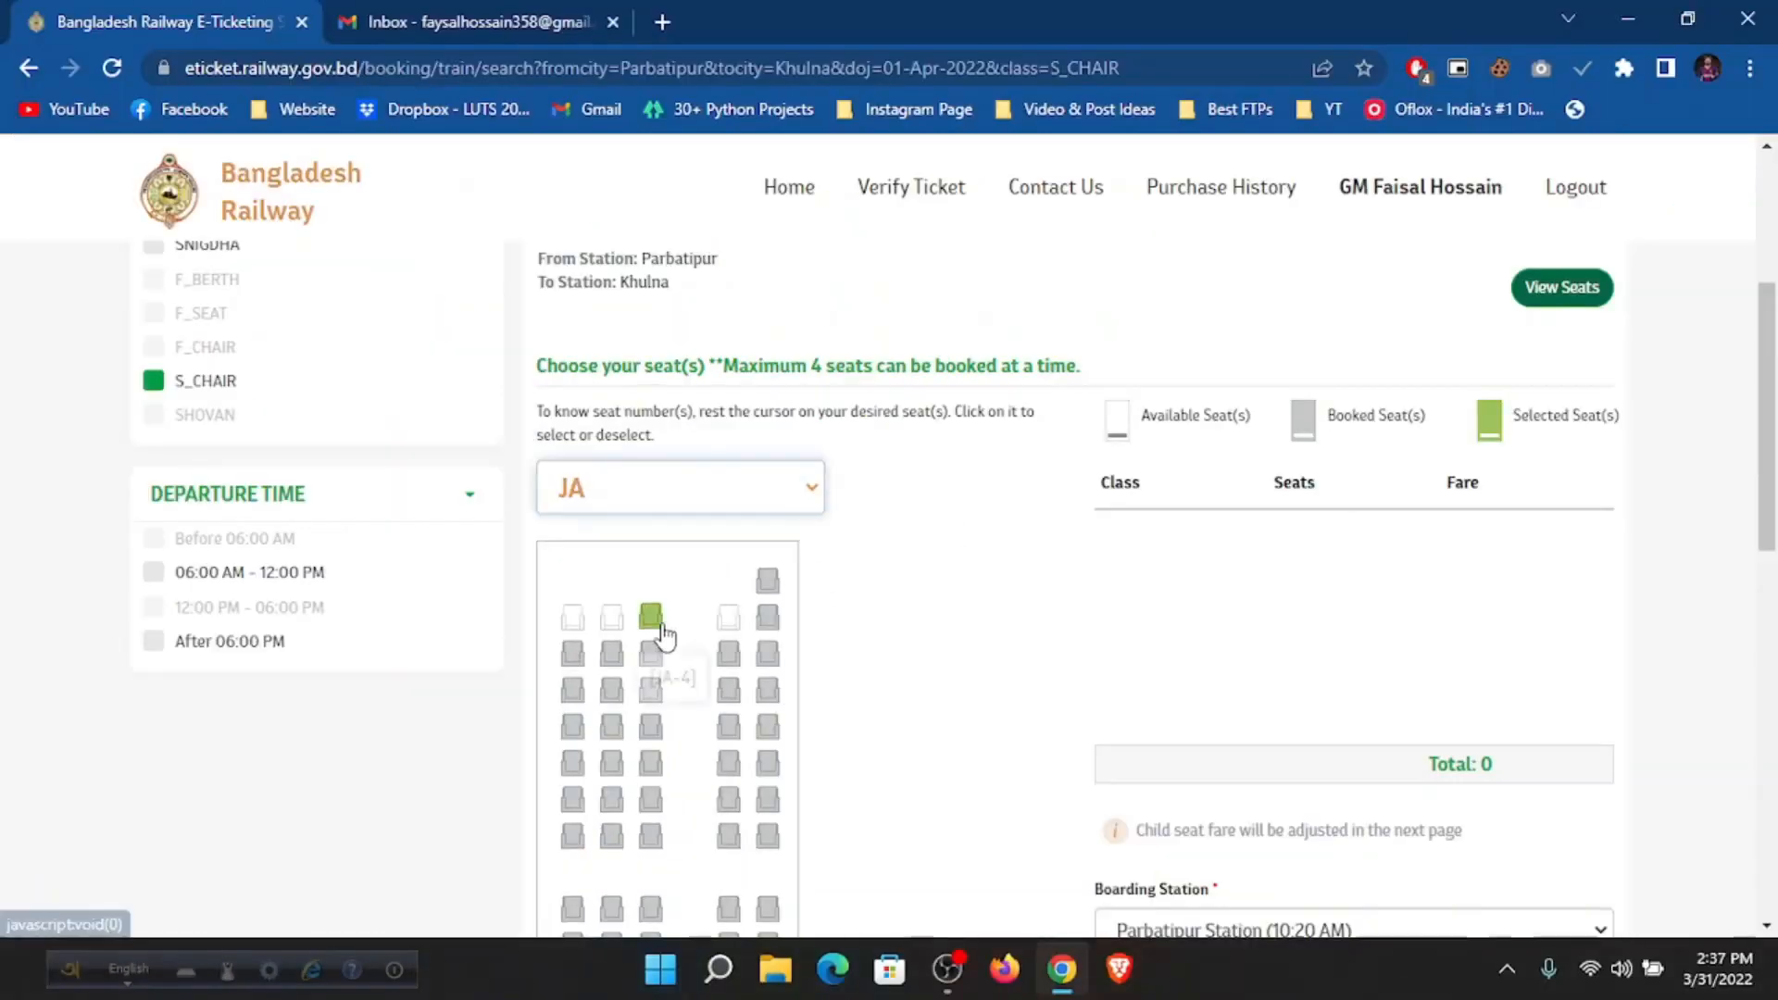
pyautogui.click(611, 620)
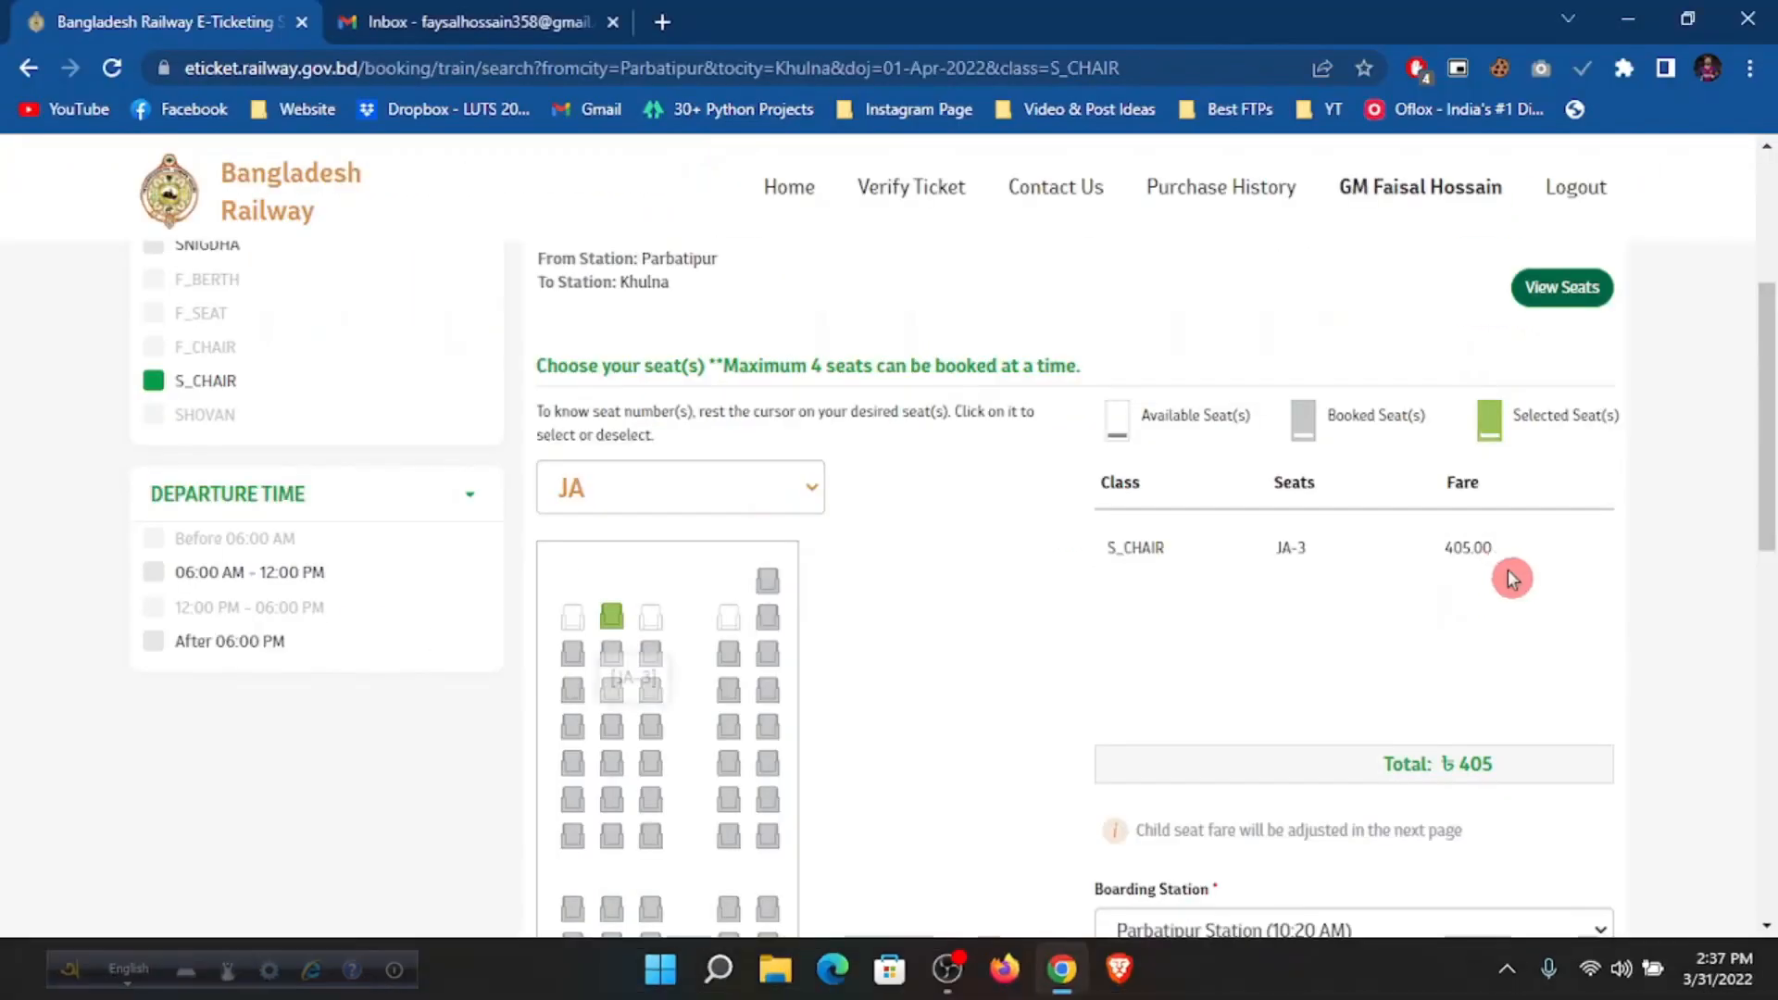
pyautogui.scroll(-4, 1514, 648)
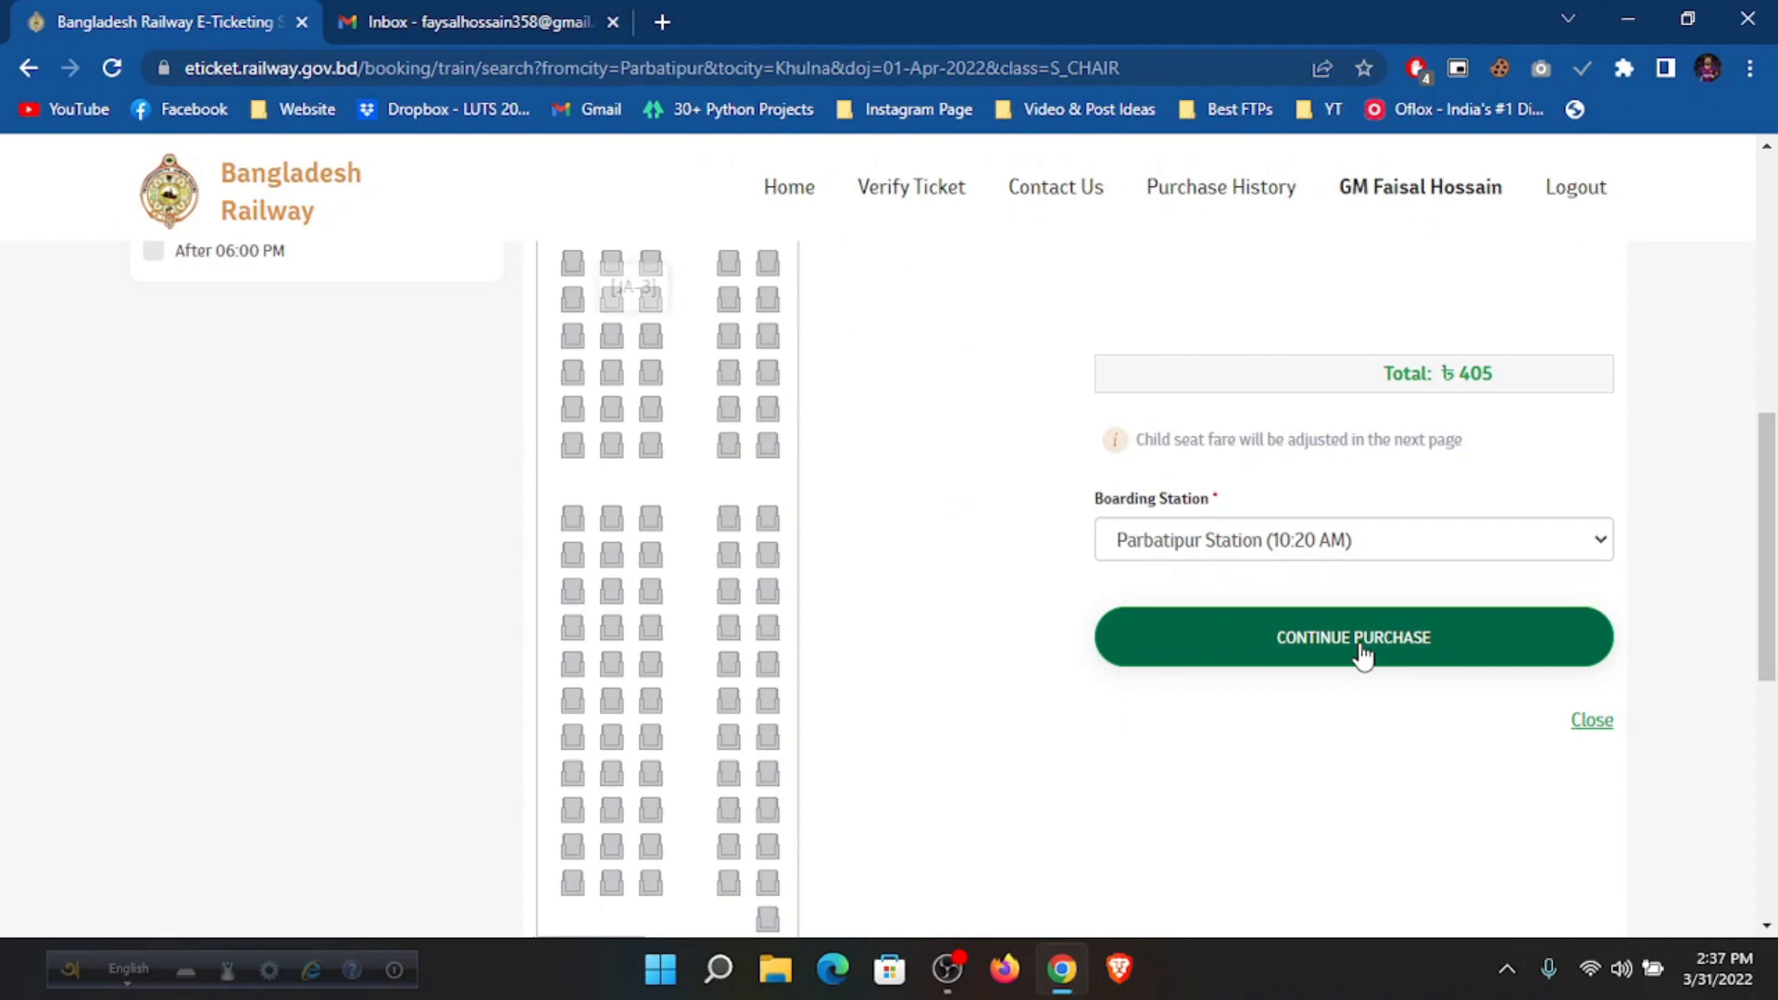
pyautogui.click(1362, 652)
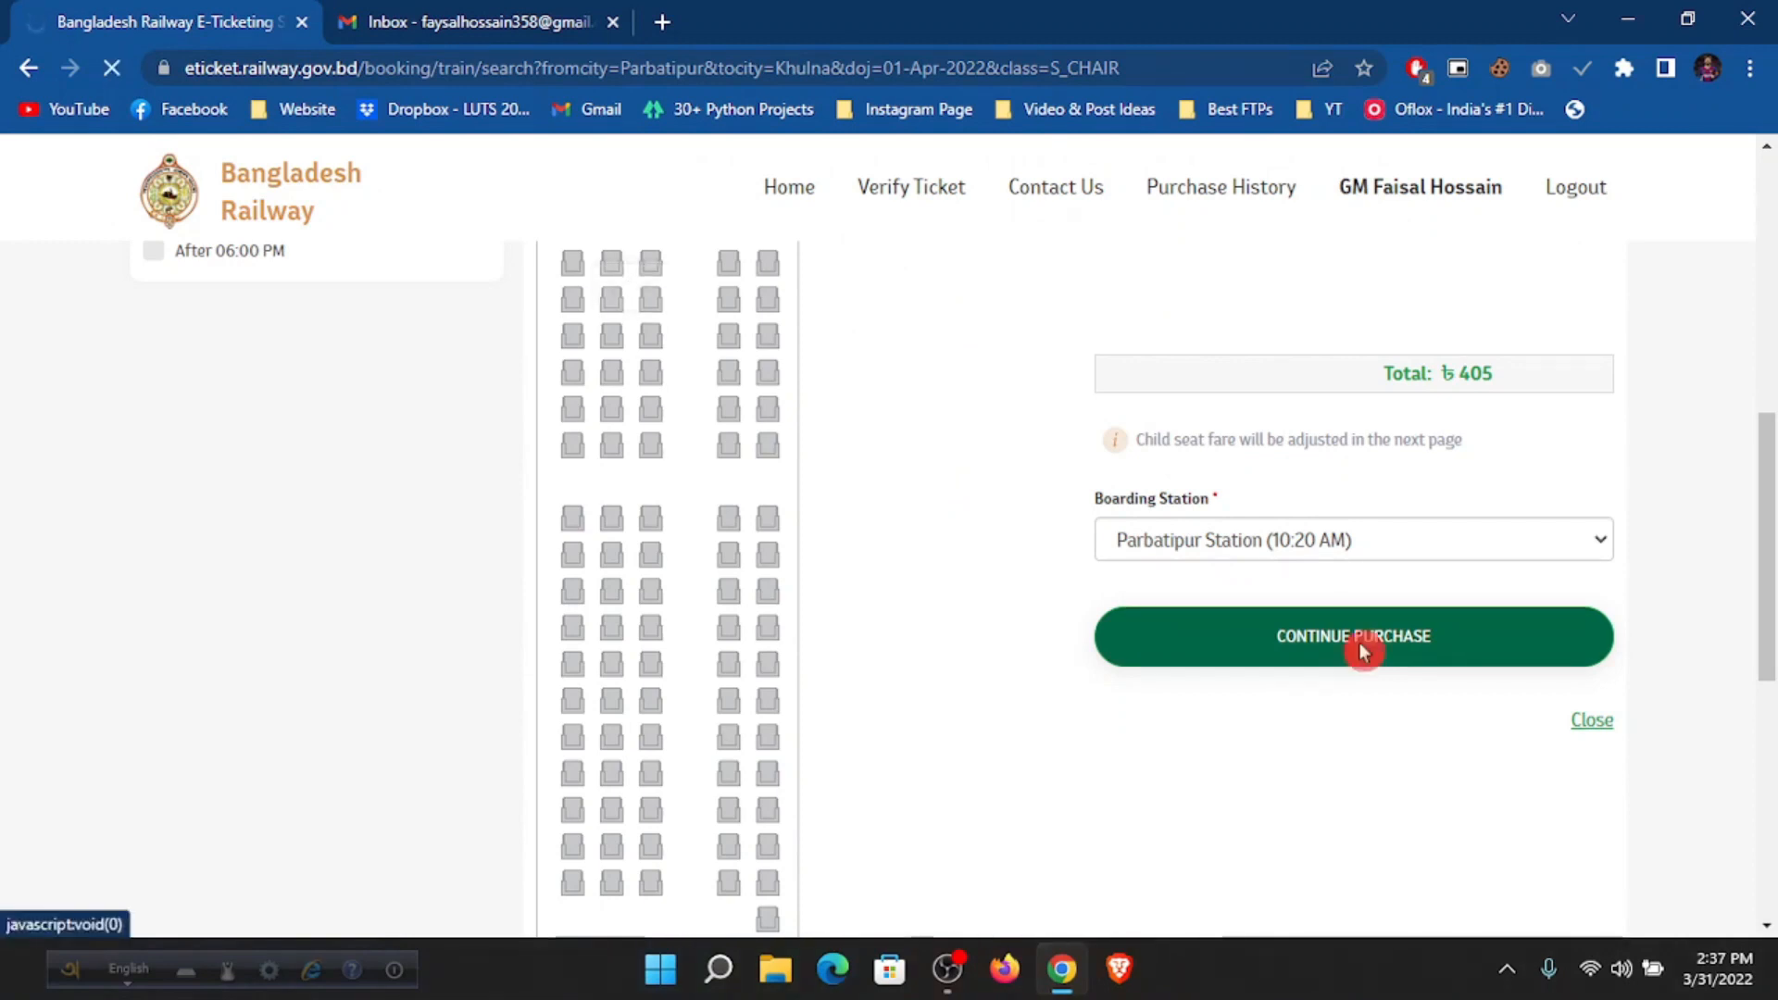
# Step: Scroll to Payment Details and select bKash under Mobile Banking for the ৳425 total
pyautogui.click(543, 609)
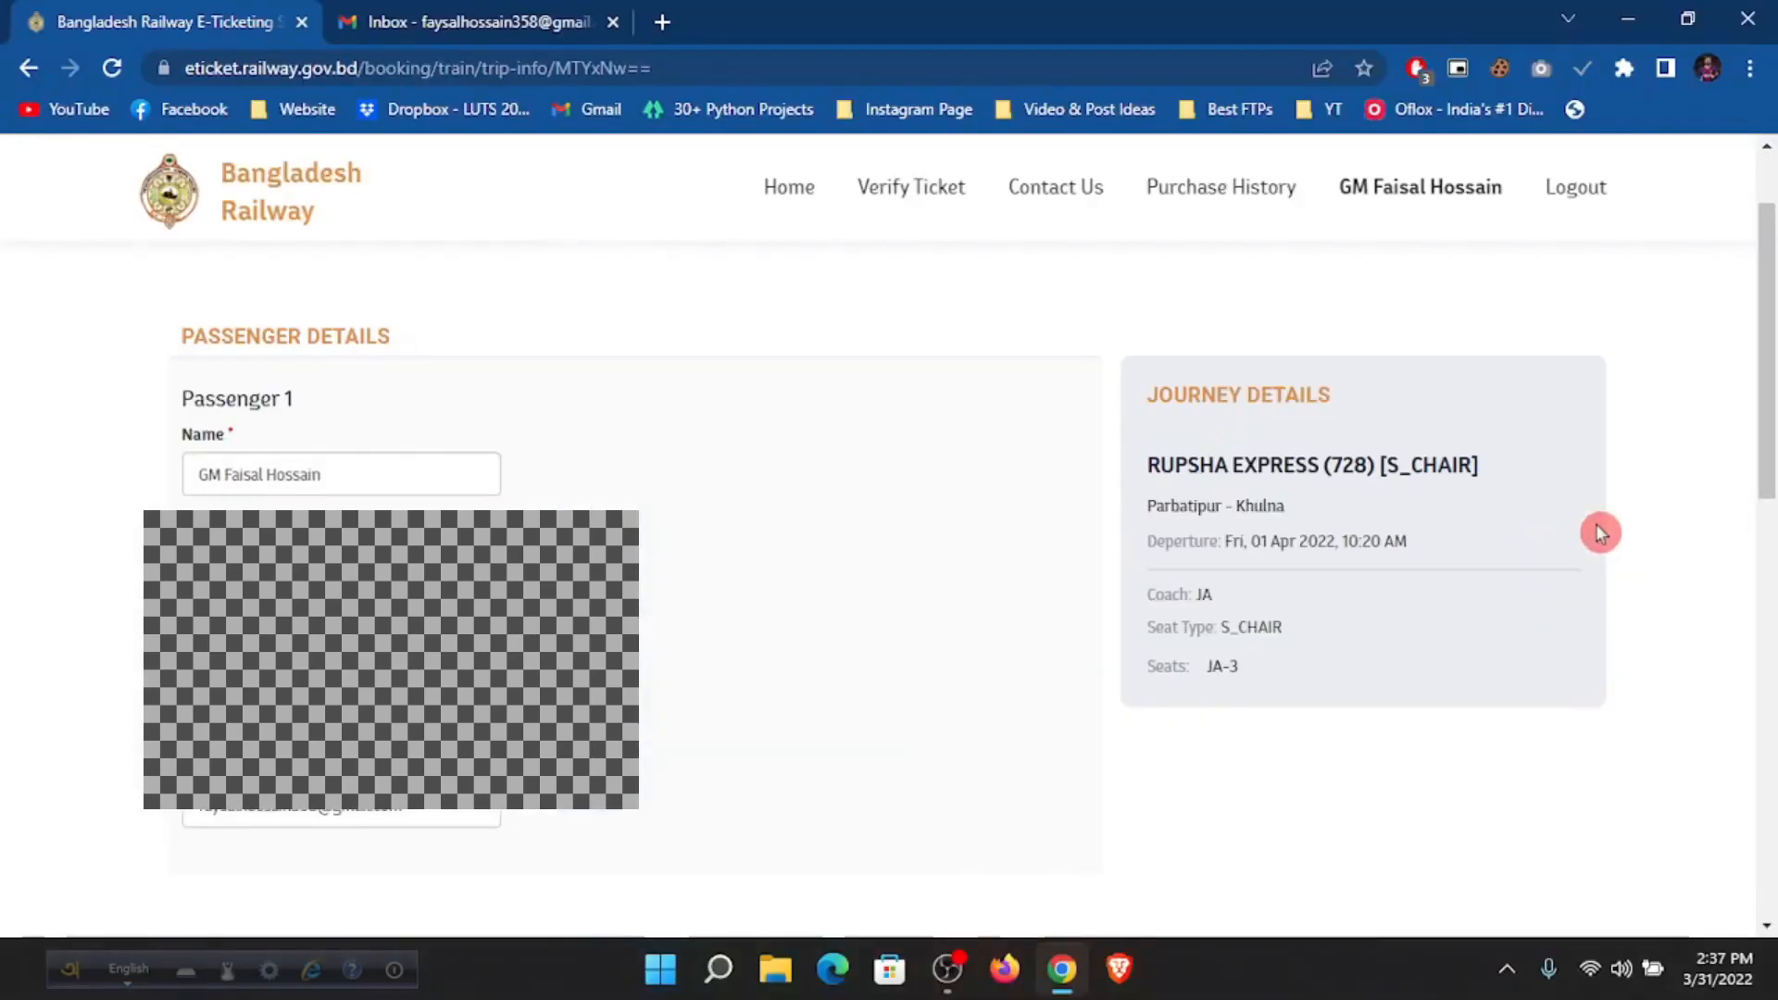
pyautogui.scroll(-10, 266, 378)
pyautogui.scroll(-4, 845, 428)
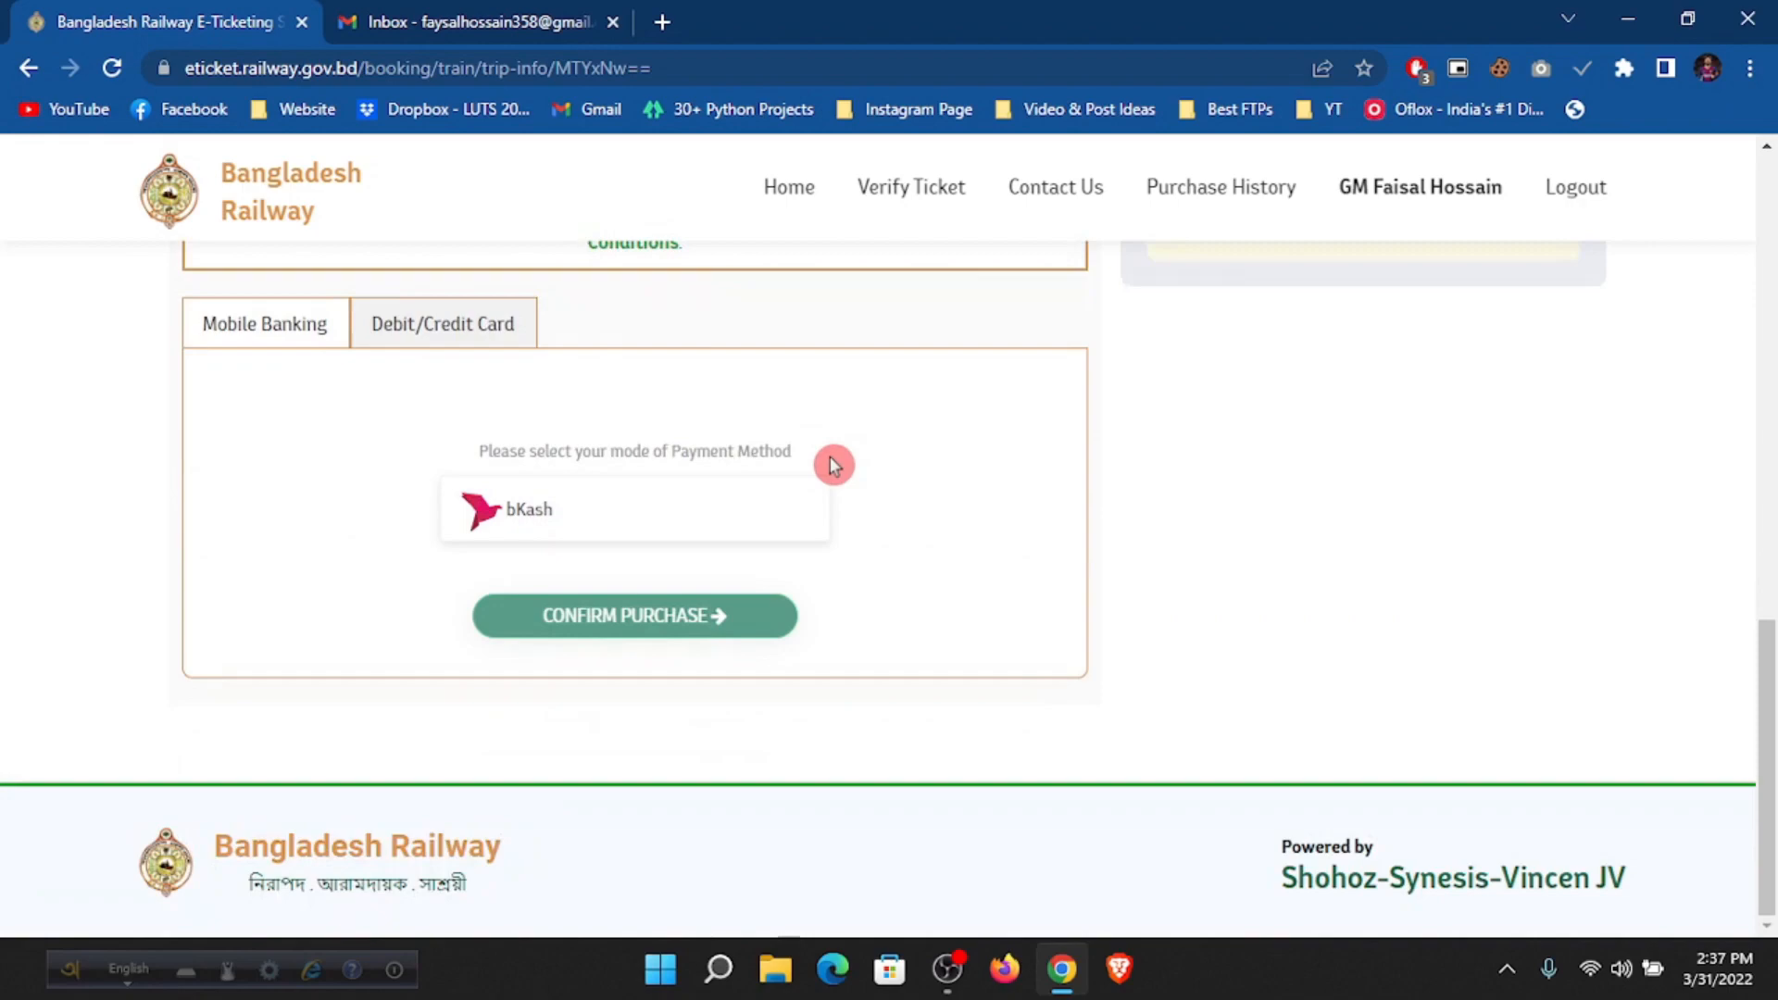
pyautogui.scroll(3, 801, 532)
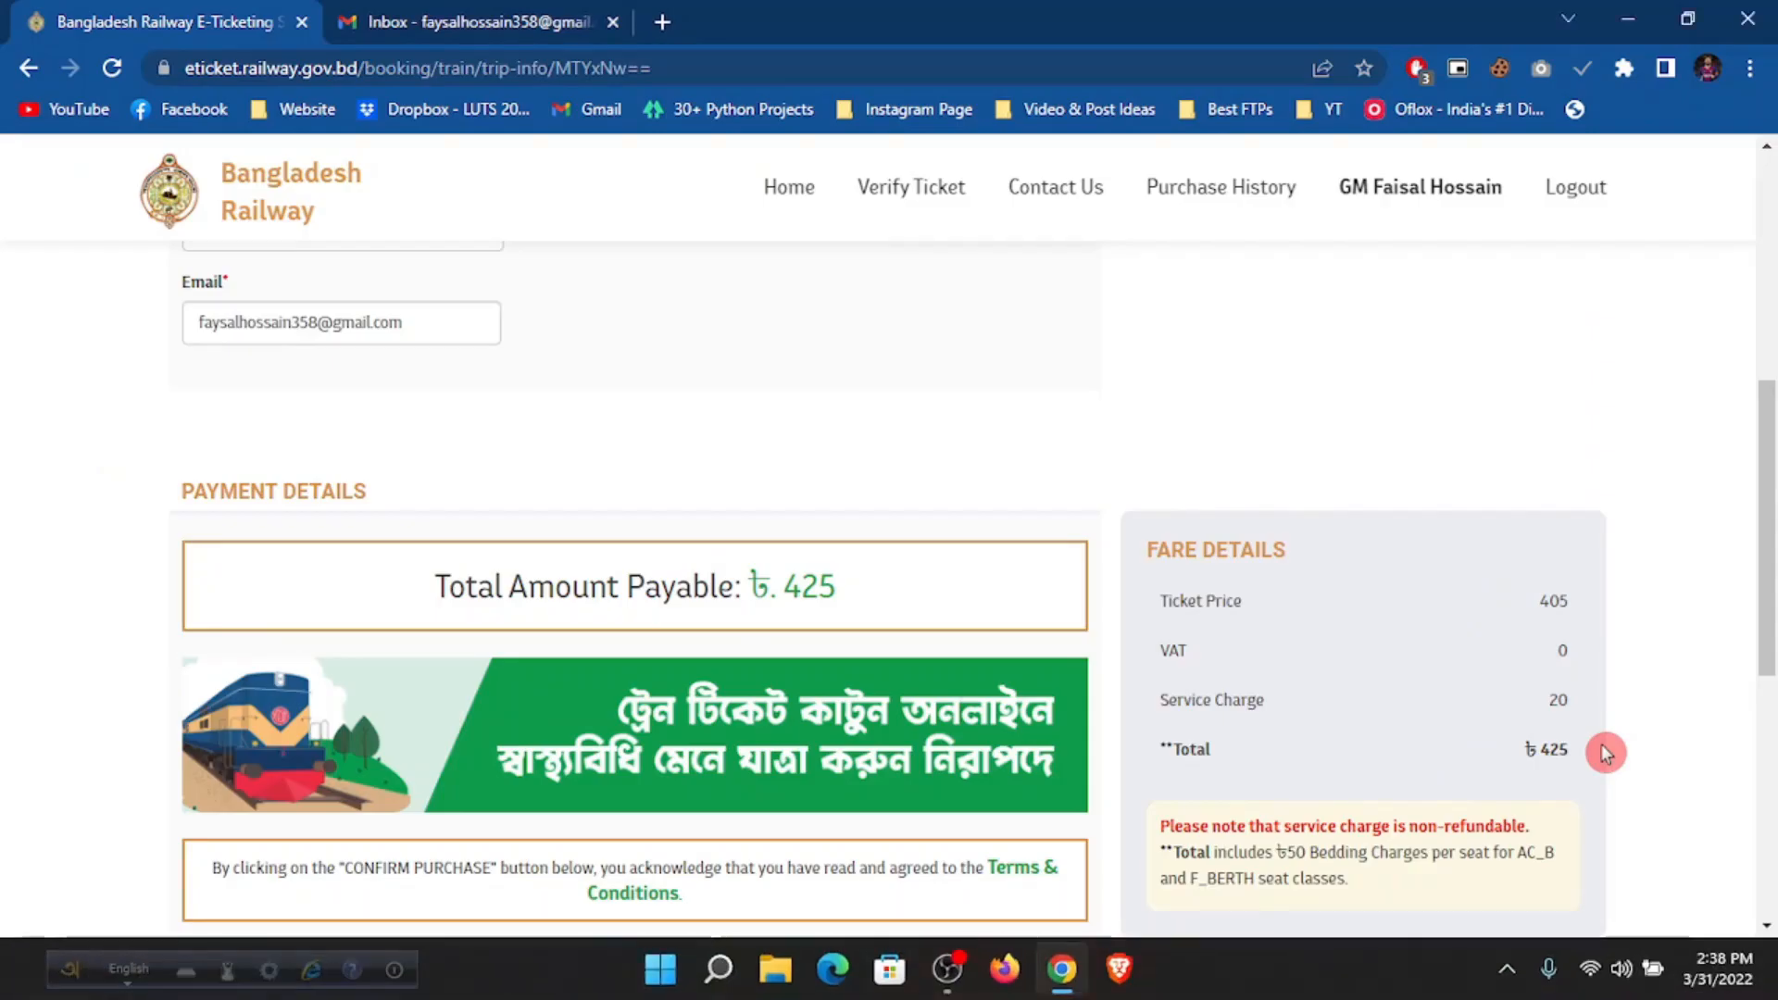
pyautogui.scroll(-5, 1163, 663)
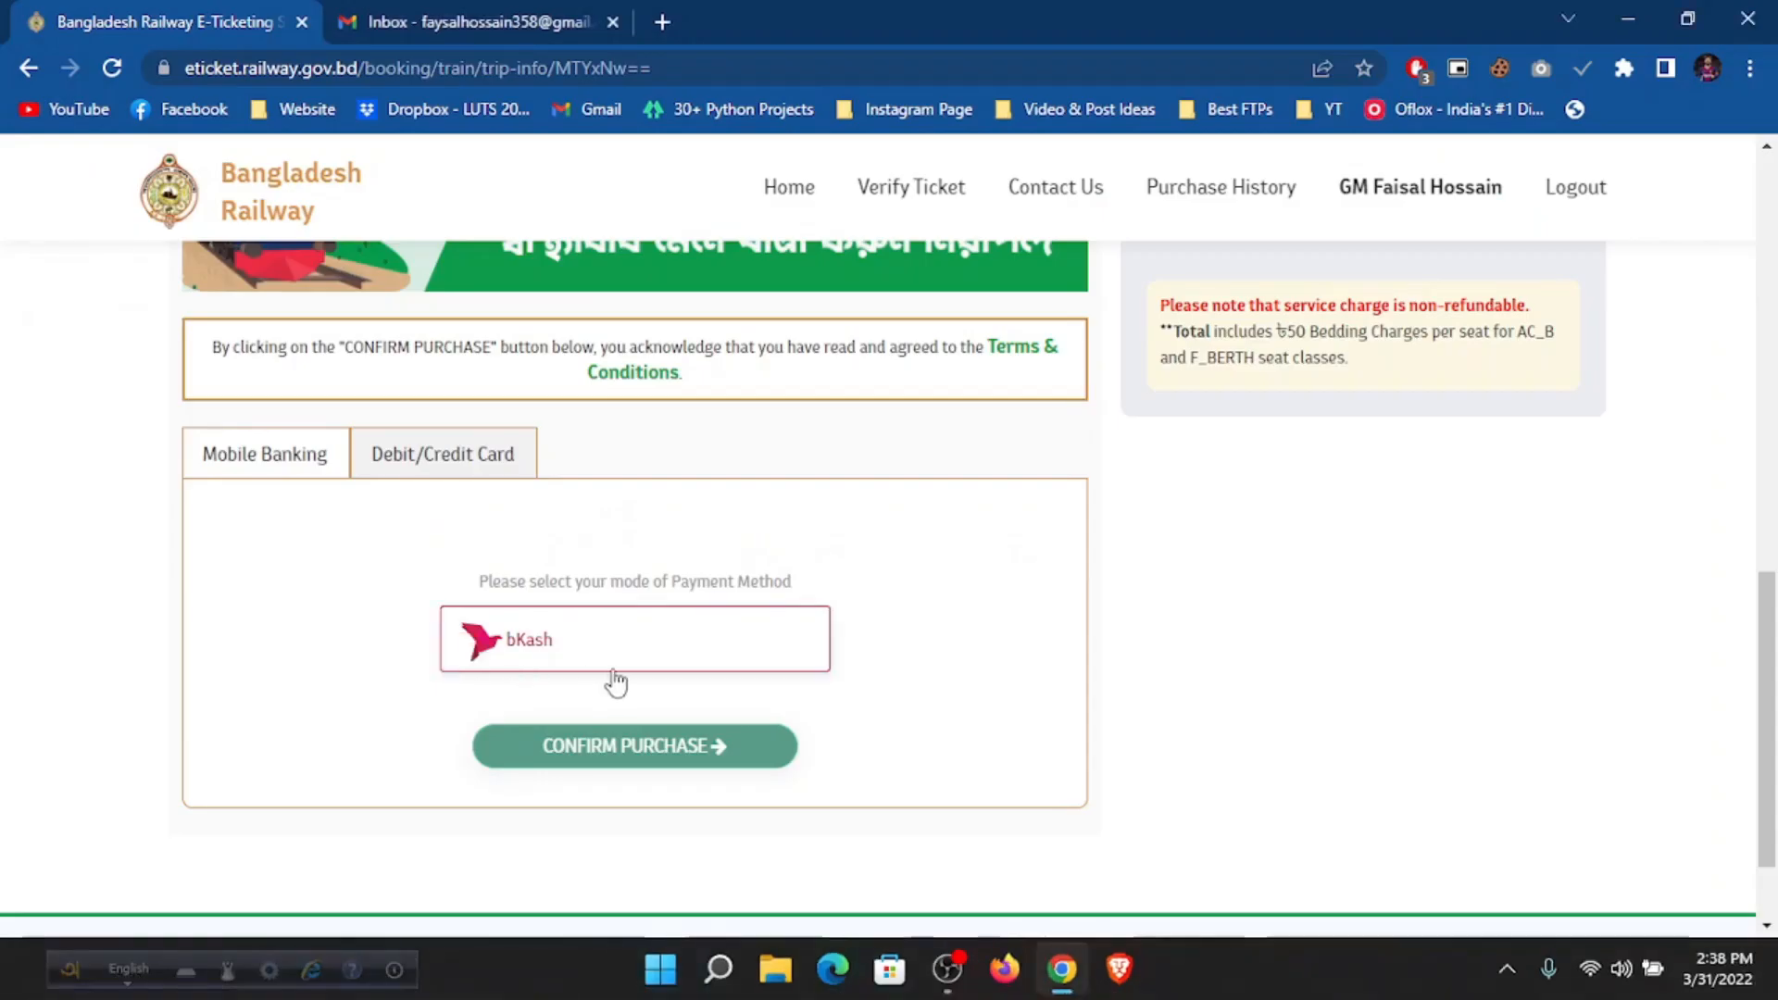
pyautogui.click(754, 686)
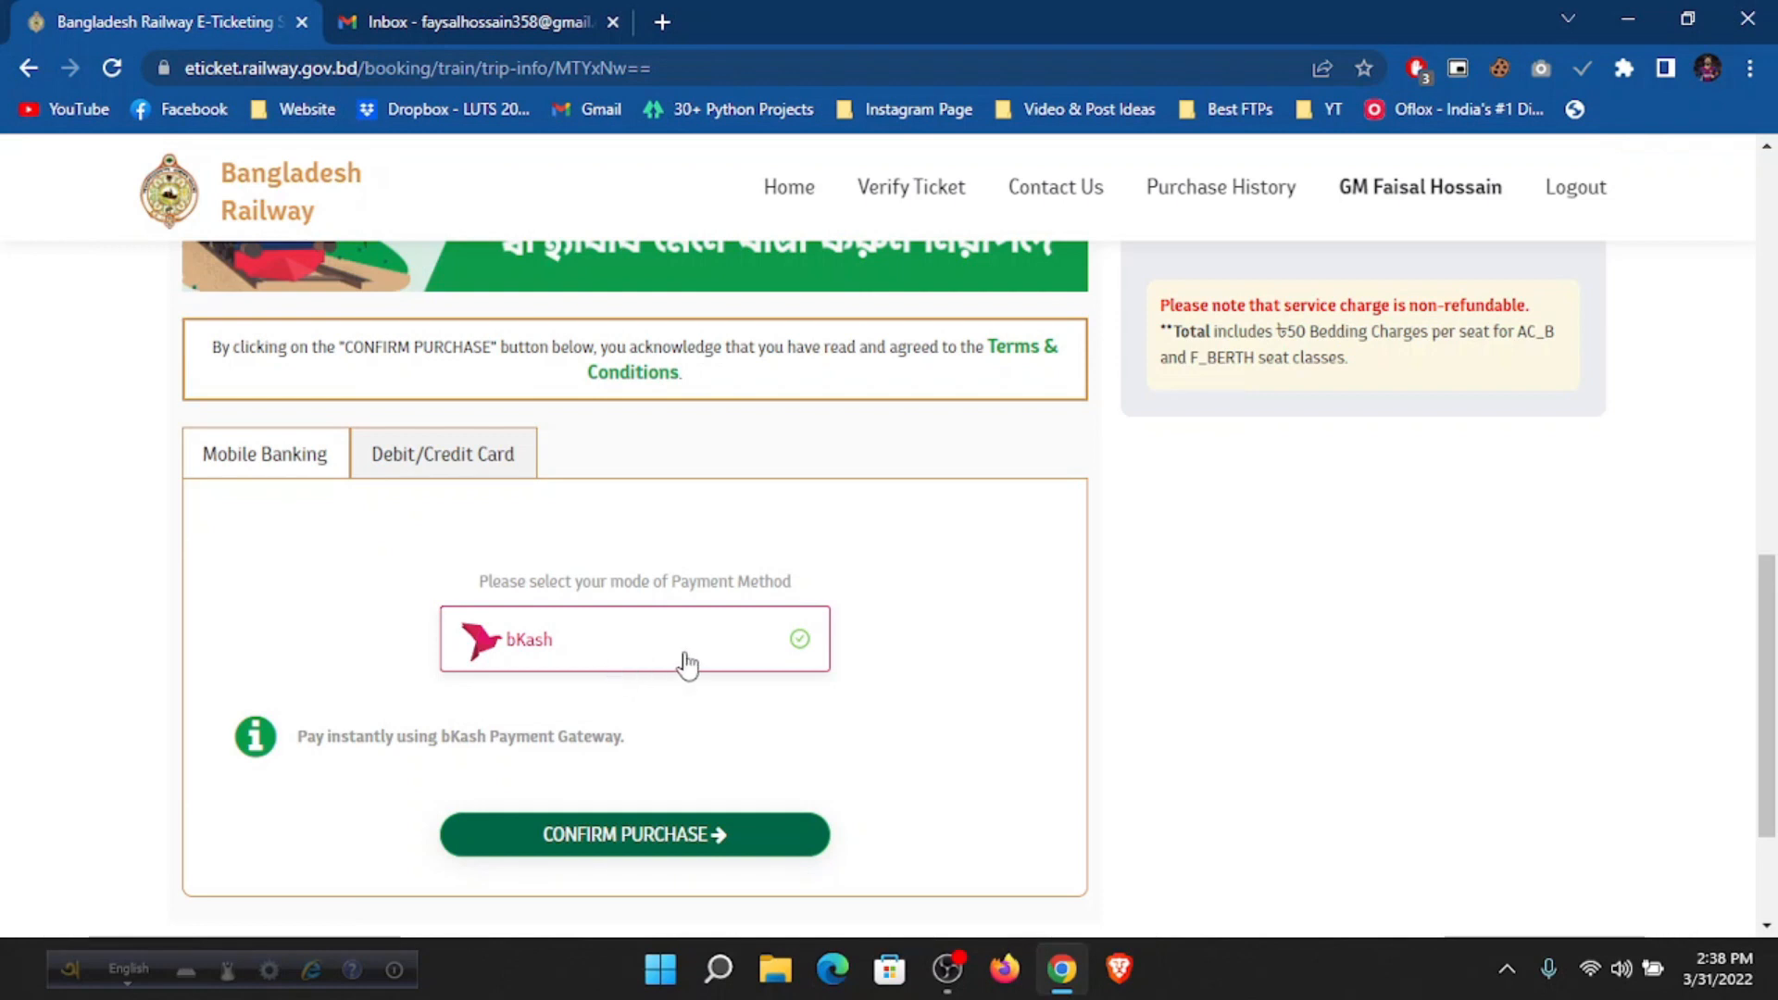
# Step: Confirm the purchase, then enter the bKash account number and confirm it
pyautogui.click(681, 838)
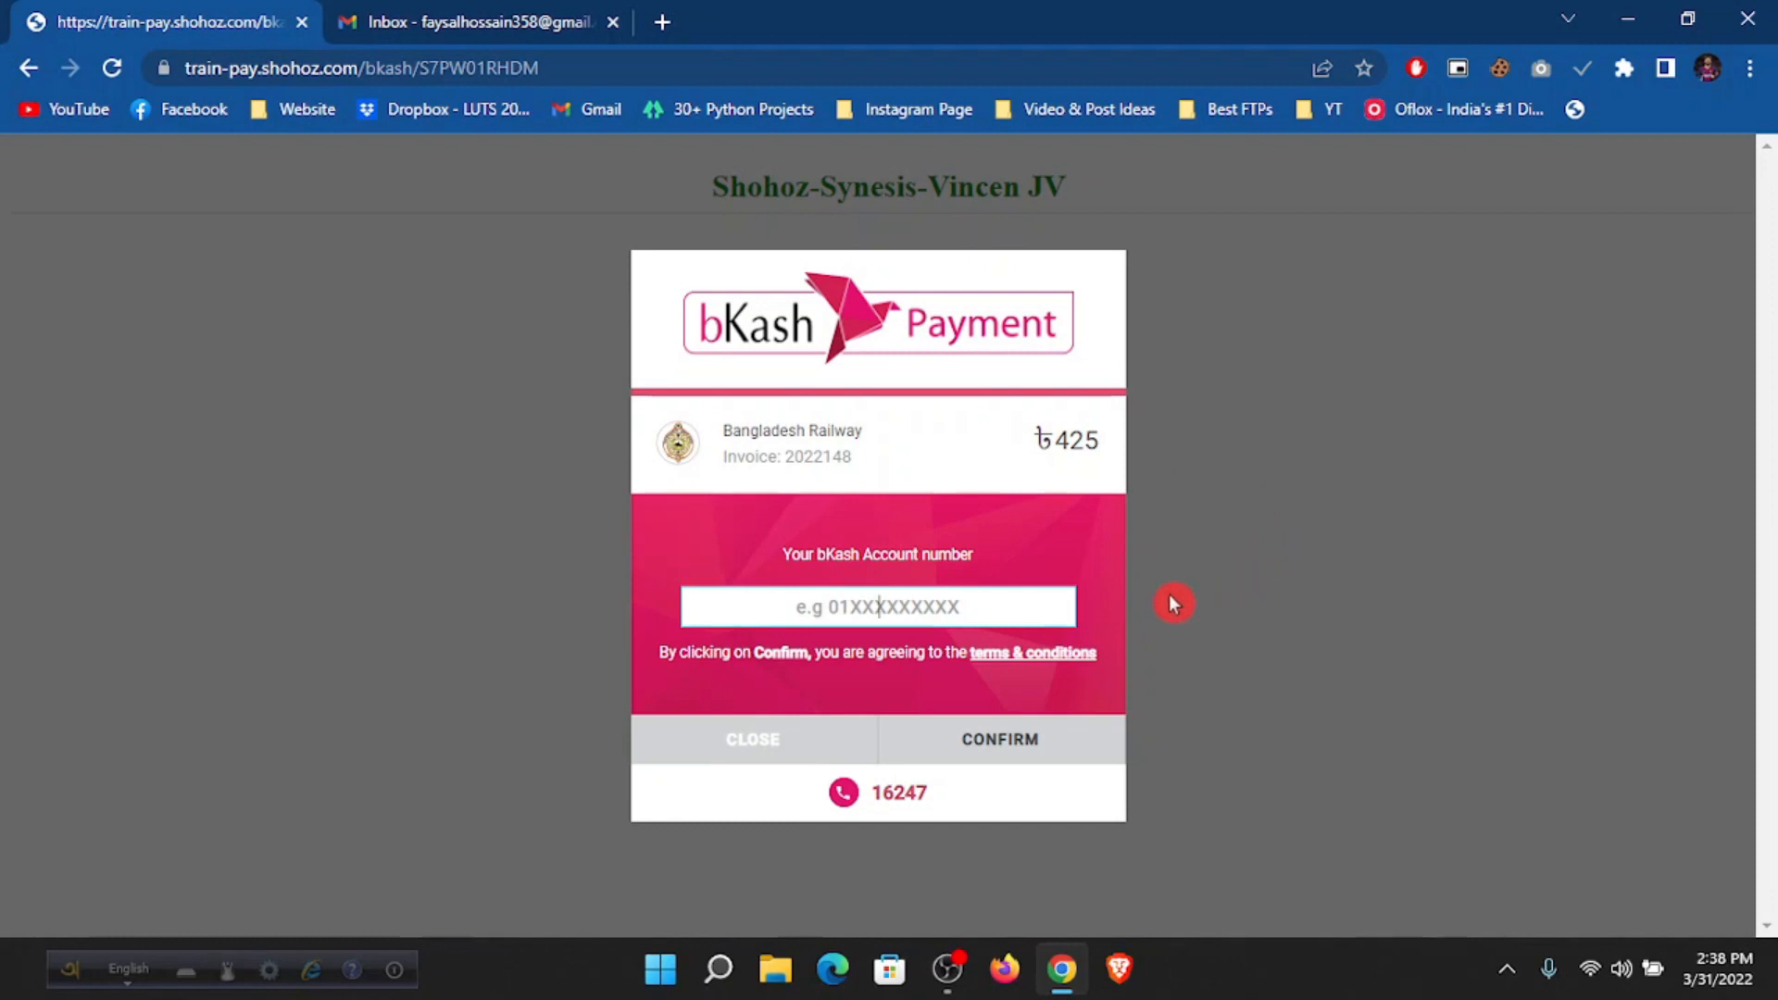
pyautogui.write('01')
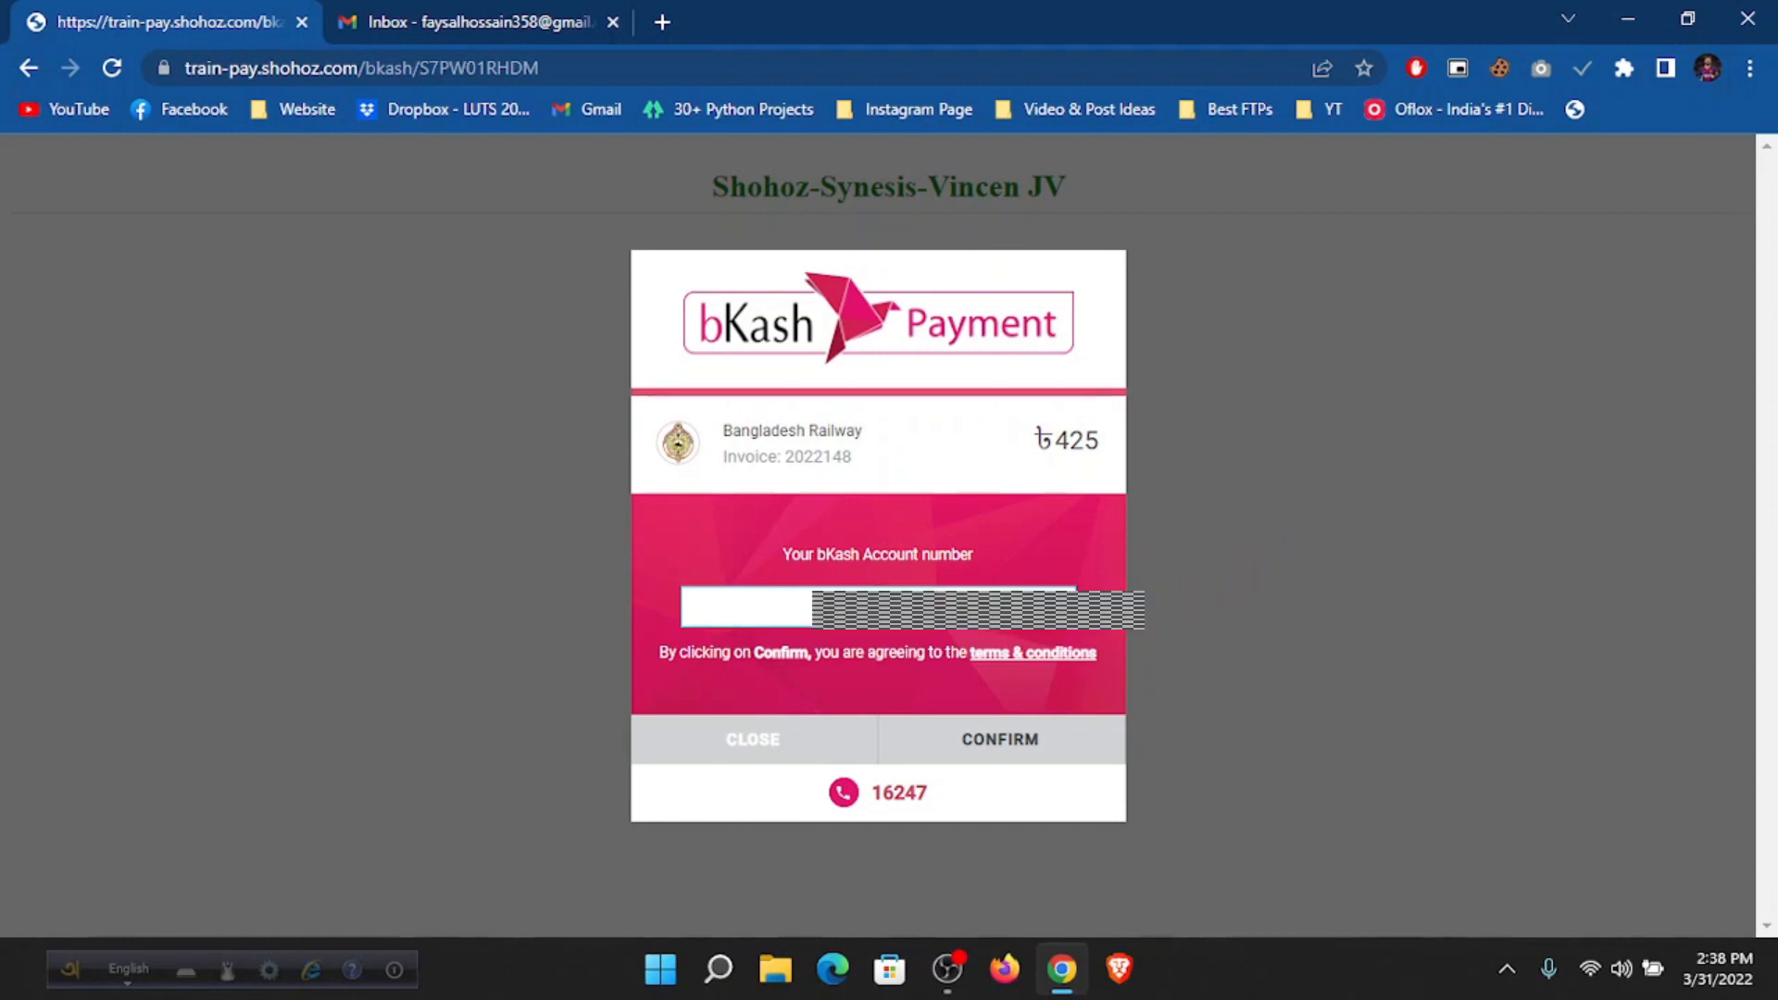
pyautogui.click(1007, 741)
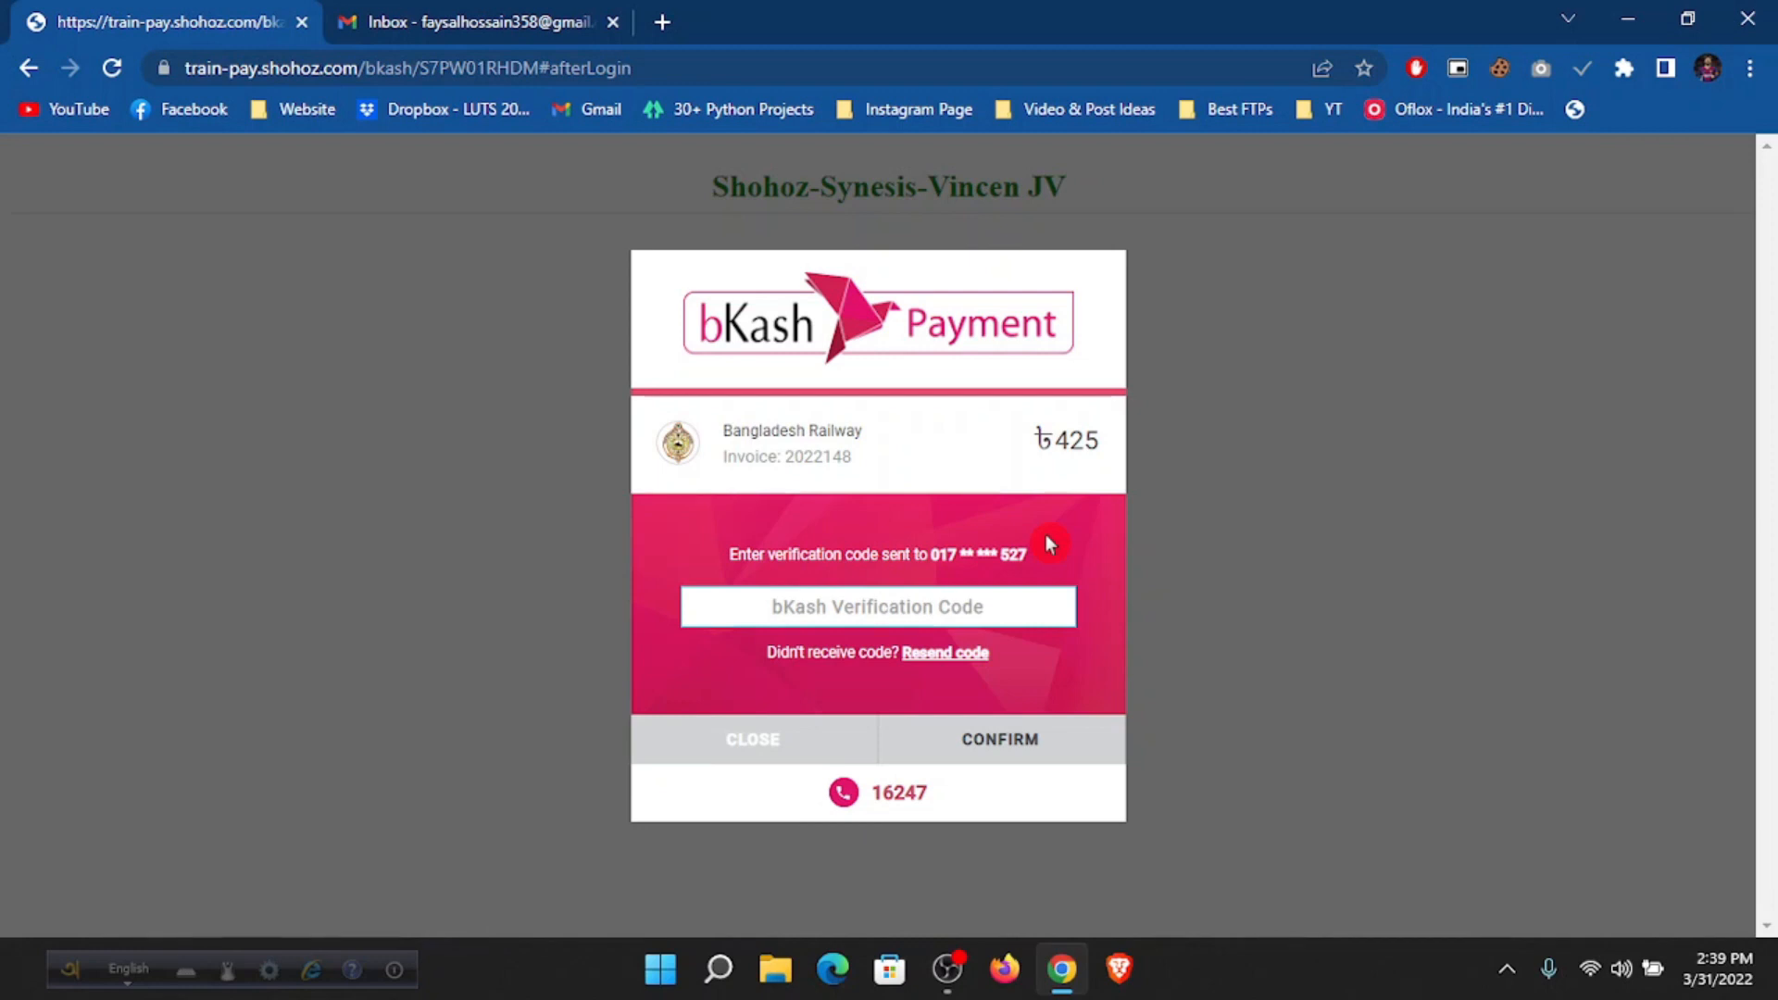
# Step: Enter the SMS verification code in bKash and confirm it for the ৳425 payment
pyautogui.click(1033, 742)
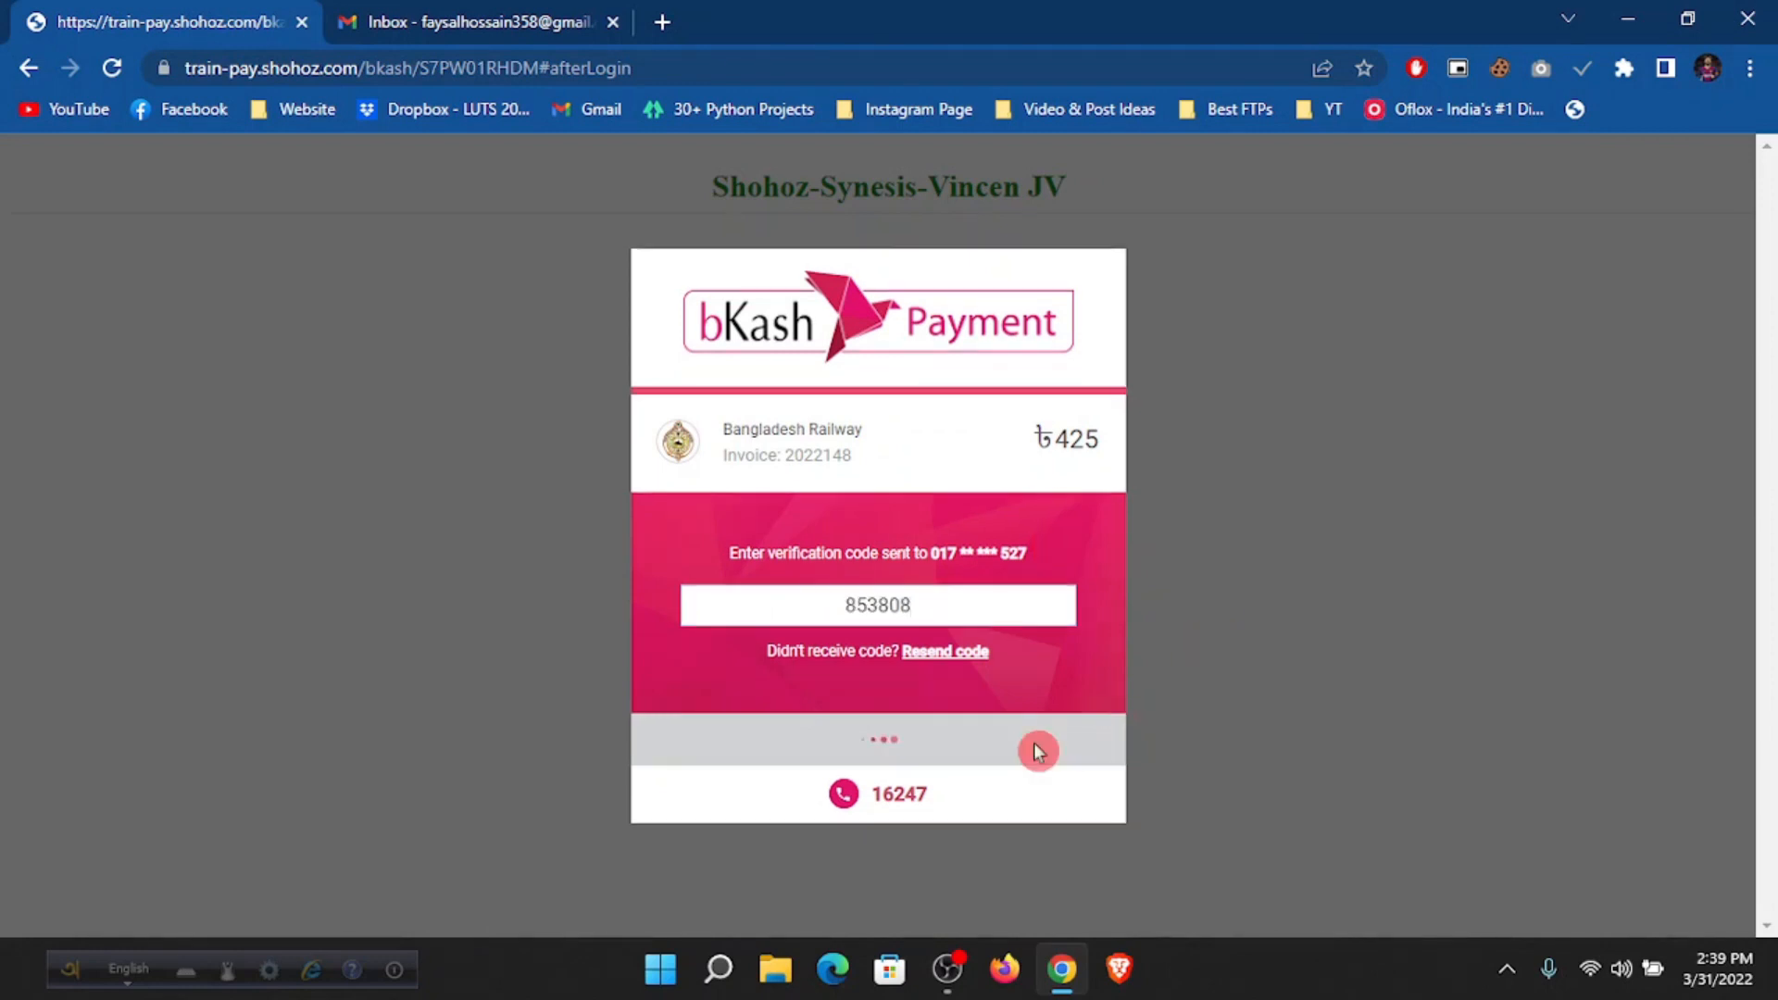